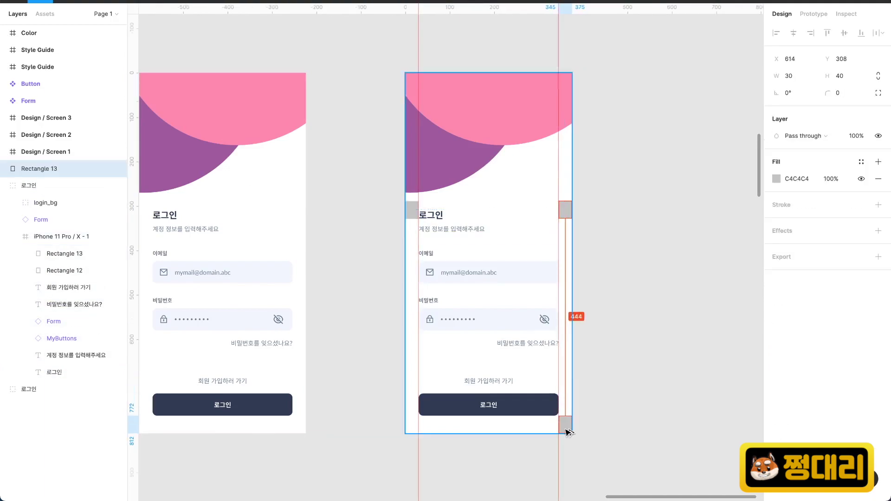
# Place a 30 × 40 spacer rectangle in the copied login screen's bottom-right corner and delete that screen's background artwork.
pyautogui.moveTo(521, 391); pyautogui.dragTo(521, 416)
pyautogui.scroll(3, 534, 450)
pyautogui.scroll(5, 533, 314)
pyautogui.doubleClick(524, 130)
pyautogui.press('Delete')
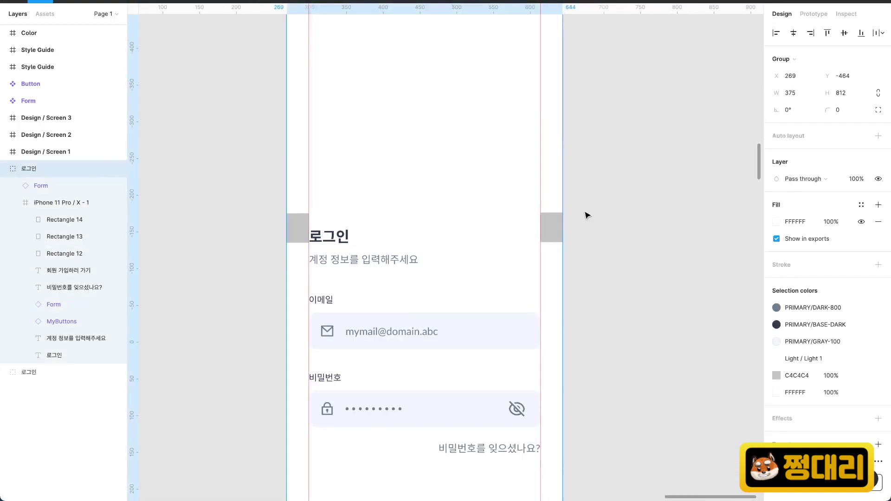
# Rename the copied login screen group as 할일목록.
pyautogui.scroll(-5, 587, 215)
pyautogui.scroll(1, 383, 208)
pyautogui.hscroll(1, 383, 208)
pyautogui.hotkey('ctrl', 'r')
# Move the right spacer rectangle up to the screen's top edge and place a horizontal guide along its lower edge.
pyautogui.doubleClick(503, 275)
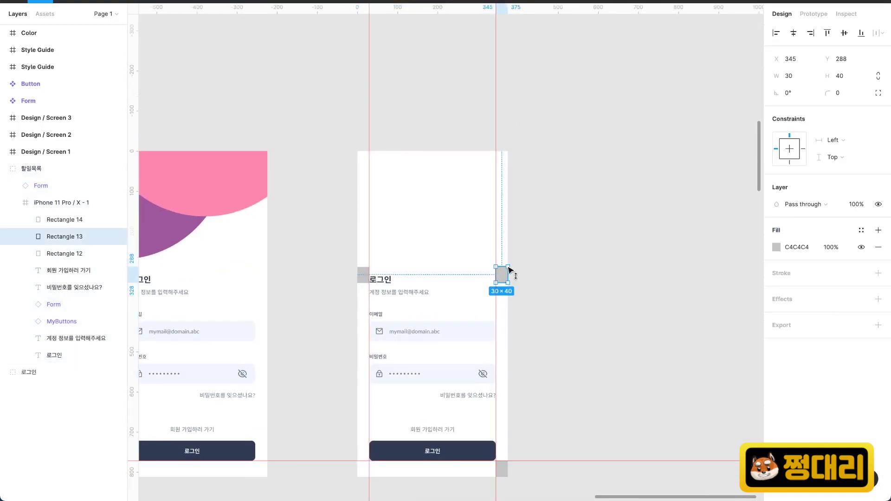
pyautogui.moveTo(505, 274); pyautogui.dragTo(505, 159)
pyautogui.moveTo(432, 7); pyautogui.dragTo(432, 168)
# Delete the left spacer rectangle from the 할일목록 screen.
pyautogui.scroll(5, 379, 232)
pyautogui.doubleClick(379, 50)
pyautogui.press('Delete')
pyautogui.scroll(-5, 418, 294)
pyautogui.click(418, 293)
pyautogui.click(534, 260)
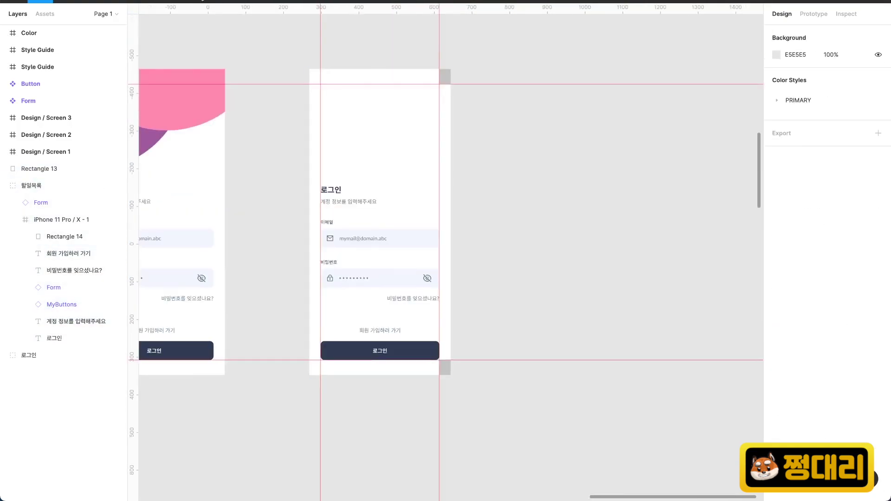
# Copy the + Add Task button component from the other file and paste it beside the 할일목록 screen.
pyautogui.hotkey('ctrl', 'Tab')
pyautogui.scroll(5, 154, 316)
pyautogui.click(223, 263)
pyautogui.press('super+c')
pyautogui.hotkey('ctrl', 'shift', 'Tab')
pyautogui.press('super+v')
pyautogui.scroll(4, 449, 261)
pyautogui.moveTo(449, 263); pyautogui.dragTo(575, 314)
pyautogui.rightClick(575, 313)
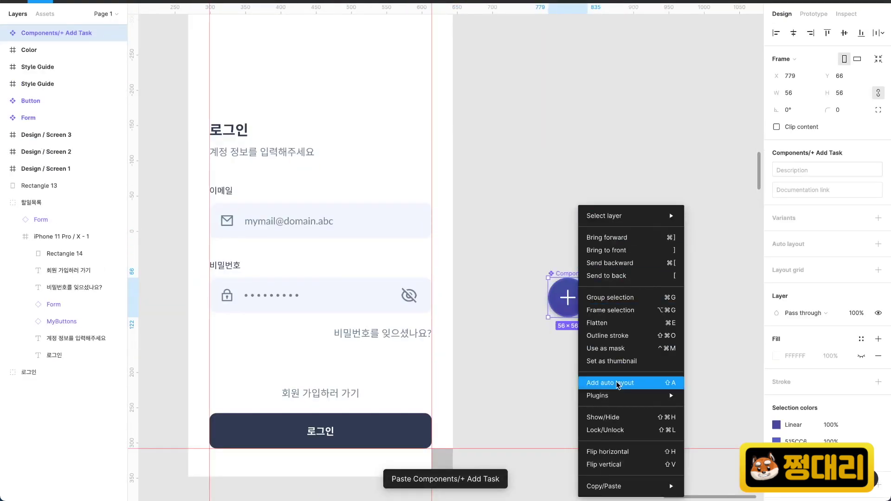
pyautogui.rightClick(573, 288)
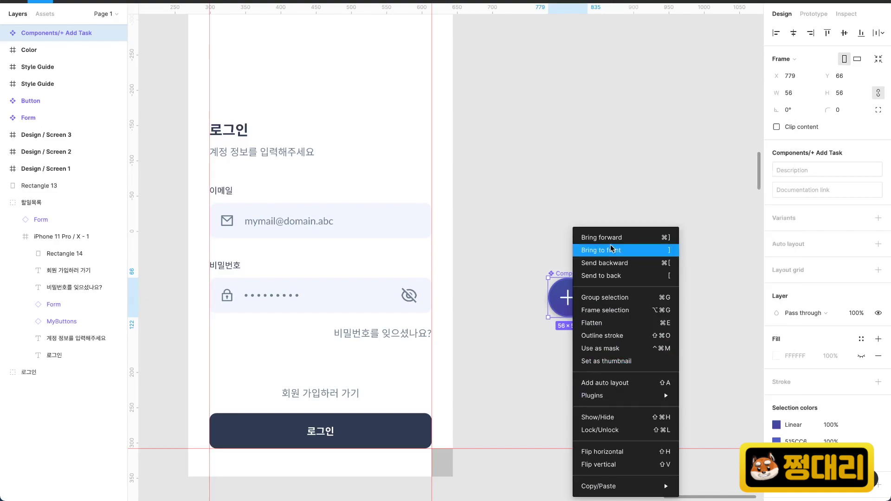
pyautogui.click(117, 27)
pyautogui.rightClick(102, 26)
pyautogui.click(546, 170)
pyautogui.keyDown('alt'); pyautogui.moveTo(563, 295); pyautogui.dragTo(589, 379); pyautogui.keyUp('alt')
pyautogui.rightClick(589, 380)
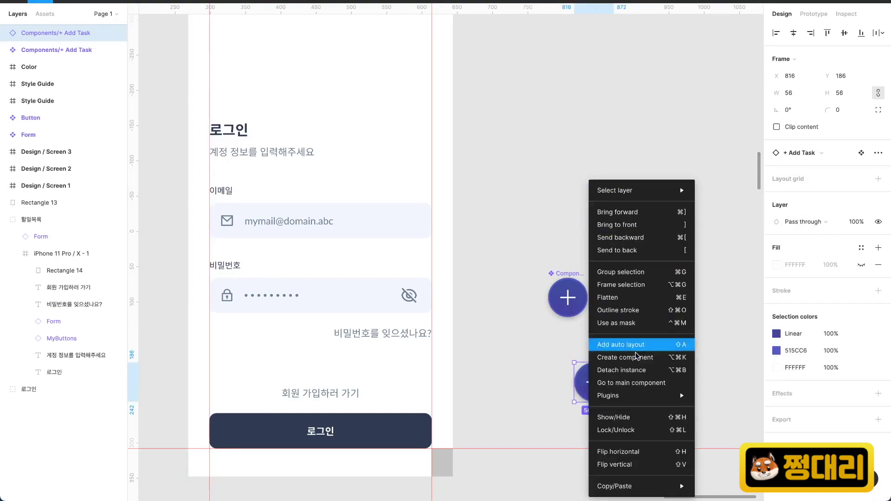
pyautogui.click(546, 352)
pyautogui.press('super+z')
# Enter 할일추가하기 as the + Add Task component's description and move the component beside the login button.
pyautogui.doubleClick(14, 34)
pyautogui.scroll(5, 468, 278)
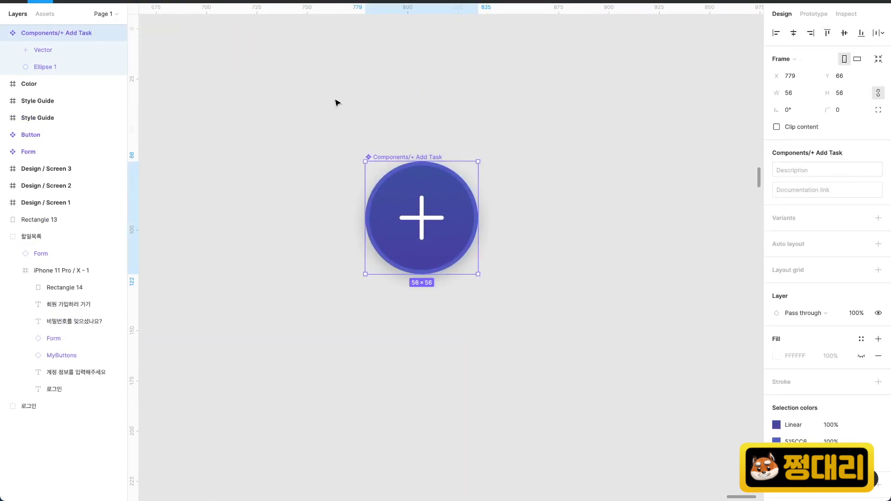
pyautogui.scroll(-5, 653, 277)
pyautogui.moveTo(584, 259); pyautogui.dragTo(540, 356)
pyautogui.click(540, 356)
# Recolour the + Add Task button's gradient fill with the PRIMARY/BASE-DARK colour style.
pyautogui.click(776, 435)
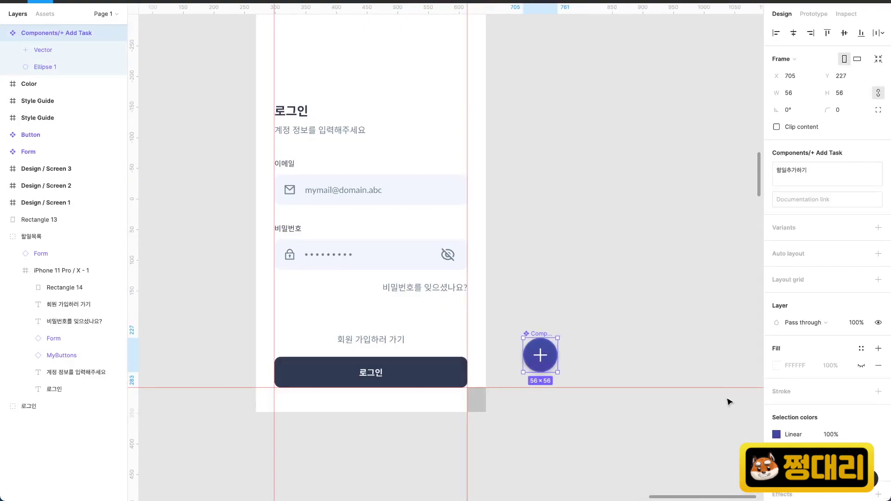
pyautogui.click(730, 402)
pyautogui.scroll(5, 589, 339)
pyautogui.click(564, 321)
pyautogui.click(862, 437)
pyautogui.click(691, 395)
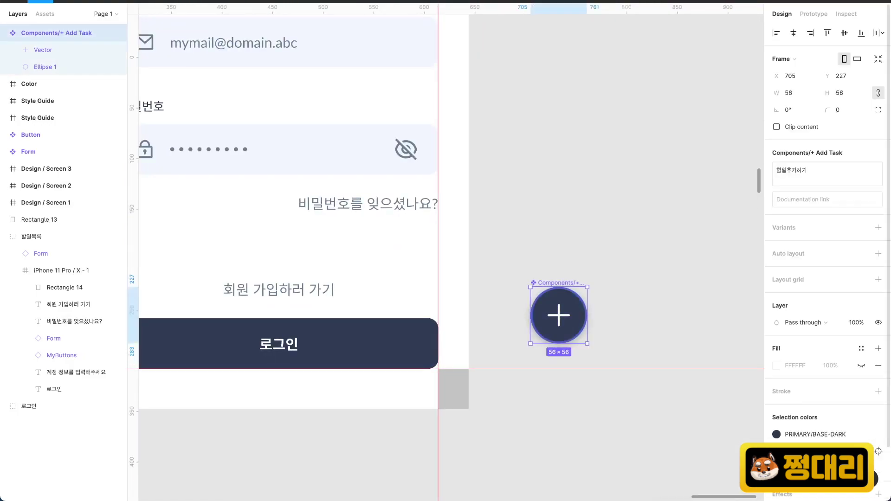
# Remove the 515CC6 stroke from the + Add Task button's circle.
pyautogui.scroll(1, 582, 329)
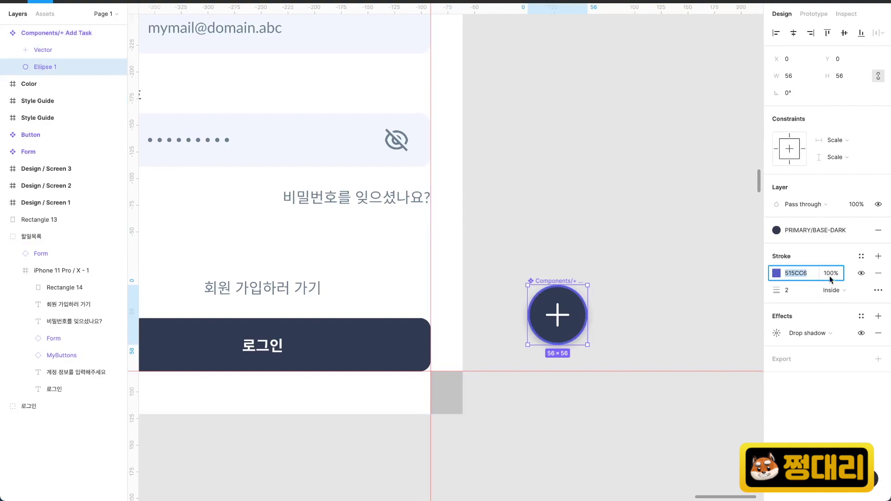
pyautogui.click(878, 274)
pyautogui.click(534, 375)
pyautogui.scroll(3, 534, 376)
pyautogui.click(611, 305)
# Delete the 할일목록 screen's login button and move the + Add Task button into the guides' lower-right corner.
pyautogui.scroll(-5, 527, 339)
pyautogui.doubleClick(461, 341)
pyautogui.press('Delete')
pyautogui.scroll(4, 537, 338)
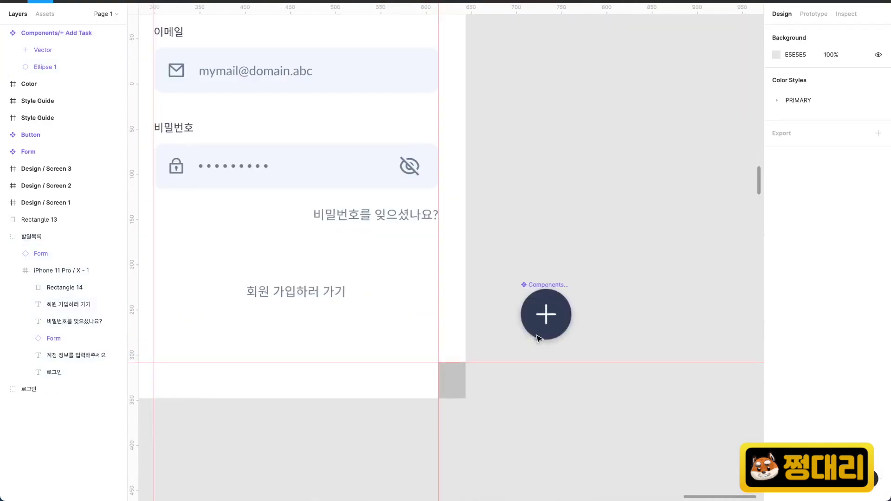
pyautogui.moveTo(540, 328); pyautogui.dragTo(407, 350)
# Delete the 회원 가입하러 가기 text and the email form from the 할일목록 screen.
pyautogui.scroll(-3, 460, 366)
pyautogui.doubleClick(476, 259)
pyautogui.doubleClick(477, 259)
pyautogui.press('Delete')
pyautogui.scroll(-4, 477, 262)
pyautogui.doubleClick(472, 186)
pyautogui.press('Delete')
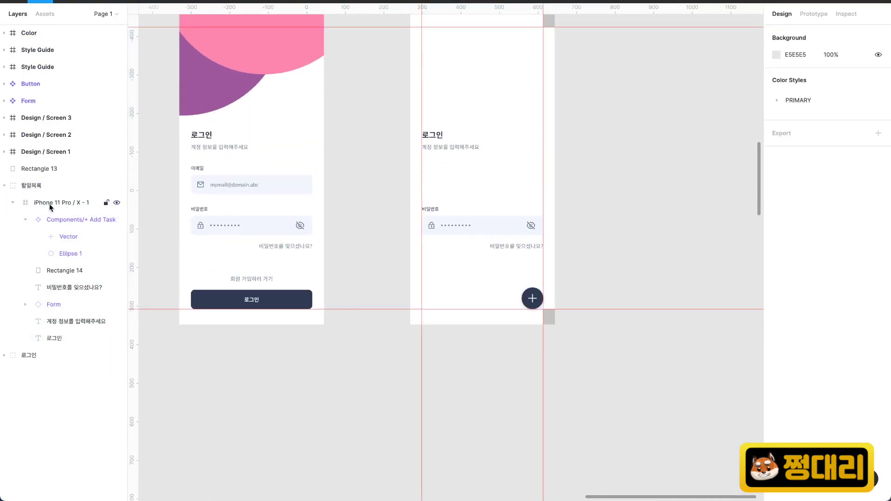
# Delete the password form and the 비밀번호를 잊으셨나요? text from the 할일목록 screen.
pyautogui.click(63, 252)
pyautogui.press('Delete')
pyautogui.click(63, 252)
pyautogui.press('Delete')
pyautogui.click(63, 253)
pyautogui.press('Delete')
# Copy the HOME SCREEN, DETAIL TODO, ADD TODO and EDIT TODO frames from the to-do reference file into the design file.
pyautogui.scroll(-3, 331, 61)
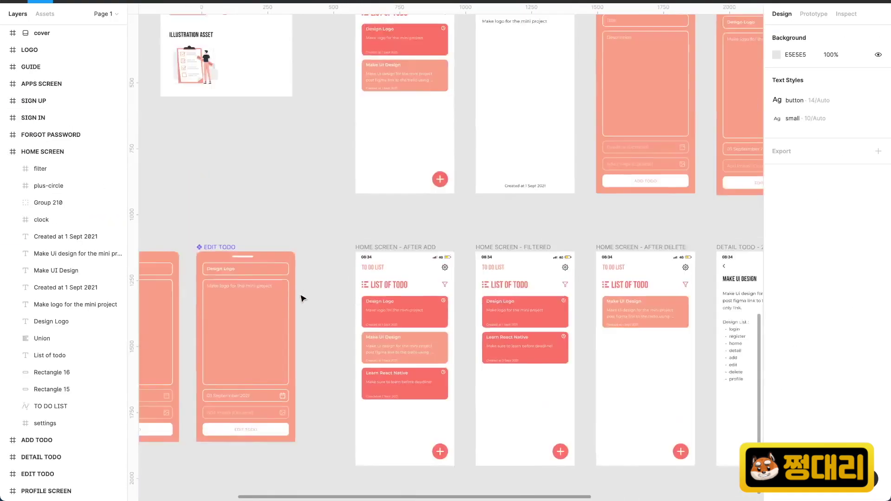
pyautogui.scroll(3, 325, 232)
pyautogui.scroll(-3, 344, 223)
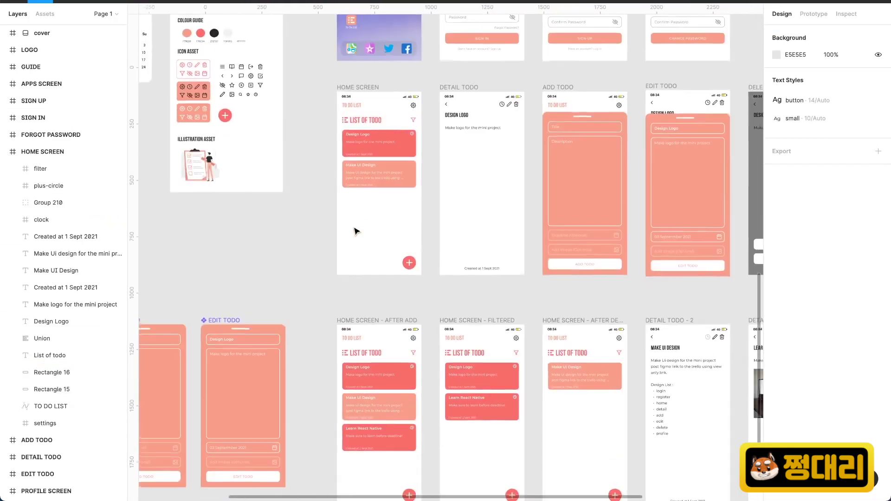
pyautogui.moveTo(316, 80); pyautogui.dragTo(671, 324)
pyautogui.hotkey('ctrl', 'c')
pyautogui.hotkey('ctrl', 'v')
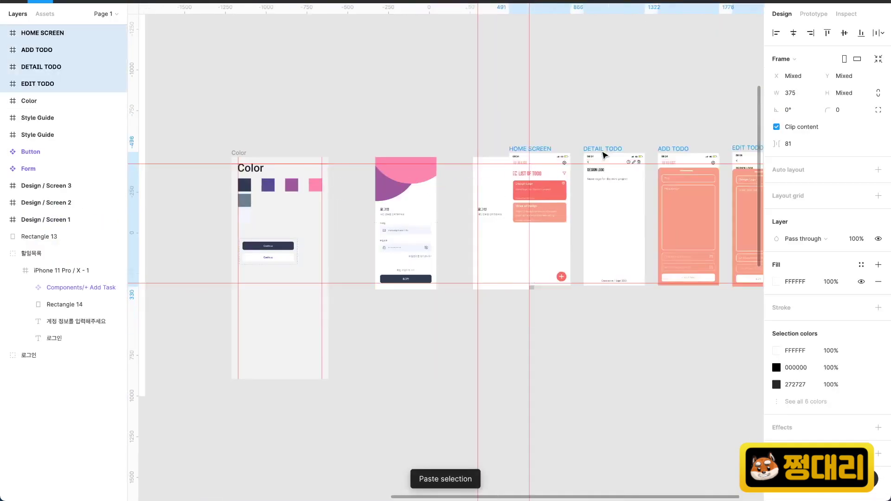
# Move the four pasted reference frames to empty canvas below and to the right of the 할일목록 screen.
pyautogui.scroll(5, 570, 305)
pyautogui.scroll(-4, 570, 305)
pyautogui.hscroll(2, 560, 180)
pyautogui.scroll(-1, 560, 180)
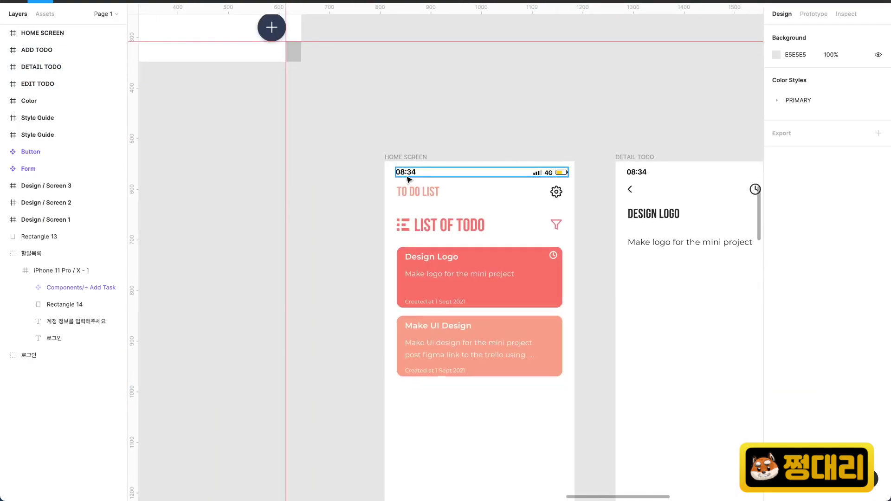
# Copy the status bar from the HOME SCREEN frame and place it at the top of the 할일목록 screen.
pyautogui.hotkey('ctrl', 'c')
pyautogui.scroll(-3, 420, 197)
pyautogui.scroll(5, 421, 198)
pyautogui.click(520, 159)
pyautogui.hotkey('ctrl', 'v')
pyautogui.moveTo(405, 255); pyautogui.dragTo(406, 171)
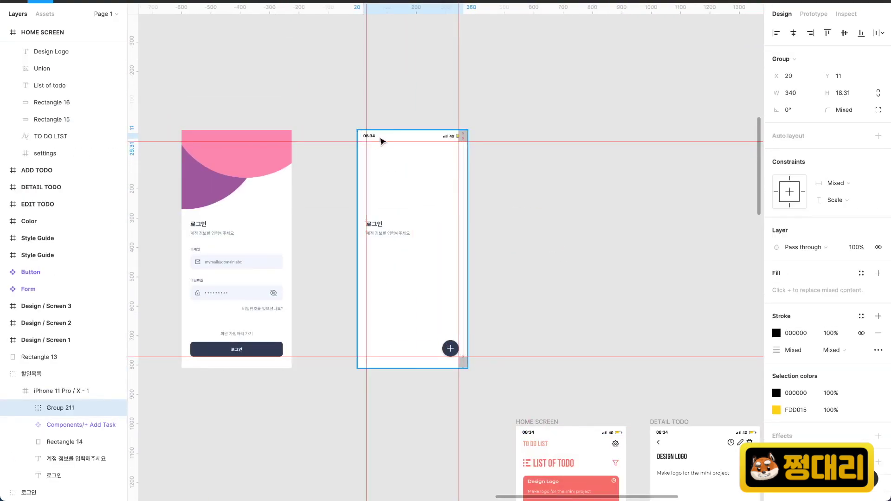
# Adjust the status bar's vertical position to Y 12 and delete the spacer rectangle in the screen's top-right corner.
pyautogui.click(488, 177)
pyautogui.scroll(-5, 488, 195)
pyautogui.scroll(5, 408, 157)
pyautogui.click(383, 130)
pyautogui.press('alt')
pyautogui.scroll(5, 392, 155)
pyautogui.click(343, 218)
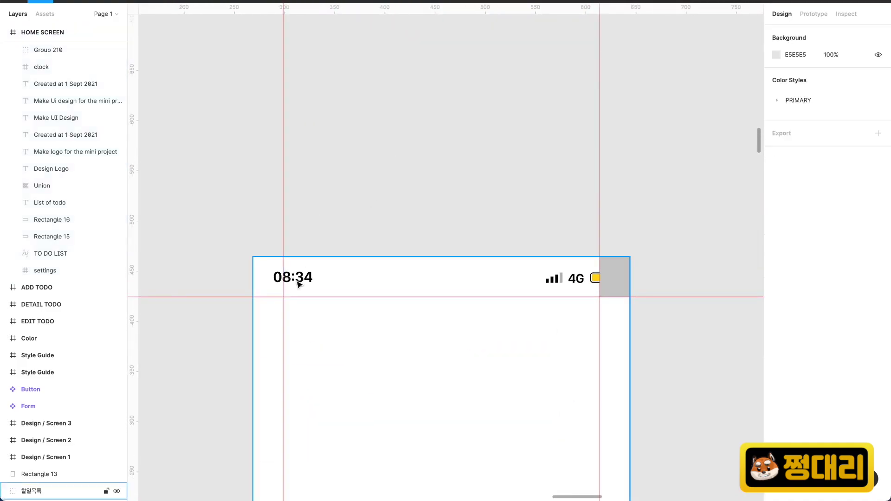
pyautogui.click(299, 284)
pyautogui.click(275, 280)
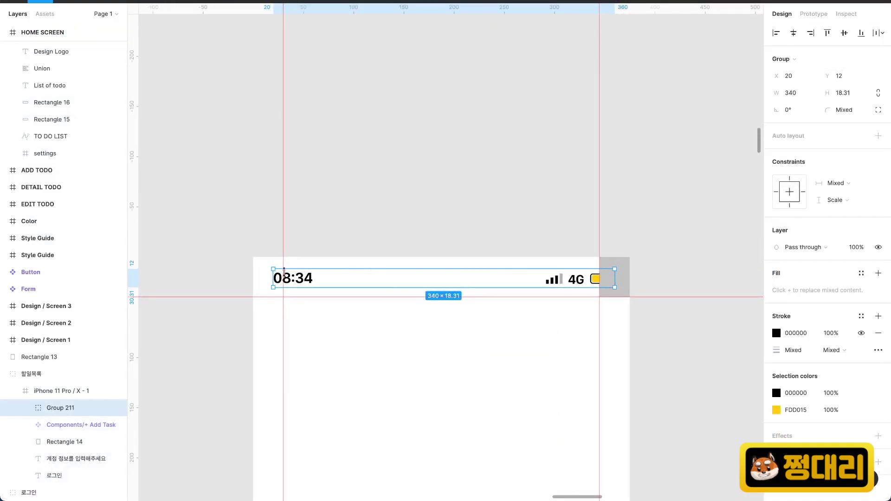
pyautogui.scroll(-3, 583, 224)
pyautogui.scroll(-5, 583, 225)
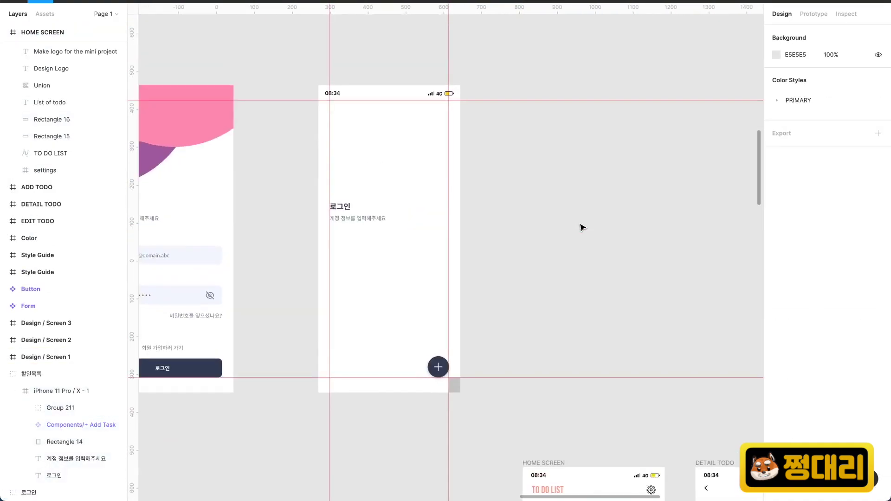
# Move the 로그인 title up beneath the status bar, to X 30, Y 62.
pyautogui.scroll(5, 511, 301)
pyautogui.click(489, 327)
pyautogui.scroll(-5, 489, 327)
pyautogui.scroll(5, 406, 315)
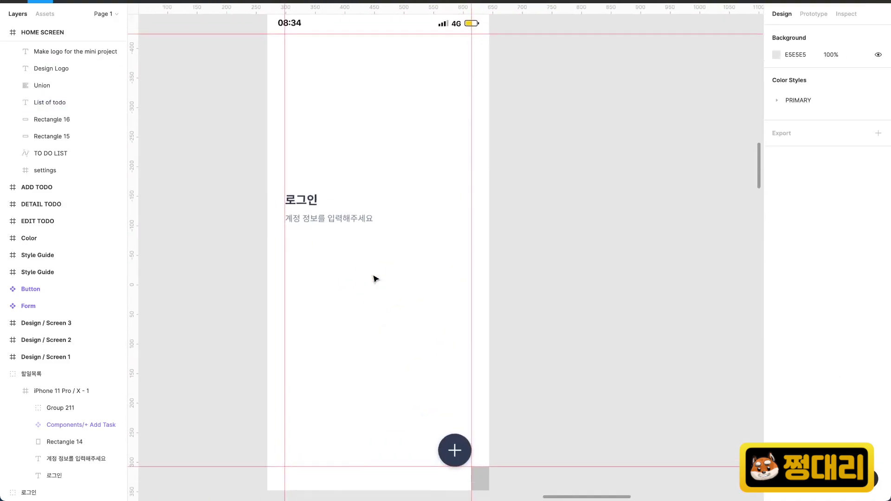
pyautogui.hscroll(3, 374, 277)
pyautogui.click(253, 302)
pyautogui.scroll(-5, 470, 340)
pyautogui.scroll(5, 469, 207)
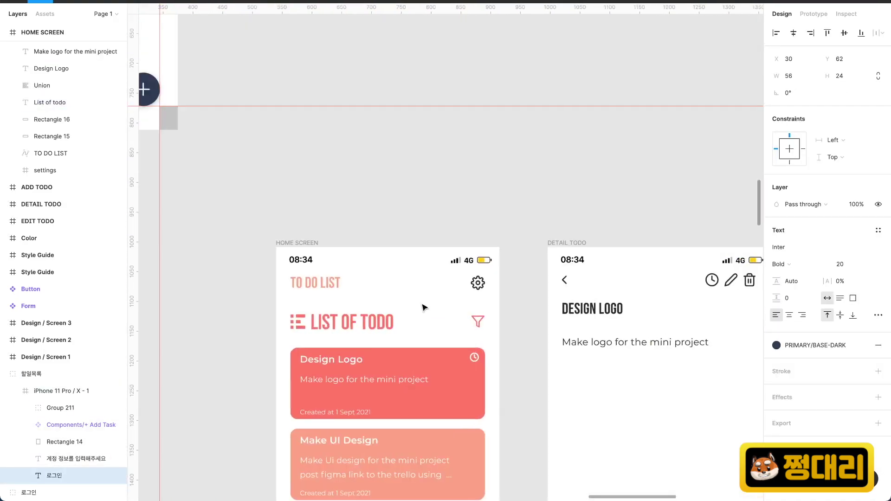
# Copy the LIST OF TODO heading with its list and filter icons from HOME SCREEN and place it below the 로그인 title.
pyautogui.click(469, 207)
pyautogui.press('Delete')
pyautogui.moveTo(231, 266); pyautogui.dragTo(516, 291)
pyautogui.scroll(-5, 425, 303)
pyautogui.moveTo(407, 274); pyautogui.dragTo(544, 294)
pyautogui.press('super+c')
pyautogui.scroll(5, 412, 181)
pyautogui.press('super+v')
pyautogui.scroll(3, 424, 255)
pyautogui.click(277, 133)
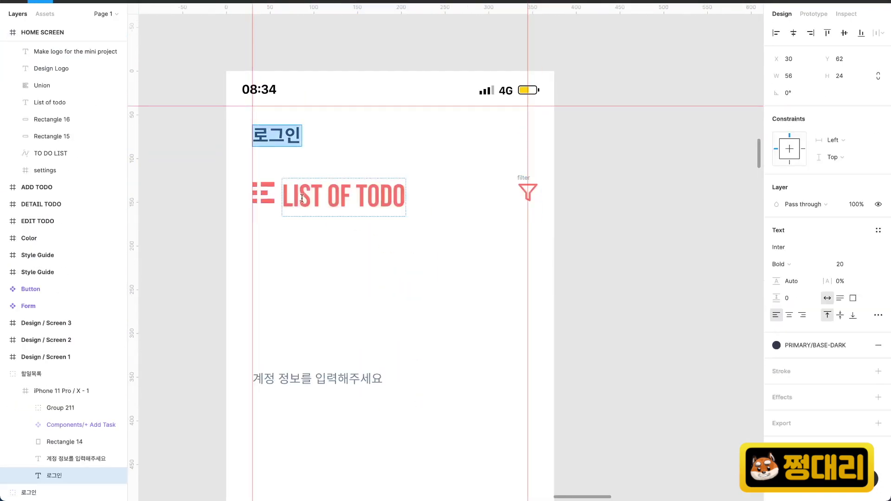
# Open a community icon set's Icons page, copy its Bulleted List icon and paste it above the LIST OF TODO heading.
pyautogui.scroll(-3, 330, 28)
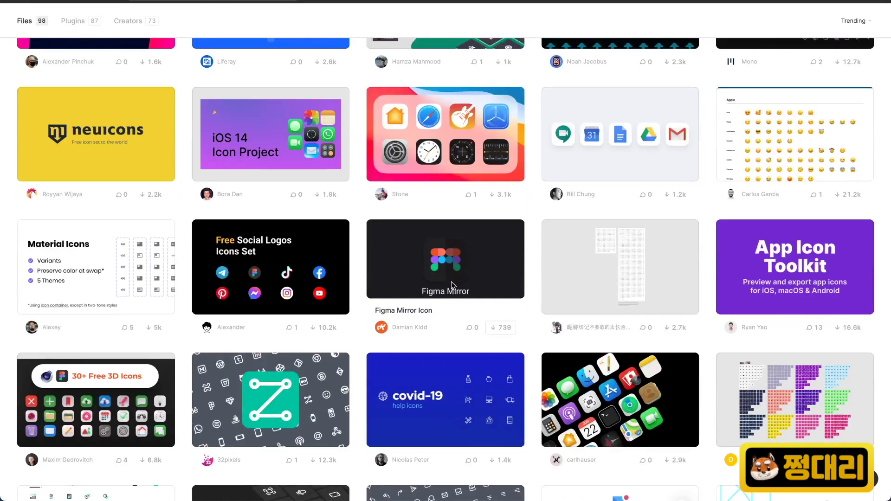
pyautogui.scroll(-5, 451, 282)
pyautogui.click(269, 233)
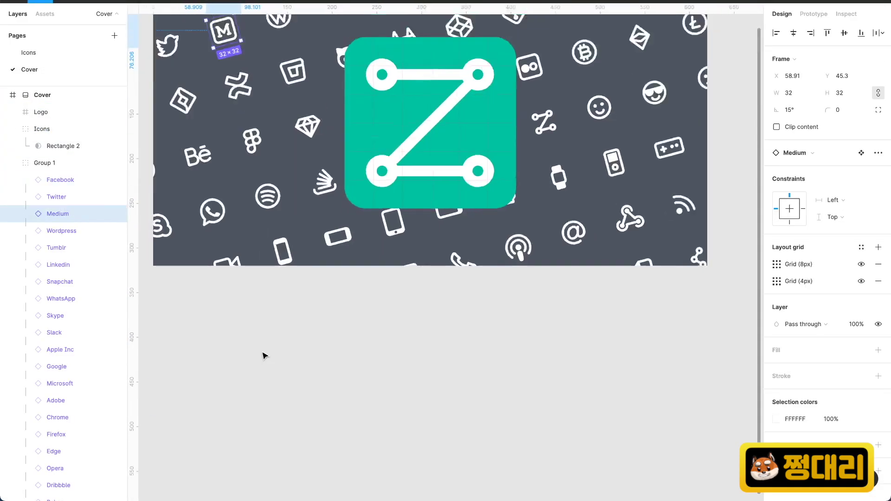
pyautogui.scroll(-5, 265, 354)
pyautogui.click(26, 52)
pyautogui.scroll(-2, 398, 270)
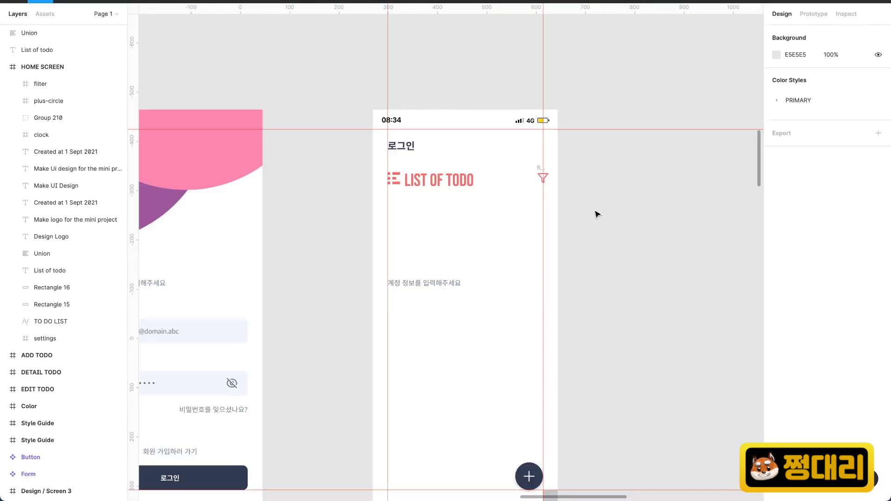
pyautogui.hotkey('ctrl', 'v')
# Draw a 181 × 40 rectangle in the screen's header area and place it at Y 72 along a new horizontal guide.
pyautogui.moveTo(565, 177); pyautogui.dragTo(735, 193)
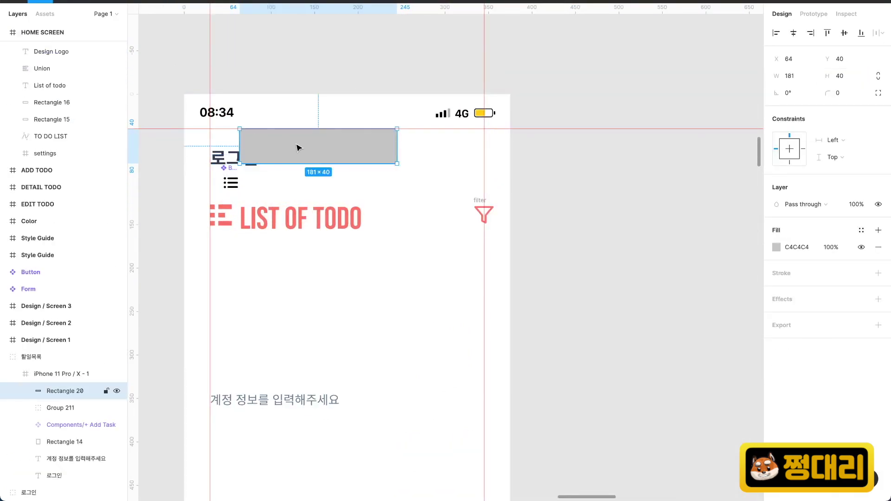
pyautogui.moveTo(371, 154); pyautogui.dragTo(370, 156)
pyautogui.scroll(3, 285, 159)
pyautogui.doubleClick(386, 175)
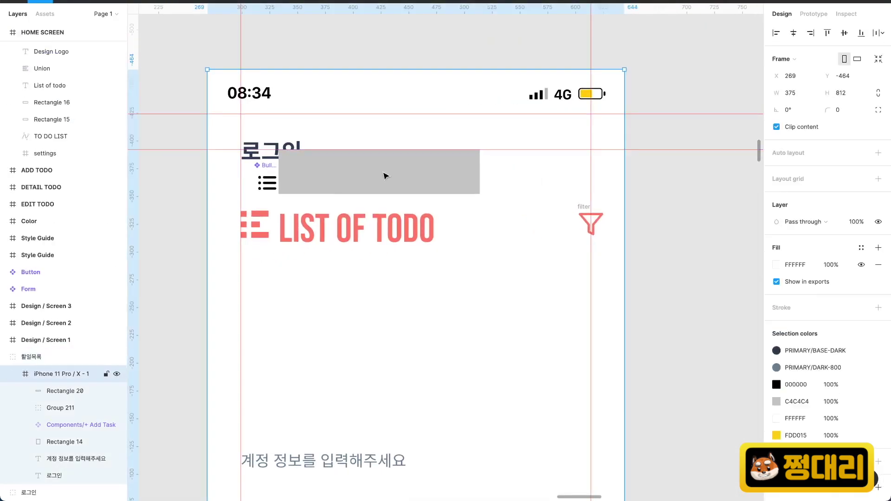
pyautogui.doubleClick(385, 175)
pyautogui.click(355, 172)
# Rename the header rectangle as top and widen it to 281, reaching the right margin guide.
pyautogui.doubleClick(70, 392)
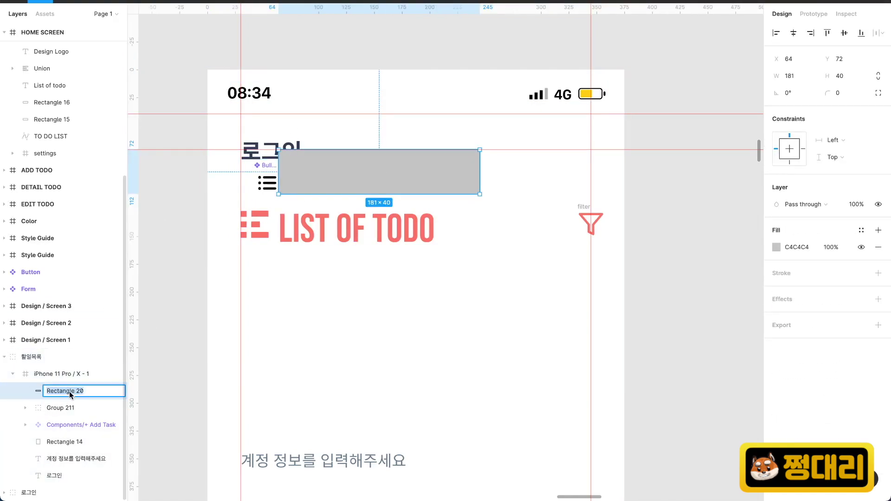
pyautogui.click(62, 374)
pyautogui.click(55, 476)
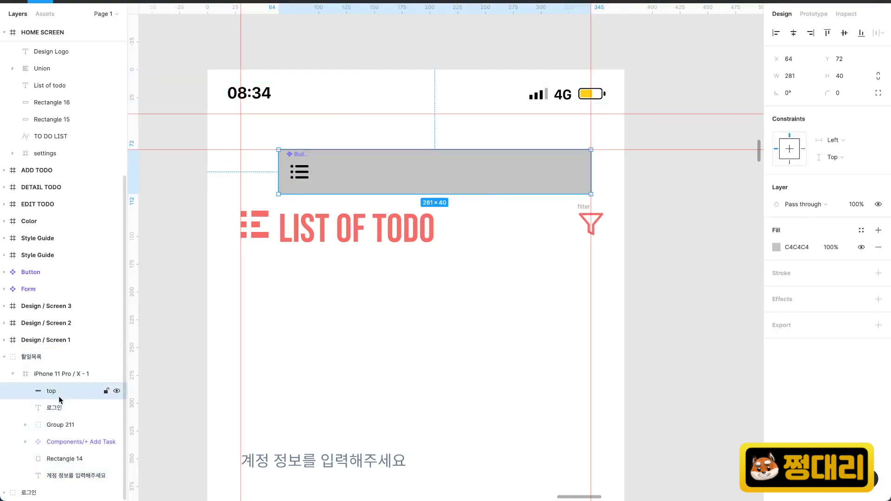
# Position the Bulleted List icon inside the left end of the header rectangle, against the left margin guide.
pyautogui.click(298, 178)
pyautogui.hotkey('shift', '2')
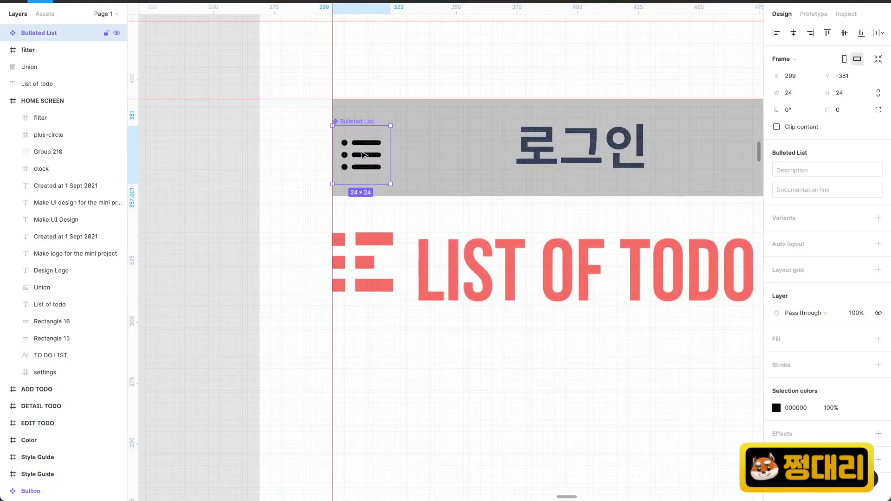
pyautogui.moveTo(364, 156); pyautogui.dragTo(364, 151)
# Move the 로그인 title beside the list icon, at X 60, Y 82, and change its text to 할일 목록.
pyautogui.hscroll(1, 364, 151)
pyautogui.click(534, 160)
pyautogui.click(342, 251)
pyautogui.moveTo(535, 160); pyautogui.dragTo(430, 160)
pyautogui.click(436, 160)
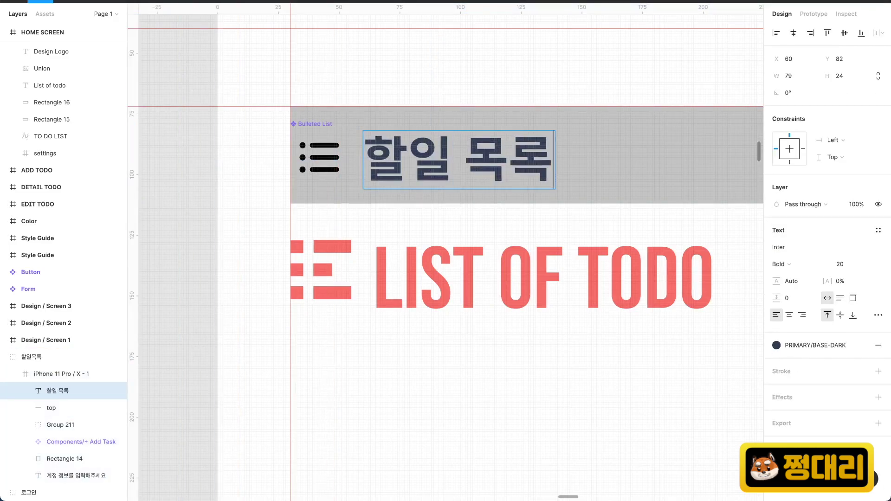
# Add 내 at the start of the 할일 목록 title.
pyautogui.click(365, 161)
pyautogui.write('내')
pyautogui.press('Escape')
# Look through the community icon collection for a filter icon that suits the header.
pyautogui.scroll(-5, 406, 265)
pyautogui.hotkey('ctrl', 'Tab')
pyautogui.hscroll(5, 471, 293)
pyautogui.hscroll(-5, 407, 183)
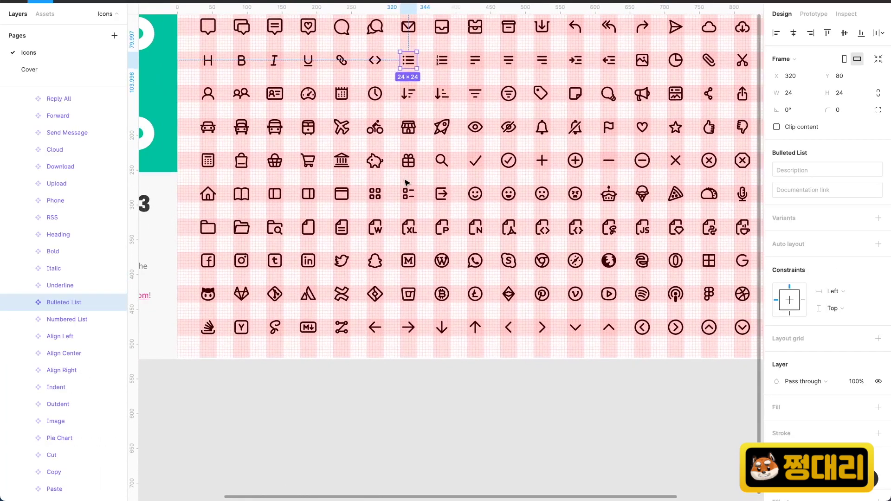
pyautogui.scroll(-3, 407, 183)
pyautogui.scroll(2, 362, 173)
pyautogui.scroll(-1, 428, 229)
pyautogui.hscroll(2, 451, 186)
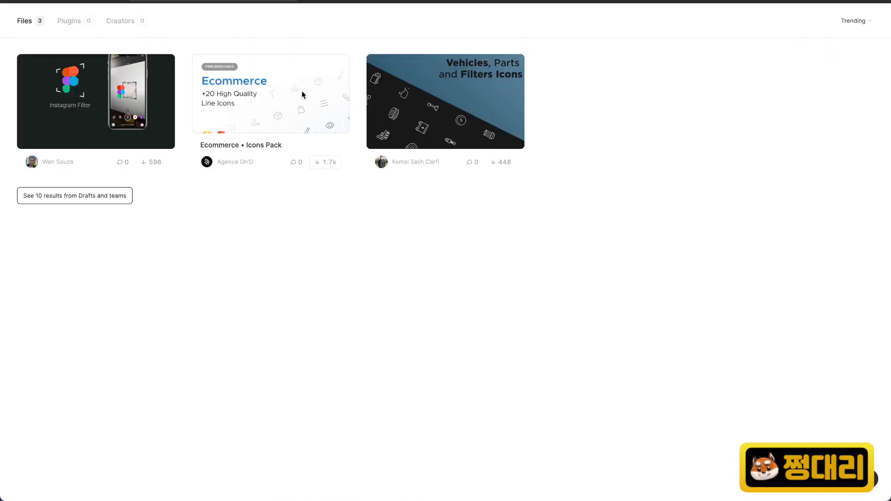
# Copy the Filter icon frame from the Ecommerce • Icons Pack community file and paste it into the to-do design.
pyautogui.click(302, 95)
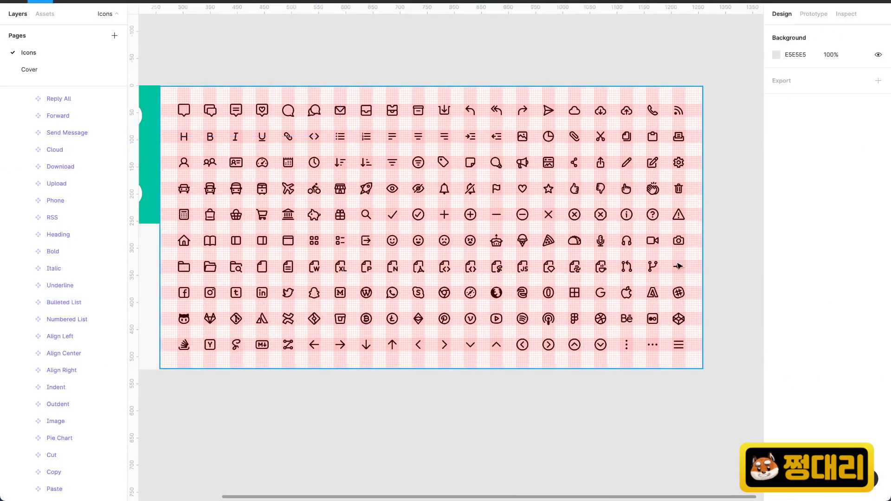
pyautogui.scroll(3, 418, 232)
pyautogui.hscroll(-2, 579, 315)
pyautogui.scroll(2, 646, 72)
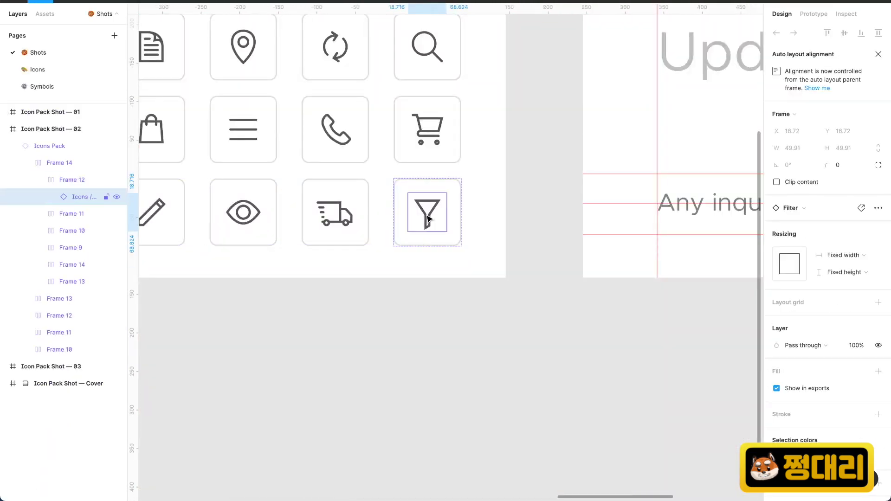
pyautogui.click(50, 145)
pyautogui.click(69, 179)
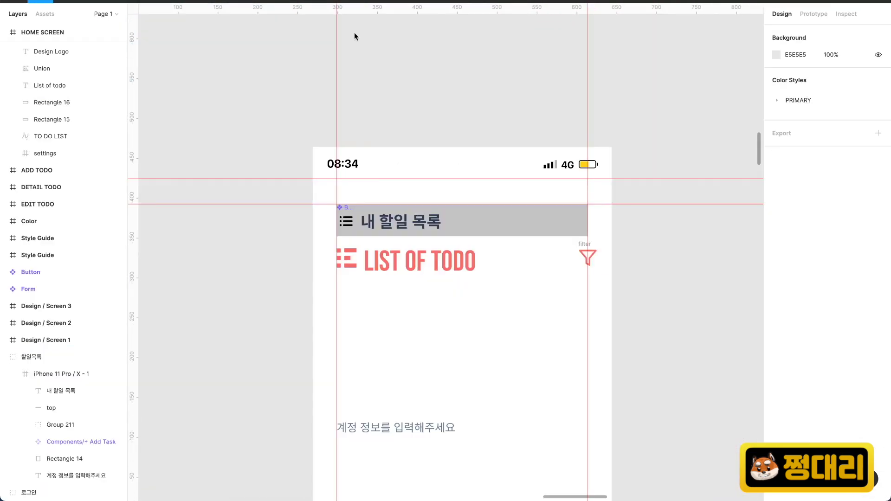
pyautogui.hotkey('ctrl', 'v')
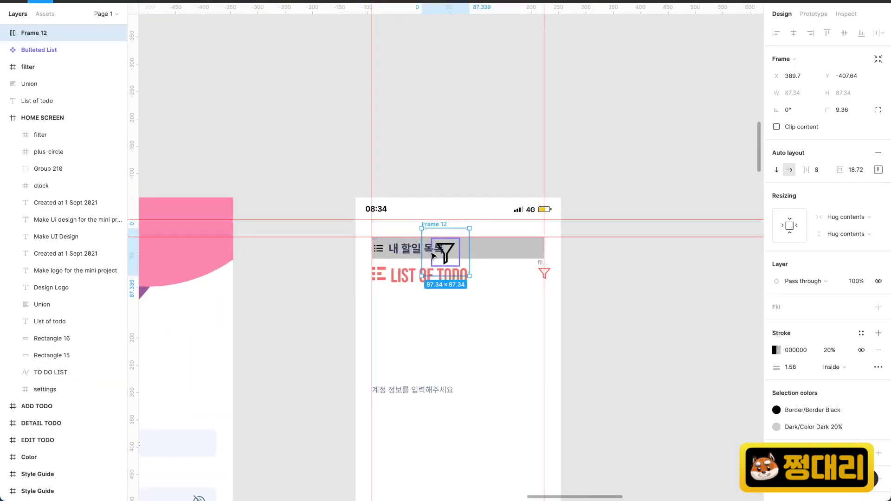
# Move the pasted Filter icon frame off the phone screen onto the empty canvas to its right.
pyautogui.moveTo(433, 255); pyautogui.dragTo(577, 276)
pyautogui.scroll(3, 608, 276)
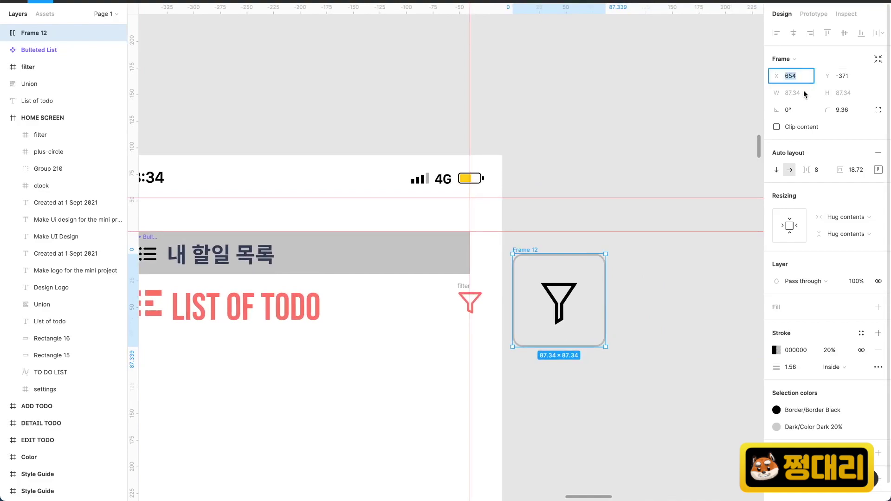
pyautogui.press('Return')
# Recolour the red reference filter icon with the PRIMARY/BASE-DARK colour style.
pyautogui.click(471, 302)
pyautogui.scroll(3, 436, 307)
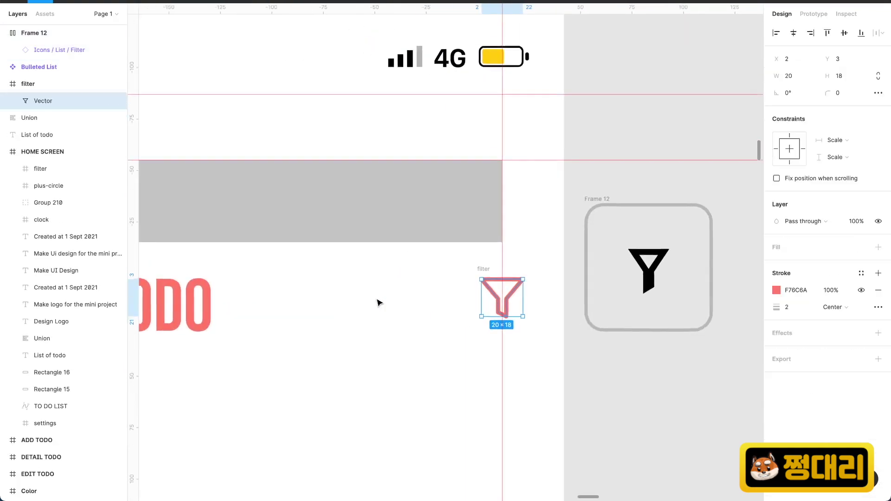
pyautogui.click(379, 303)
pyautogui.scroll(-2, 381, 304)
pyautogui.hscroll(-3, 523, 340)
pyautogui.click(161, 195)
pyautogui.click(636, 249)
pyautogui.hscroll(-1, 661, 250)
pyautogui.click(777, 317)
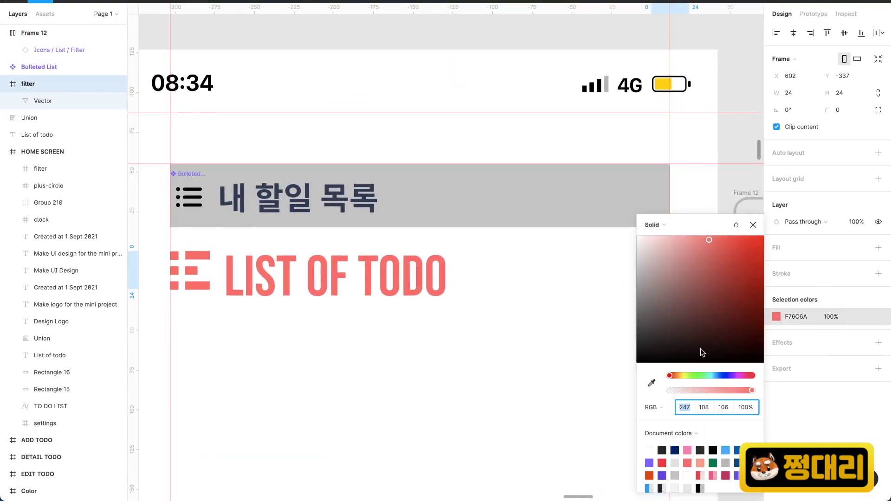
pyautogui.click(866, 317)
pyautogui.click(692, 383)
# Move the dark filter icon into the right end of the grey header rectangle, level with the title.
pyautogui.moveTo(664, 255); pyautogui.dragTo(635, 181)
pyautogui.hscroll(-2, 611, 254)
pyautogui.hscroll(1, 611, 254)
# Place duplicates of the header's list icon and filter icon side by side above the phone screen.
pyautogui.click(194, 201)
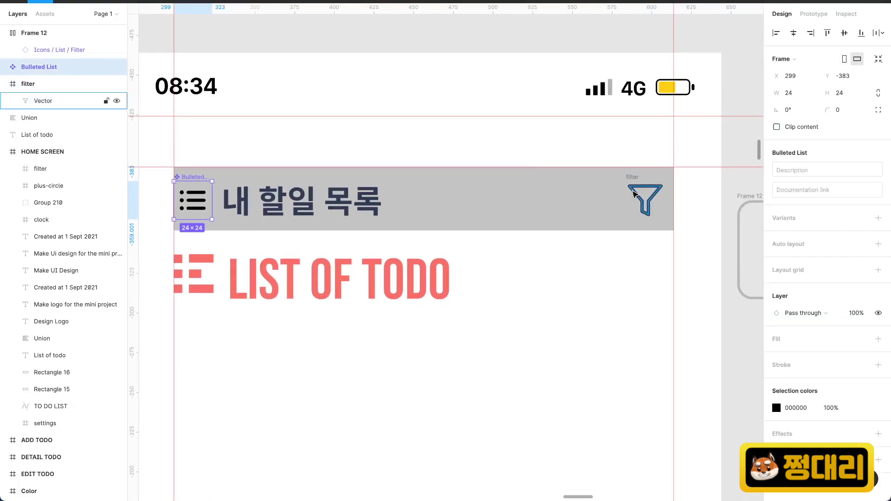
pyautogui.click(639, 196)
pyautogui.hscroll(-2, 596, 193)
pyautogui.scroll(1, 595, 193)
pyautogui.moveTo(241, 219); pyautogui.dragTo(413, 85)
pyautogui.moveTo(692, 210); pyautogui.dragTo(457, 34)
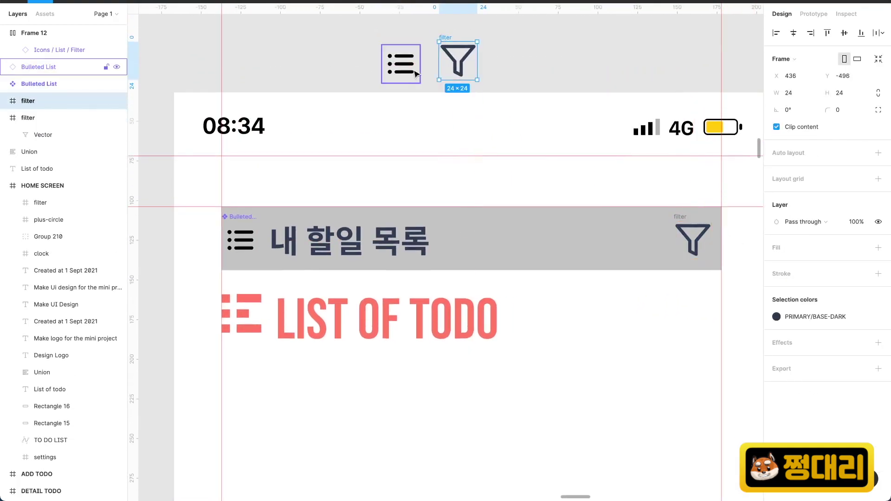
# Draw a 24 × 24 square beside the duplicated icons and fill it with FFE1E1.
pyautogui.scroll(3, 605, 234)
pyautogui.click(776, 179)
pyautogui.click(715, 362)
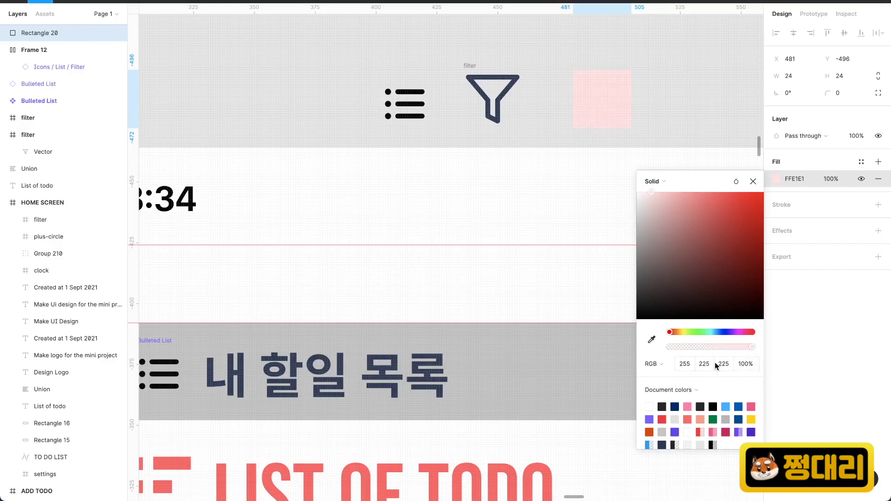
# Lay a pink square at 60% fill opacity over each duplicated icon and add horizontal guides across the list icon's edges.
pyautogui.click(607, 101)
pyautogui.moveTo(399, 89); pyautogui.dragTo(574, 90)
pyautogui.click(470, 75)
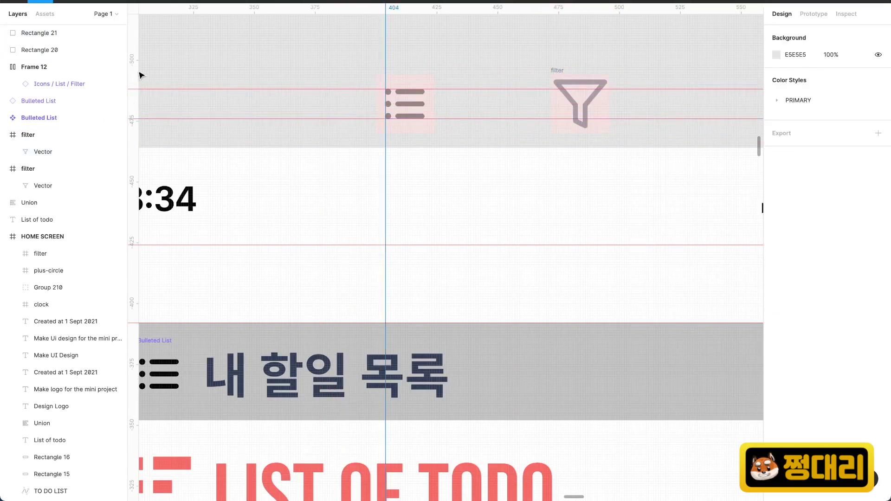
# Add vertical guides at X 404 and 420 around the list icon and matching ones inside the duplicated filter frame.
pyautogui.scroll(3, 426, 130)
pyautogui.click(411, 113)
pyautogui.hscroll(2, 400, 118)
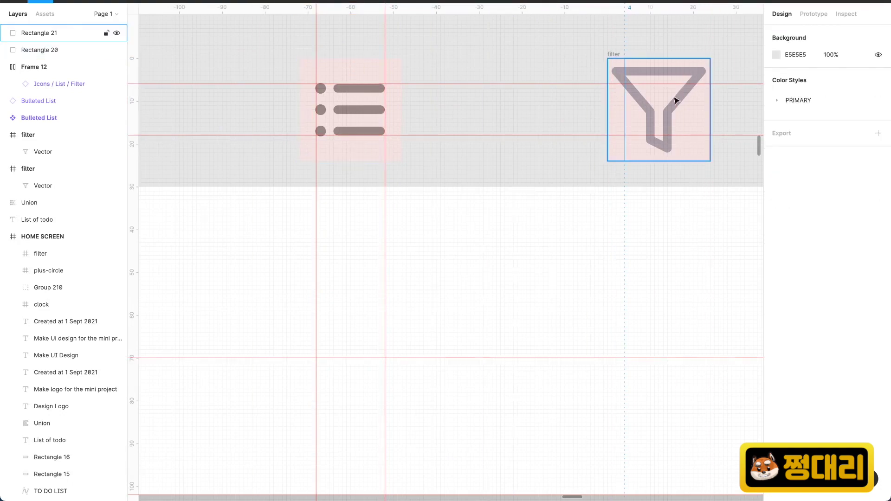
pyautogui.hscroll(2, 676, 101)
pyautogui.scroll(1, 650, 126)
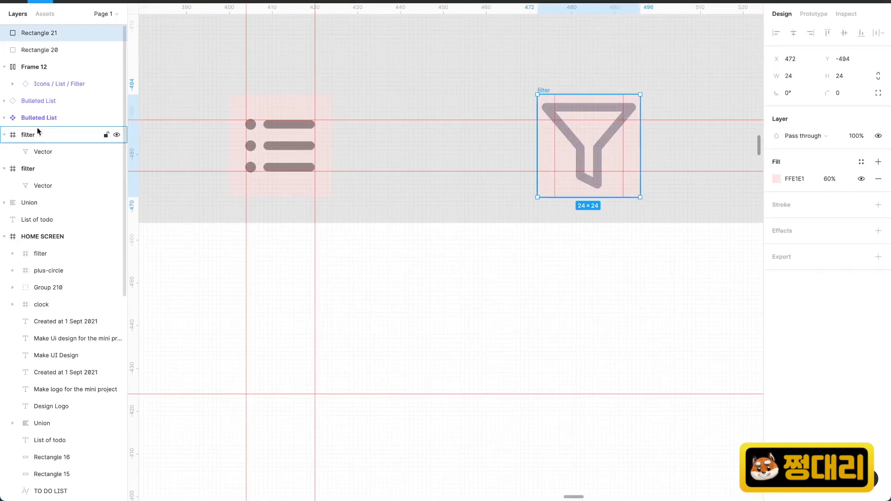
# Expand the layers of the pasted Filter icon frame beside the phone screen and delete the frame.
pyautogui.click(73, 85)
pyautogui.press('Return')
pyautogui.scroll(-5, 565, 118)
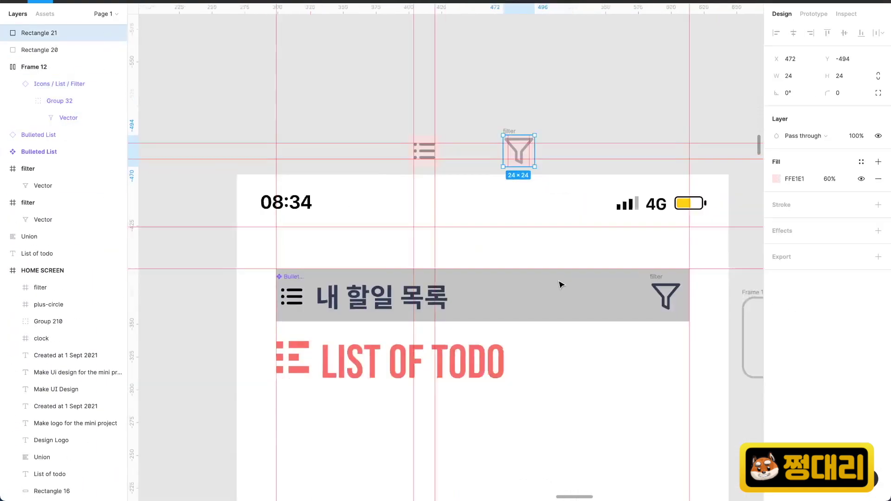
pyautogui.hscroll(4, 559, 283)
pyautogui.scroll(-2, 559, 242)
pyautogui.click(559, 213)
# Duplicate the 24 × 24 pink square to the right of the filter icon above the phone screen.
pyautogui.hscroll(-4, 533, 153)
pyautogui.scroll(4, 499, 83)
pyautogui.doubleClick(499, 83)
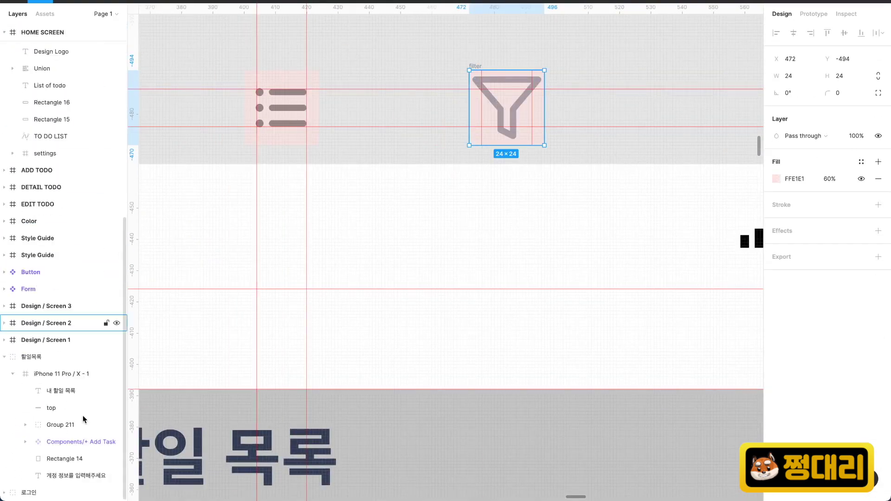
pyautogui.scroll(5, 492, 87)
pyautogui.click(491, 72)
pyautogui.scroll(-5, 408, 108)
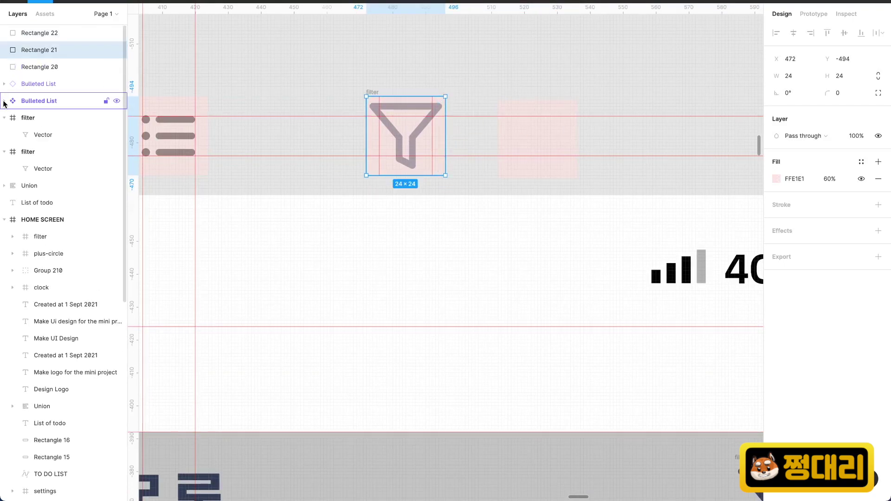
# Shrink the vector inside the duplicated filter frame to 14 wide so the funnel fits between the vertical guides.
pyautogui.click(4, 84)
pyautogui.click(38, 84)
pyautogui.click(4, 118)
pyautogui.click(43, 135)
pyautogui.scroll(-5, 326, 177)
pyautogui.hscroll(-2, 327, 176)
pyautogui.click(55, 170)
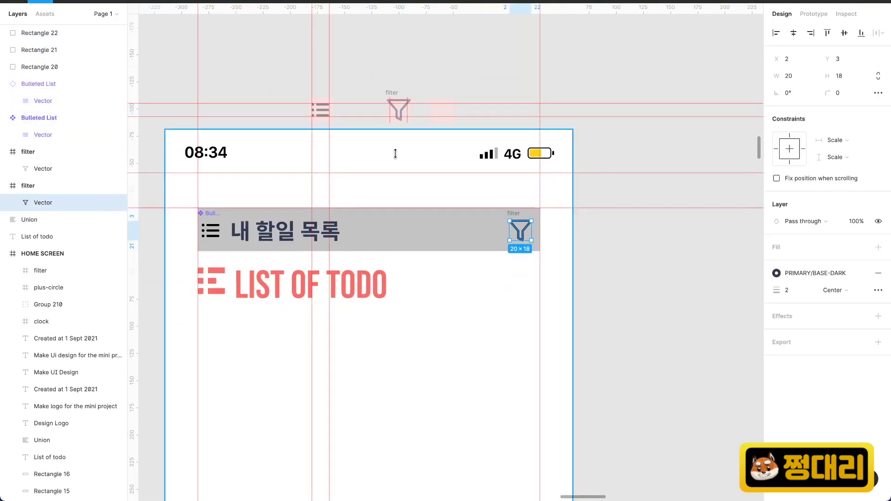
pyautogui.scroll(4, 396, 84)
pyautogui.click(106, 168)
pyautogui.scroll(5, 345, 120)
pyautogui.moveTo(455, 121); pyautogui.dragTo(465, 136)
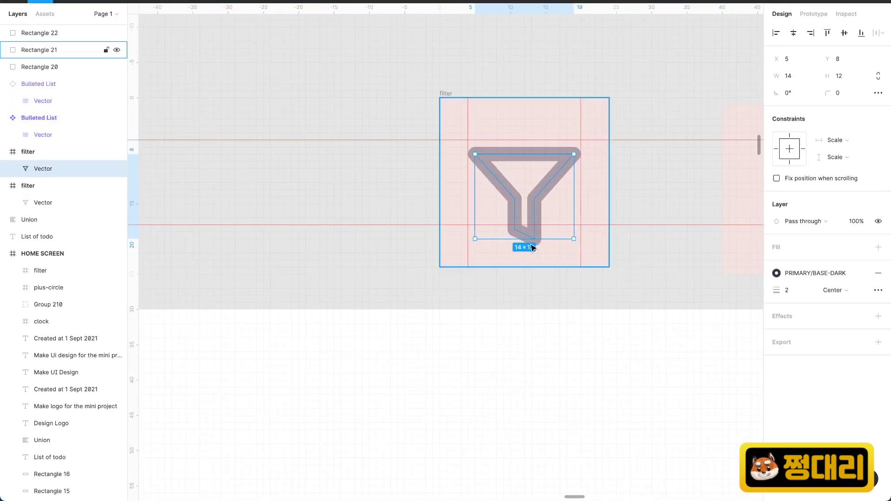
# Put the pink square inside the duplicated filter frame beneath the funnel vector and rename the frame as filter_icon.
pyautogui.click(637, 159)
pyautogui.scroll(-2, 518, 181)
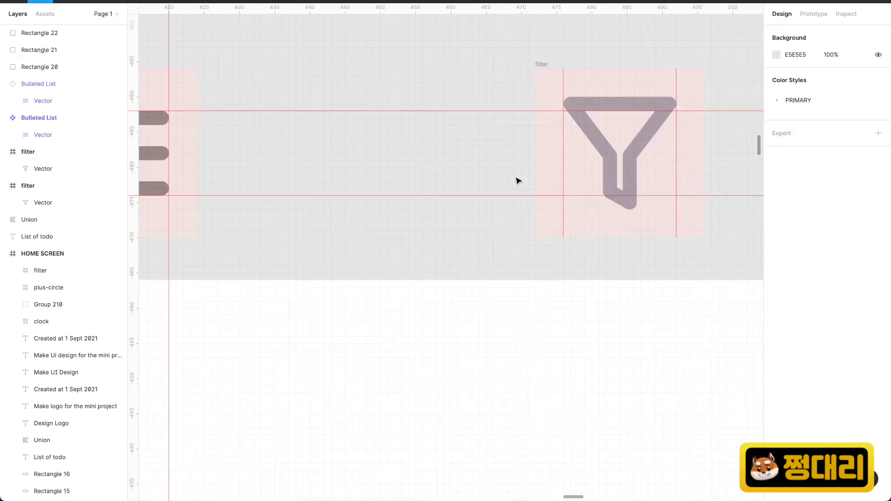
pyautogui.scroll(1, 597, 214)
pyautogui.scroll(-5, 623, 199)
pyautogui.scroll(2, 561, 181)
pyautogui.click(562, 181)
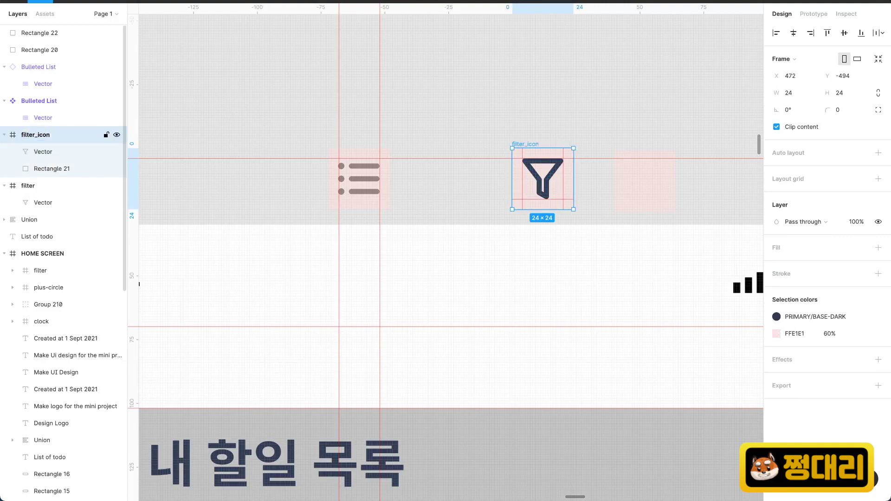
# Draw a 24 × 24 frame named list_icon and position it over the duplicated list icon at X 400.
pyautogui.click(309, 140)
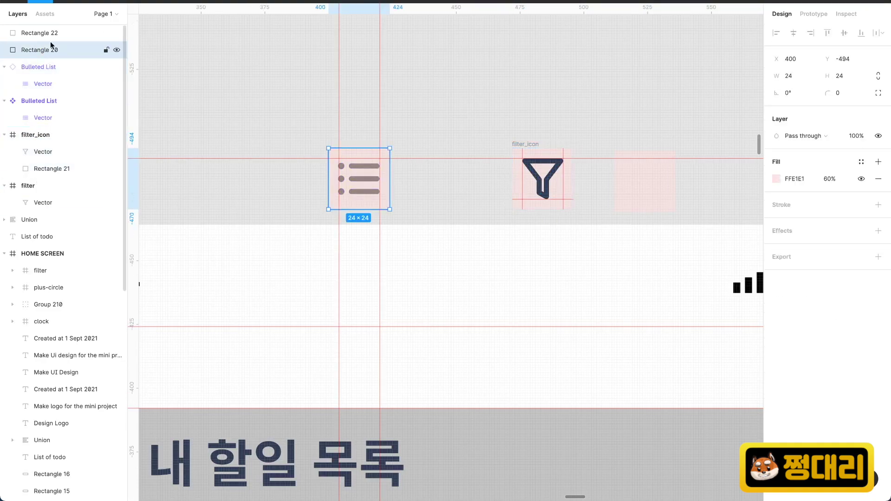
pyautogui.moveTo(564, 41); pyautogui.dragTo(632, 97)
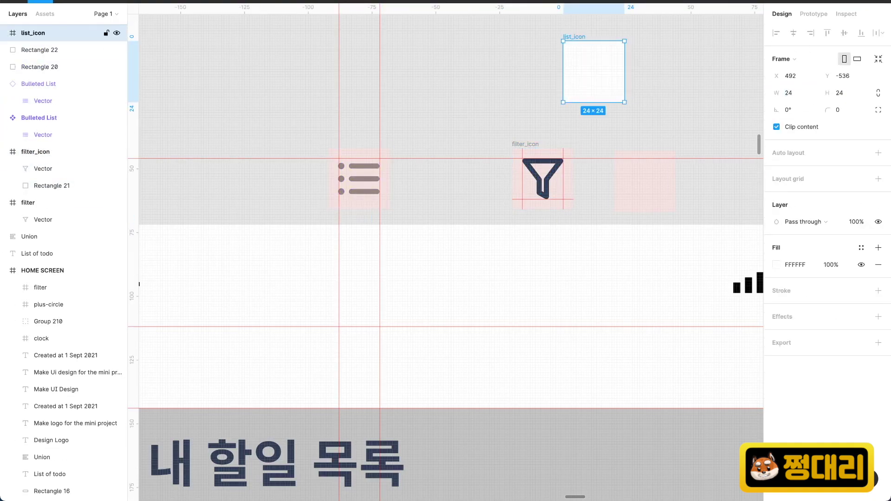
pyautogui.moveTo(574, 38); pyautogui.dragTo(344, 148)
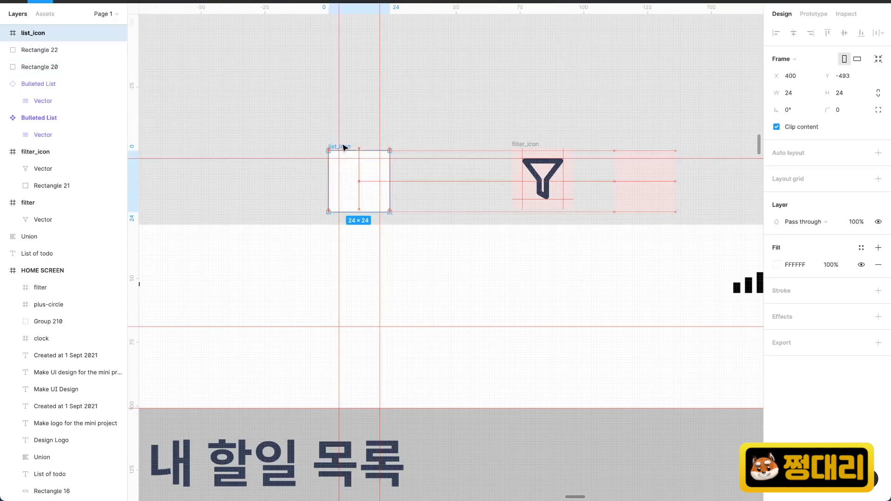
# Nest the duplicated Bulleted List icon and the spare pink square in the list_icon frame and remove its white fill.
pyautogui.moveTo(39, 84); pyautogui.dragTo(49, 67)
pyautogui.click(65, 40)
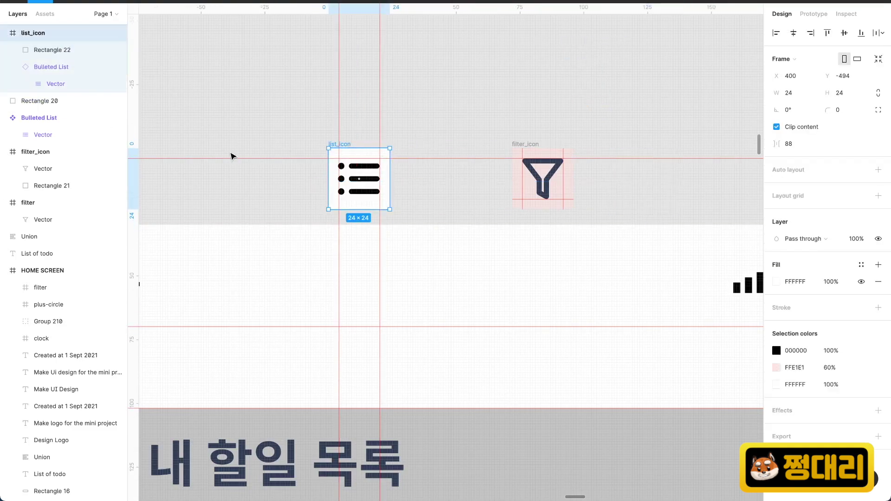
pyautogui.click(418, 212)
# Delete the guides that run through the list_icon and filter_icon frames.
pyautogui.scroll(-5, 390, 126)
pyautogui.click(387, 125)
pyautogui.press('Delete')
pyautogui.scroll(5, 392, 125)
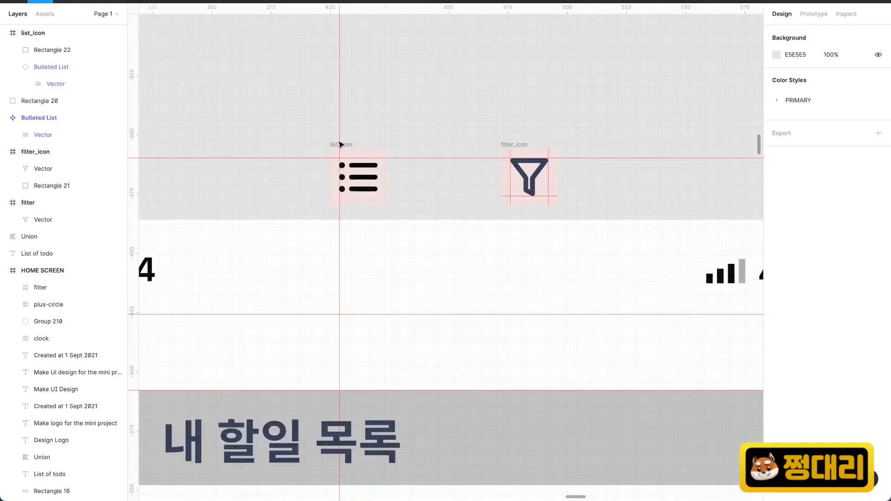
pyautogui.click(340, 143)
pyautogui.press('Delete')
pyautogui.click(526, 194)
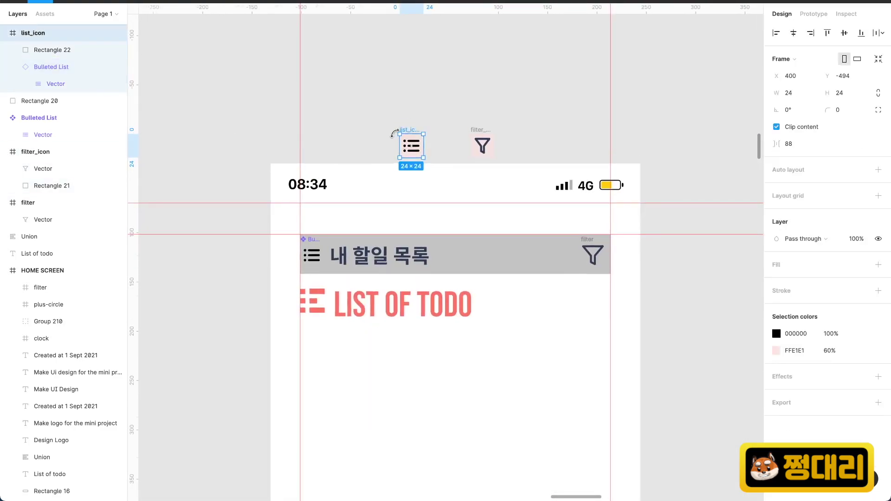
# Duplicate the Color title below the swatches as an Icons heading and add copies of the list and filter icons to the Color frame.
pyautogui.moveTo(322, 99); pyautogui.dragTo(389, 290)
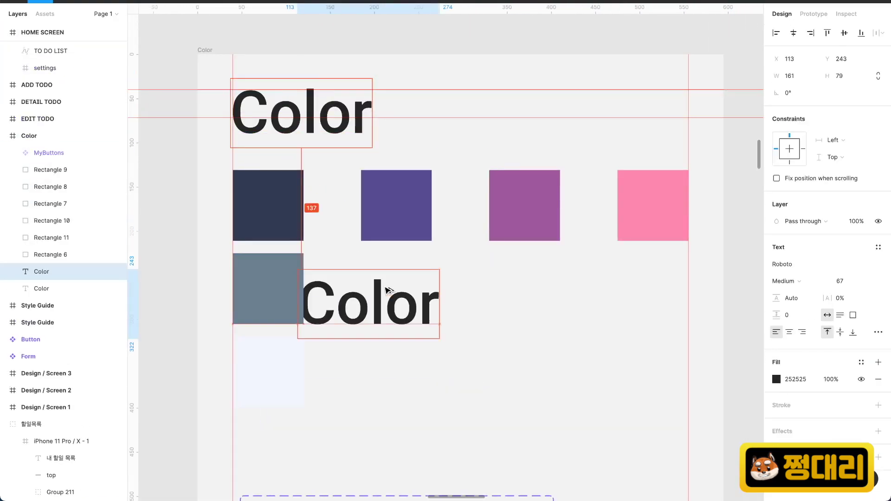
pyautogui.scroll(-5, 389, 290)
pyautogui.click(351, 288)
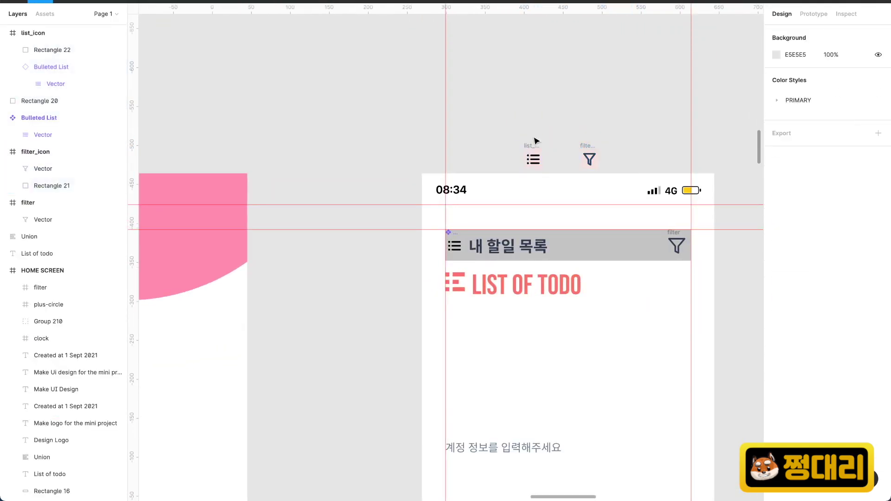
pyautogui.keyDown('shift'); pyautogui.click(534, 141); pyautogui.keyUp('shift')
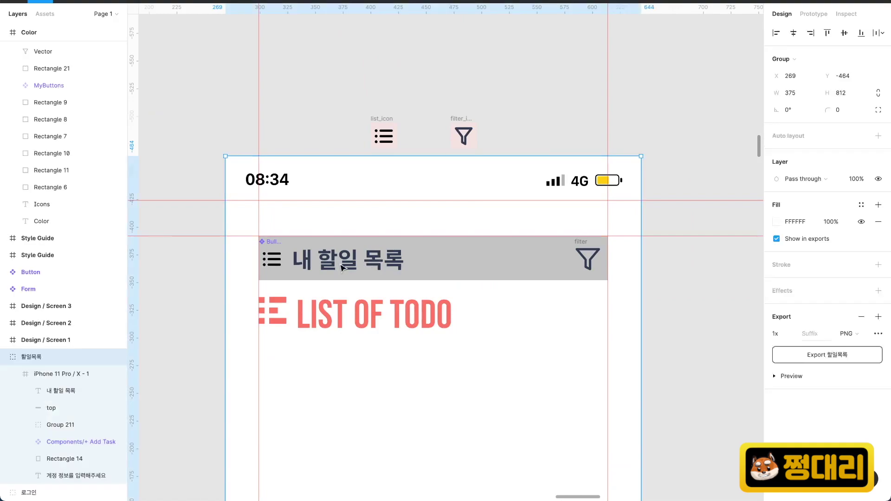
# Replace the header's old list icon with a copy of list_icon at X 30, Y 80.
pyautogui.scroll(5, 318, 263)
pyautogui.click(207, 251)
pyautogui.scroll(-5, 288, 129)
pyautogui.moveTo(288, 138); pyautogui.dragTo(205, 228)
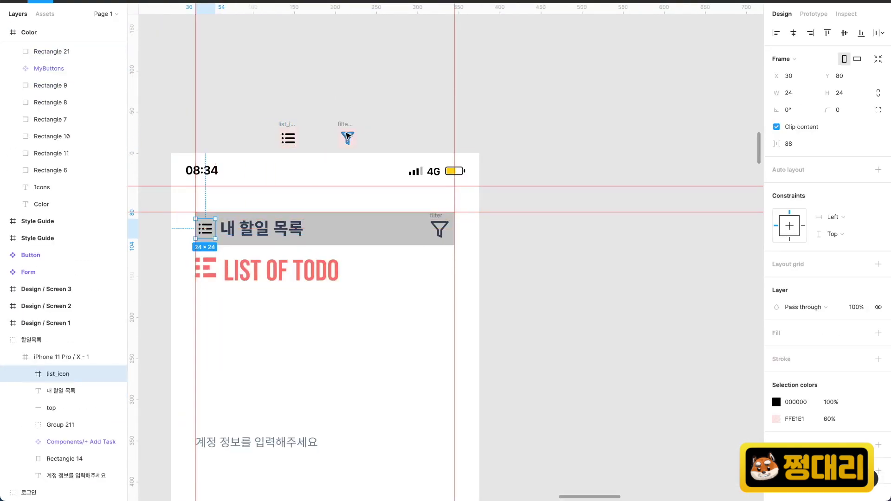
# Replace the header's old filter icon with a copy of filter_icon at X 321, Y 80.
pyautogui.click(347, 138)
pyautogui.moveTo(347, 138); pyautogui.dragTo(440, 229)
pyautogui.scroll(5, 440, 229)
pyautogui.scroll(-5, 438, 241)
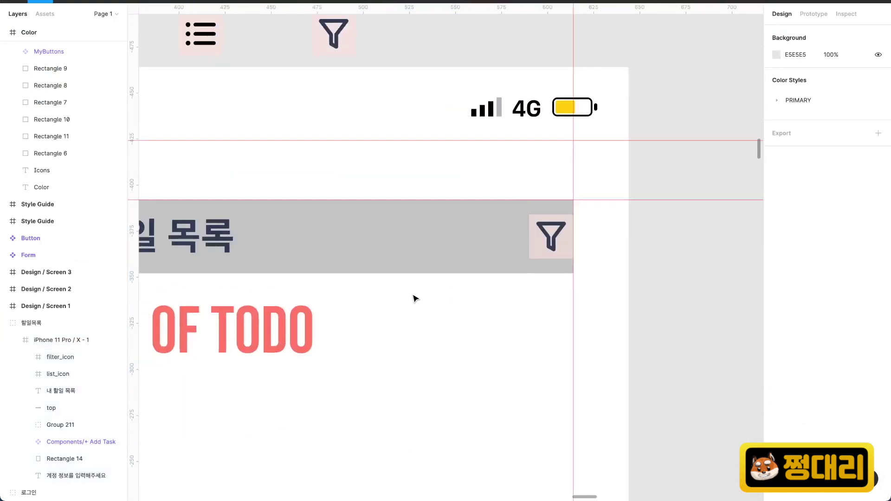
pyautogui.scroll(4, 577, 322)
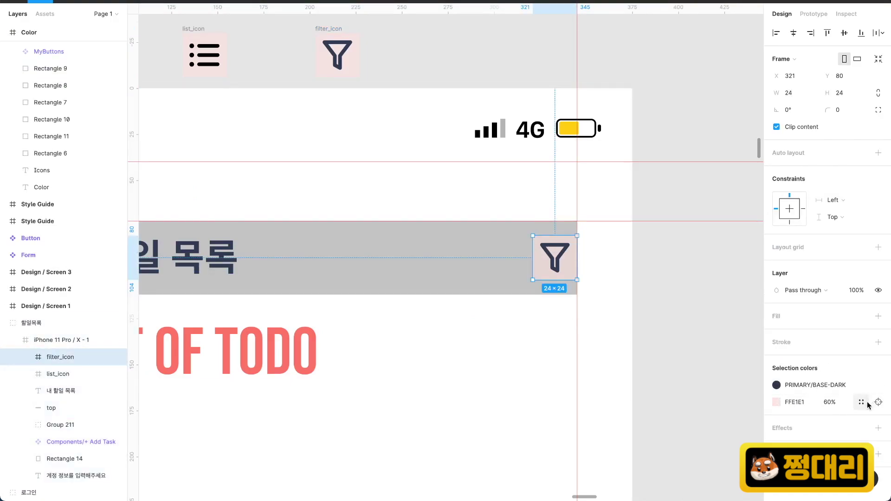
# Hide the pink background squares inside the header's list and filter icons.
pyautogui.click(604, 294)
pyautogui.doubleClick(561, 275)
pyautogui.press('super+shift+h')
pyautogui.scroll(-5, 499, 327)
pyautogui.click(438, 348)
# Delete the leftover coral list icon and LIST OF TODO text below the screen's header.
pyautogui.scroll(4, 392, 196)
pyautogui.hscroll(-1, 392, 197)
pyautogui.click(247, 209)
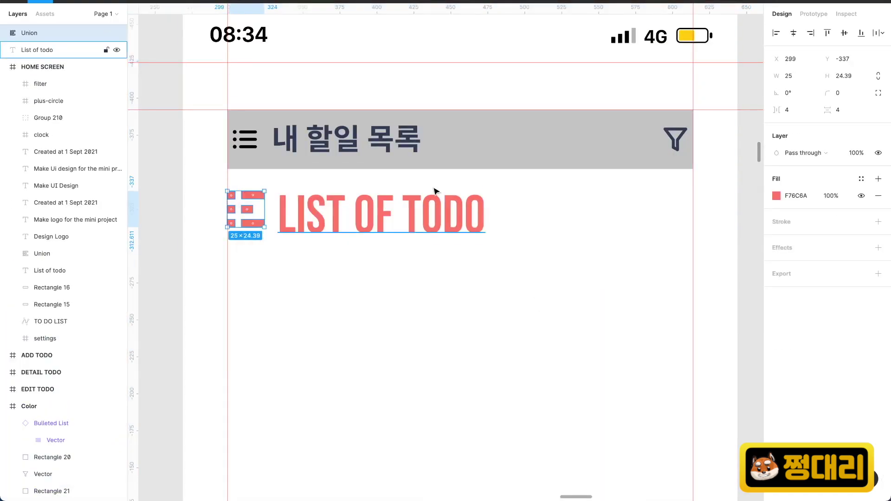
pyautogui.keyDown('shift'); pyautogui.click(437, 196); pyautogui.keyUp('shift')
pyautogui.press('Delete')
# Examine the HOME SCREEN and related to-do reference frames on the canvas and in their source file.
pyautogui.scroll(-8, 268, 218)
pyautogui.click(400, 230)
pyautogui.click(377, 233)
pyautogui.scroll(3, 410, 235)
pyautogui.scroll(-5, 411, 235)
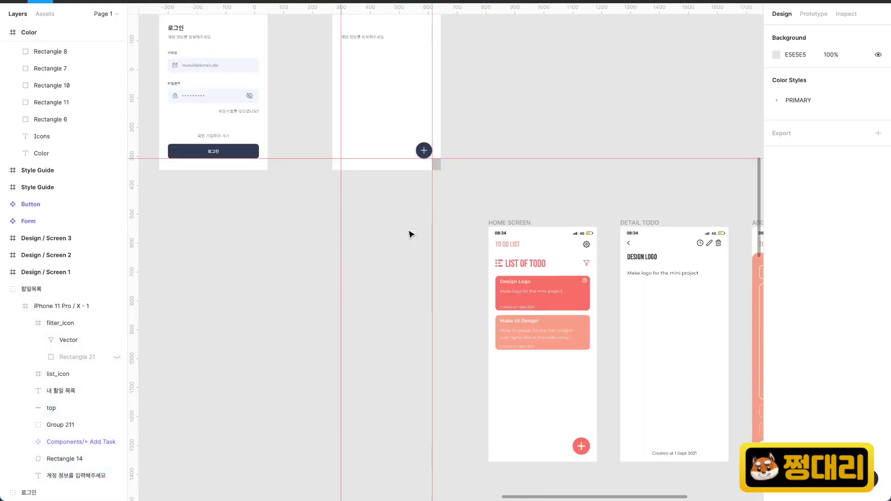
pyautogui.scroll(-3, 411, 234)
pyautogui.hscroll(3, 460, 255)
pyautogui.scroll(3, 462, 255)
pyautogui.hotkey('ctrl', 'Tab')
pyautogui.scroll(5, 281, 146)
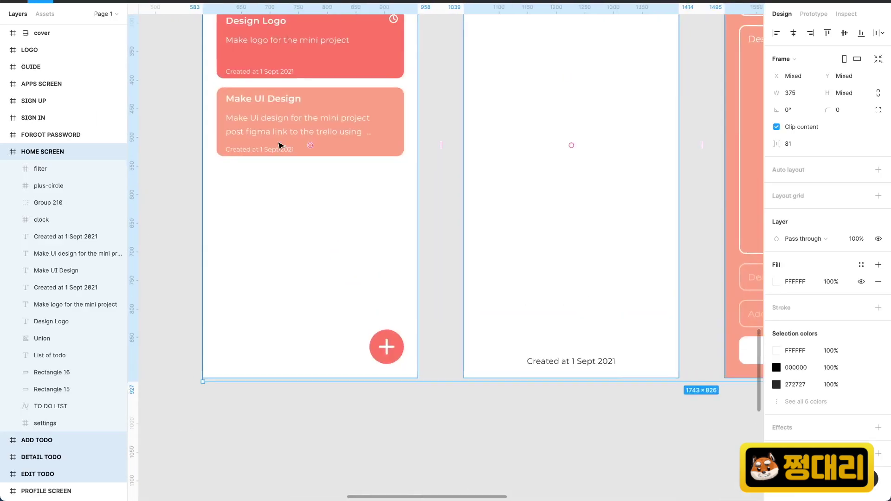
# Switch to the task-list design file and examine its Dark Mode and Light Mode screens and task components.
pyautogui.hotkey('ctrl', 'Tab')
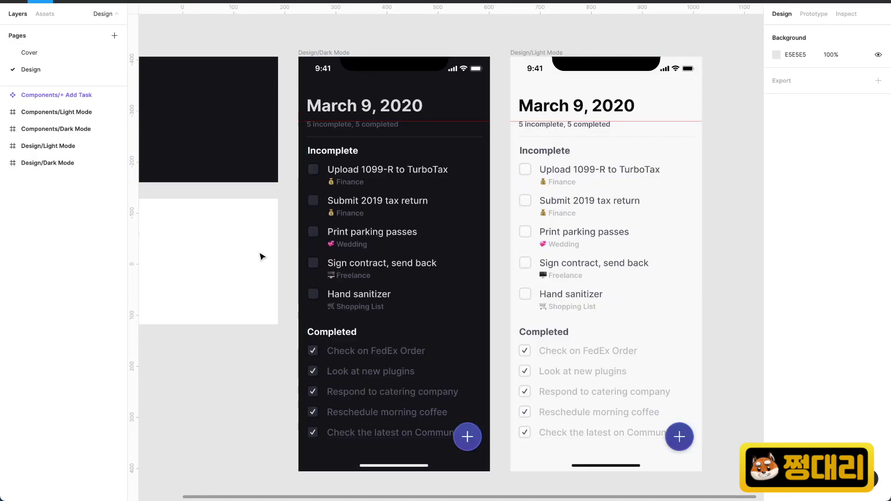
pyautogui.scroll(-4, 360, 329)
pyautogui.scroll(5, 383, 314)
pyautogui.click(390, 274)
pyautogui.press('Escape')
pyautogui.scroll(-3, 381, 307)
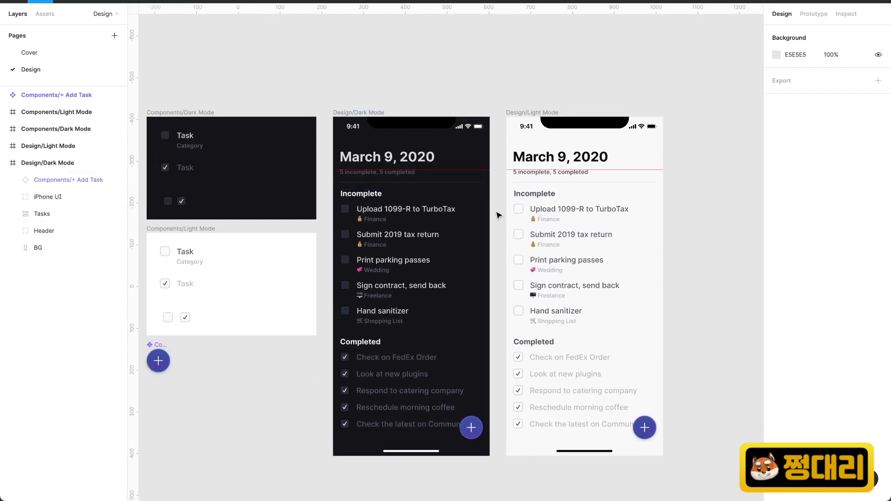
pyautogui.scroll(3, 464, 215)
pyautogui.hscroll(-1, 418, 198)
pyautogui.scroll(-4, 565, 149)
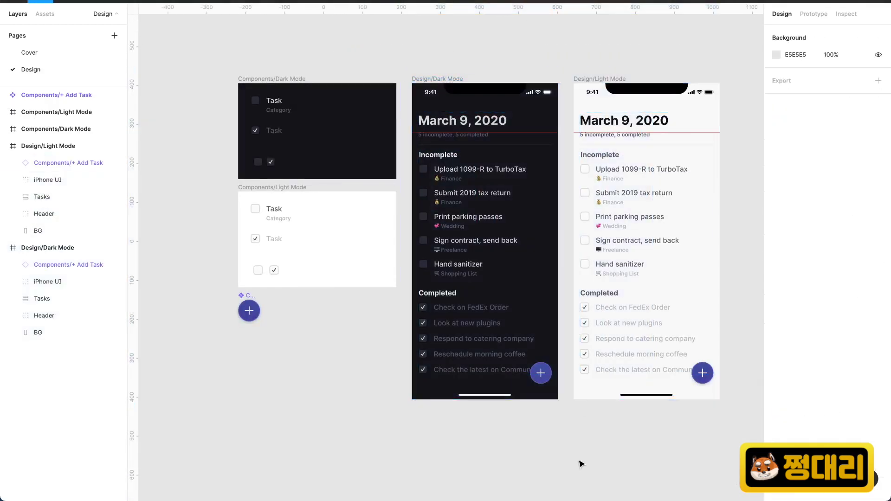
# Copy the Design/Light Mode frame into the working file and place it below the HOME SCREEN reference.
pyautogui.hotkey('ctrl', 'c')
pyautogui.hotkey('ctrl', 'Tab')
pyautogui.hotkey('ctrl', 'v')
pyautogui.scroll(3, 508, 183)
pyautogui.scroll(-3, 498, 106)
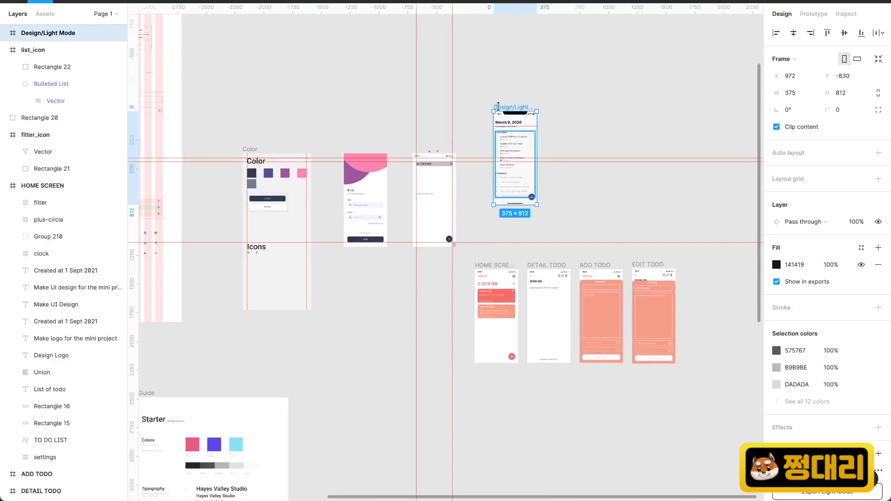
pyautogui.scroll(5, 497, 253)
pyautogui.scroll(-4, 324, 246)
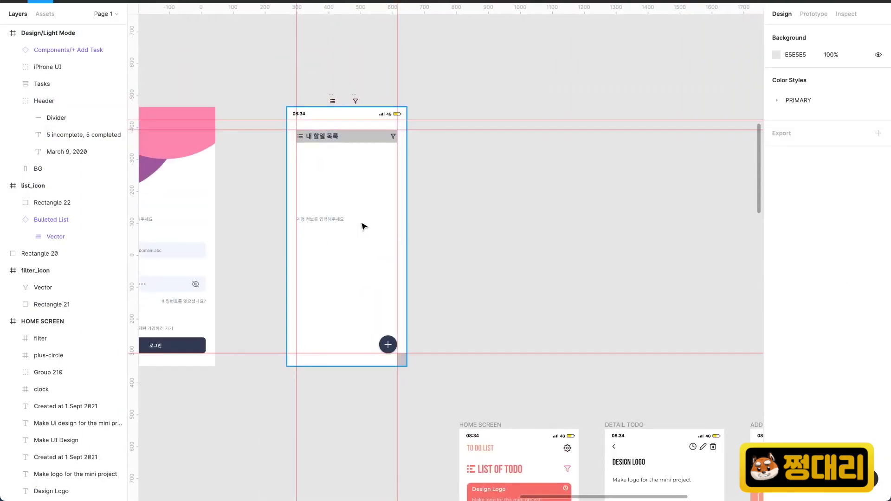
# Copy the Style Guide's Typography section with its H1 to Small samples and paste it below the Color frame.
pyautogui.scroll(4, 364, 225)
pyautogui.doubleClick(367, 109)
pyautogui.scroll(-5, 367, 110)
pyautogui.hscroll(-5, 270, 223)
pyautogui.scroll(5, 492, 145)
pyautogui.moveTo(209, 92); pyautogui.dragTo(495, 213)
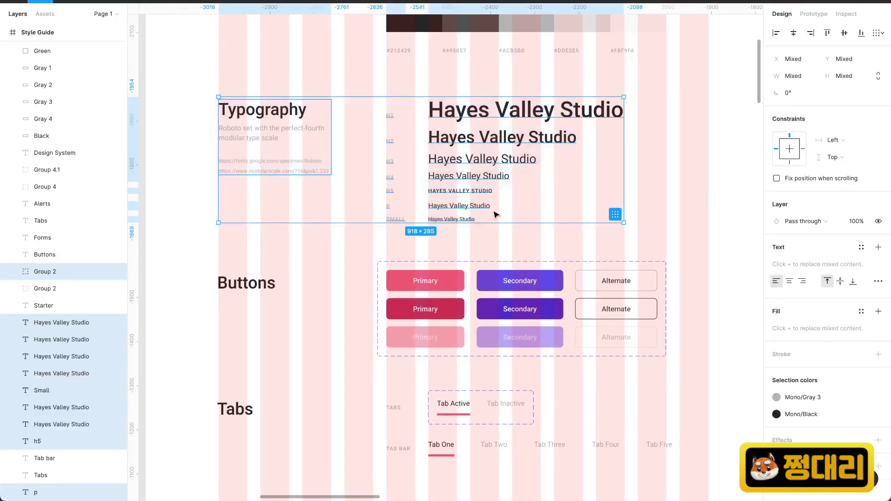
pyautogui.scroll(-5, 483, 260)
pyautogui.click(473, 316)
pyautogui.hotkey('ctrl', 'v')
pyautogui.scroll(3, 471, 316)
pyautogui.scroll(3, 399, 261)
pyautogui.scroll(3, 427, 321)
# Move the Icons heading and its two icons up beneath the button samples and lower the Color frame's horizontal guide.
pyautogui.click(320, 225)
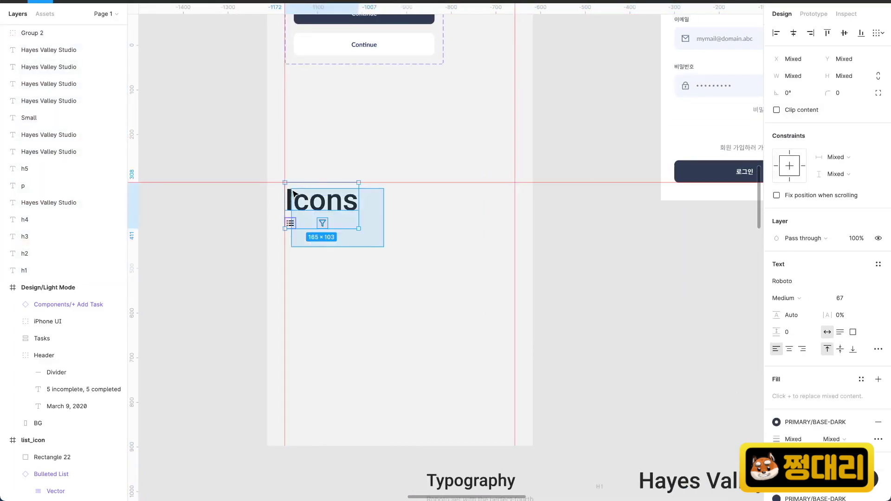
pyautogui.scroll(-3, 412, 217)
pyautogui.click(412, 217)
pyautogui.hscroll(-2, 412, 217)
pyautogui.moveTo(460, 208); pyautogui.dragTo(464, 407)
# Move the H1 to Small type samples into the Color frame, aligned to its vertical margin guide below the icons.
pyautogui.scroll(-5, 467, 314)
pyautogui.click(468, 315)
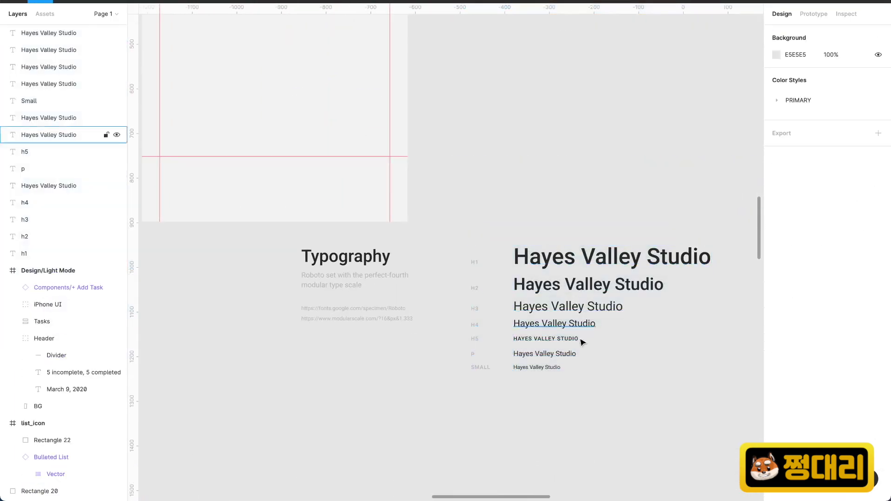
pyautogui.moveTo(715, 381); pyautogui.dragTo(466, 243)
pyautogui.moveTo(568, 265); pyautogui.dragTo(369, 262)
pyautogui.scroll(5, 296, 62)
pyautogui.scroll(3, 307, 317)
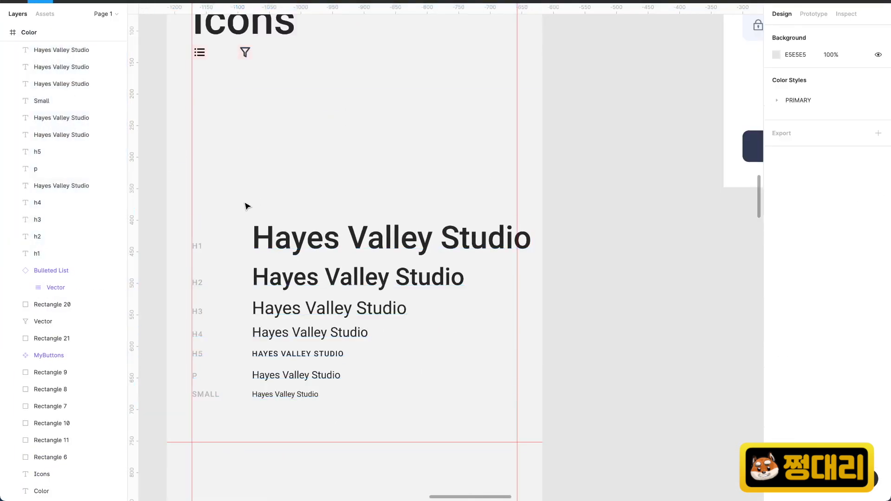
# Duplicate the Icons heading above the type samples as a Typography heading and match its size to the other headings.
pyautogui.moveTo(245, 205); pyautogui.dragTo(469, 352)
pyautogui.scroll(5, 542, 243)
pyautogui.scroll(-4, 634, 291)
pyautogui.scroll(3, 349, 425)
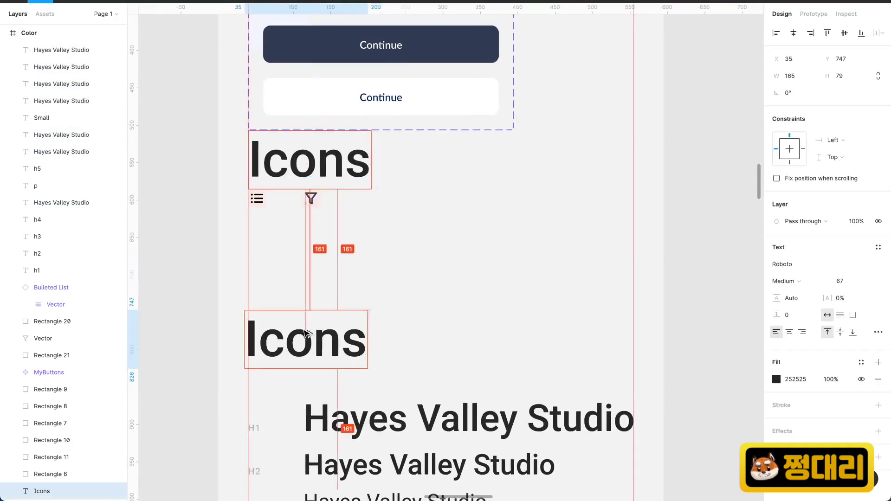
pyautogui.scroll(-5, 433, 340)
pyautogui.click(358, 224)
pyautogui.scroll(5, 329, 186)
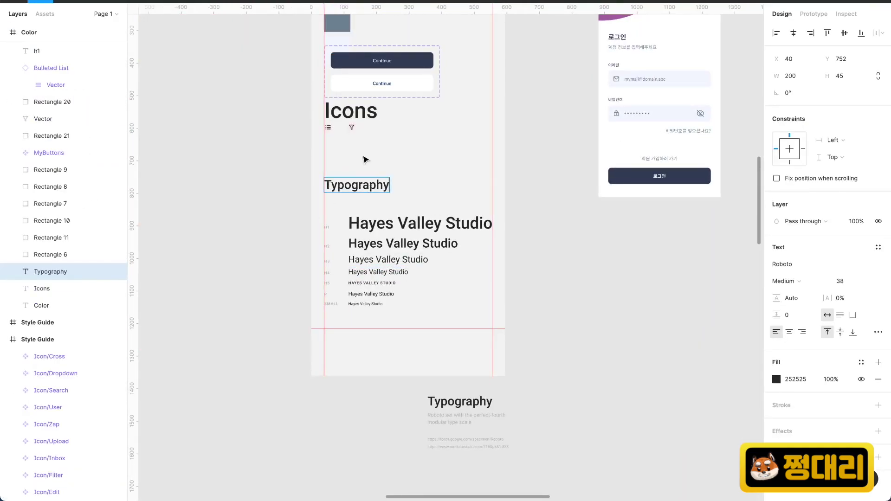
pyautogui.click(581, 275)
pyautogui.scroll(5, 433, 171)
# Set the font of all Hayes Valley Studio type samples to Lato Regular.
pyautogui.click(433, 155)
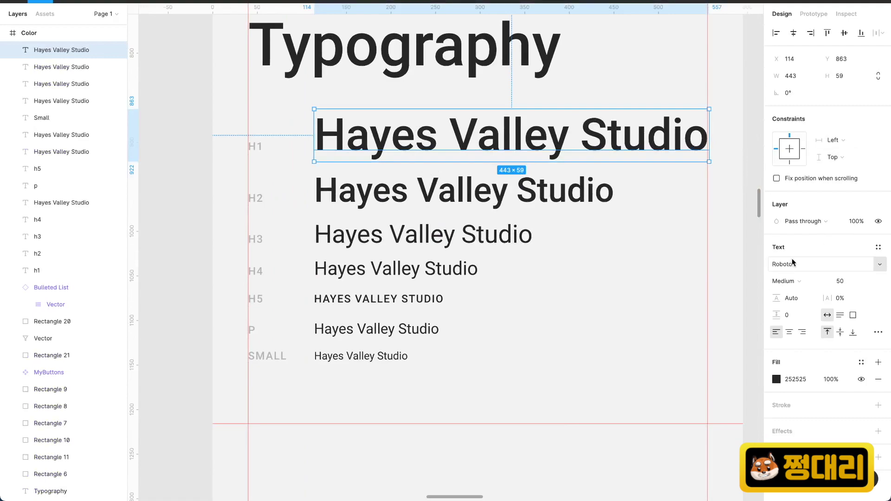
pyautogui.scroll(-5, 418, 232)
pyautogui.doubleClick(231, 212)
pyautogui.doubleClick(230, 213)
pyautogui.hscroll(-8, 260, 302)
pyautogui.click(282, 393)
pyautogui.click(404, 300)
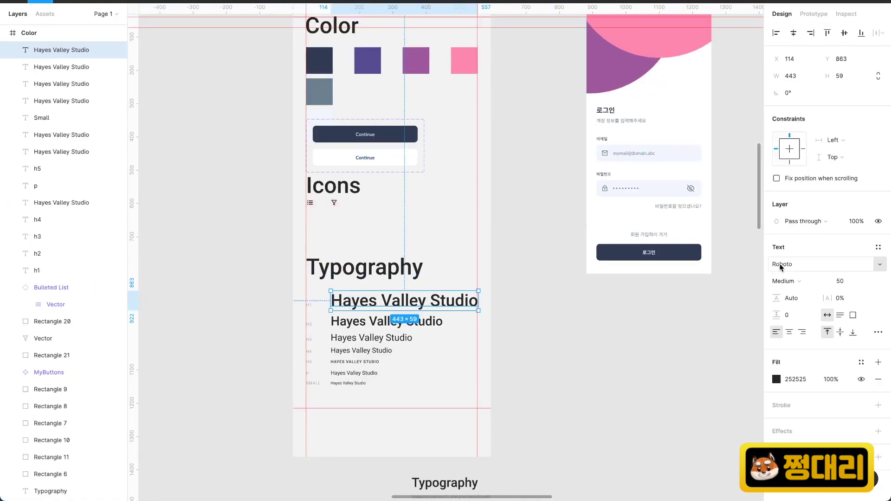
pyautogui.click(357, 326)
pyautogui.scroll(3, 357, 325)
pyautogui.click(821, 265)
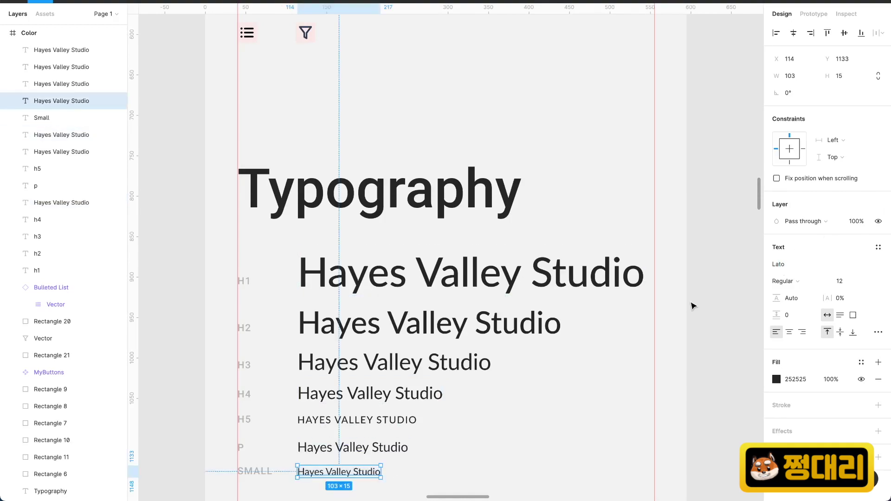
# Check the font settings of the individual type samples and the login form's 비밀번호 caption.
pyautogui.scroll(-5, 462, 322)
pyautogui.click(436, 295)
pyautogui.click(422, 324)
pyautogui.click(420, 346)
pyautogui.scroll(5, 401, 363)
pyautogui.click(402, 397)
pyautogui.scroll(-5, 525, 309)
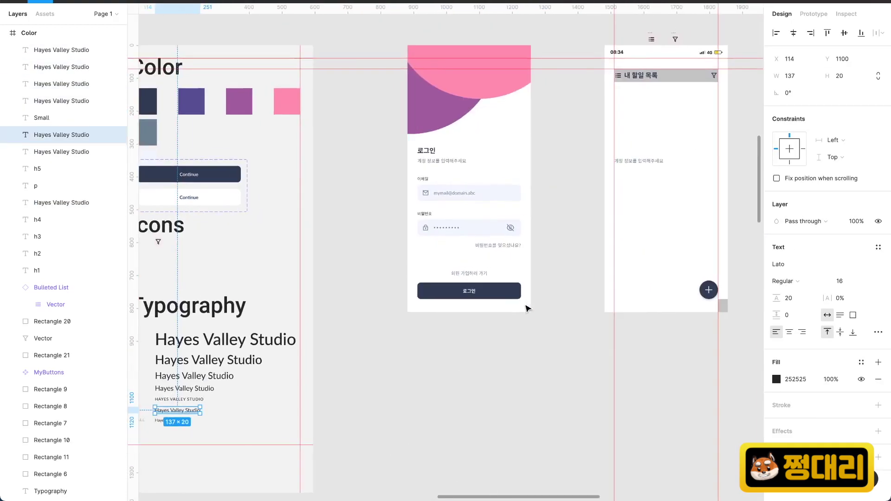
pyautogui.click(417, 177)
pyautogui.scroll(5, 466, 186)
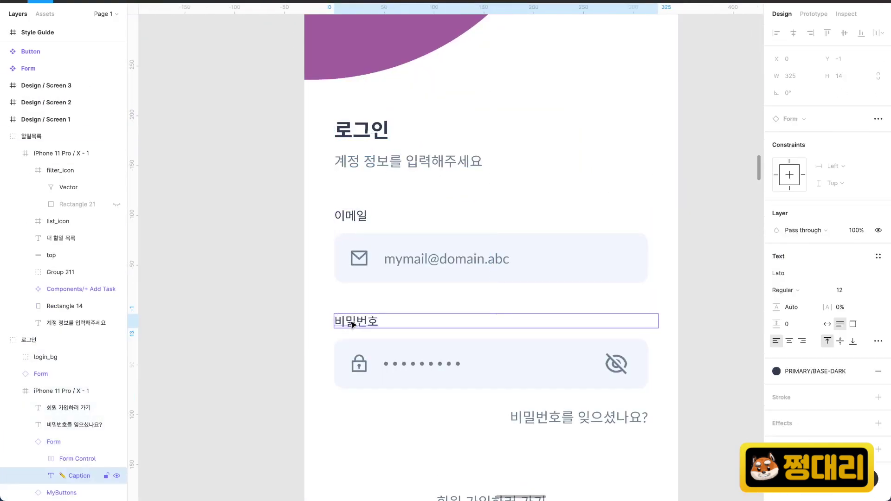
# Set the font of the login screen's title and the 내 할일 목록 header title to Lato.
pyautogui.click(798, 247)
pyautogui.write('La')
pyautogui.click(361, 130)
pyautogui.scroll(-5, 348, 256)
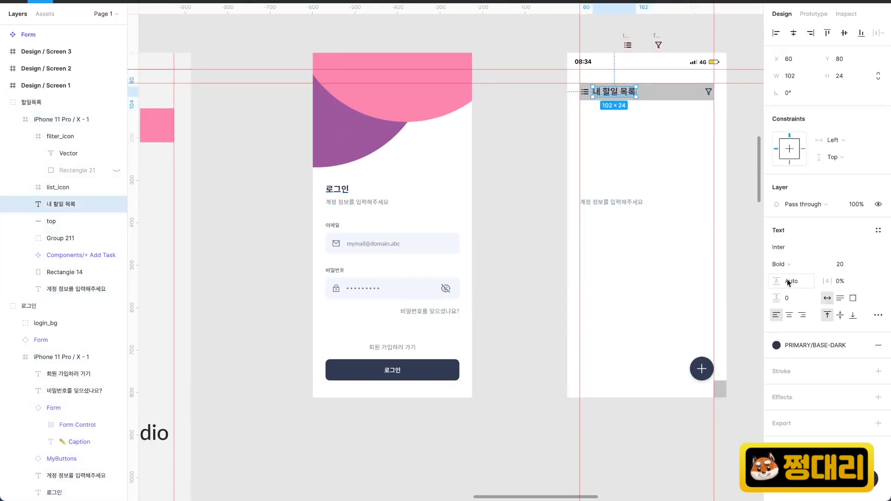
pyautogui.click(670, 198)
# Copy the header title to X 712, Y -510 beside the to-do screen and place a copy of 계정 정보를 입력해주세요 beneath it.
pyautogui.scroll(2, 492, 171)
pyautogui.scroll(-15, 408, 181)
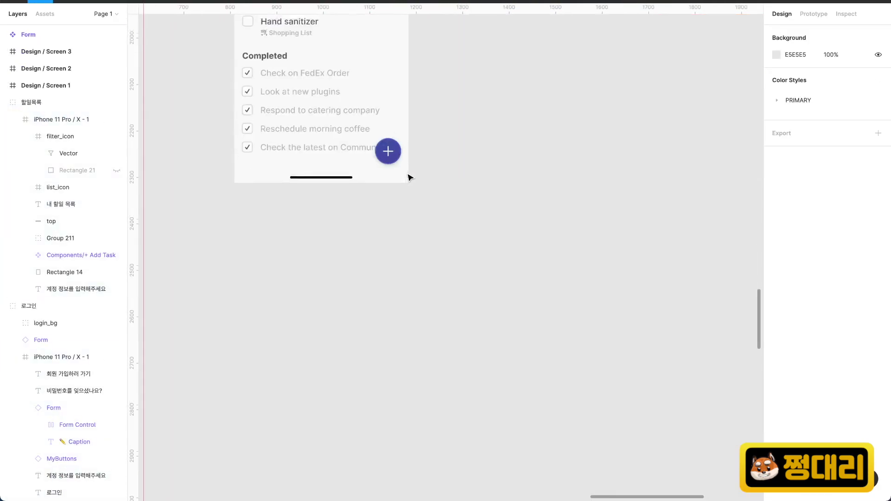
pyautogui.scroll(10, 353, 160)
pyautogui.moveTo(383, 164); pyautogui.dragTo(567, 104)
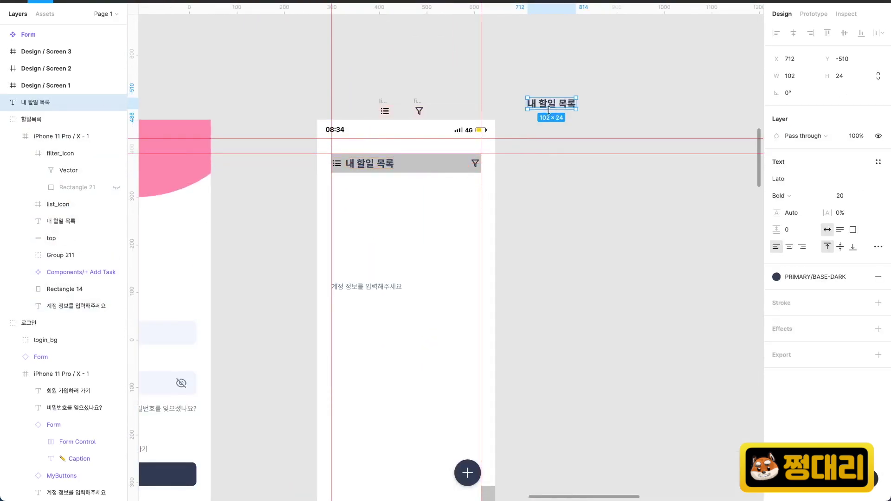
pyautogui.click(548, 153)
pyautogui.scroll(-2, 355, 221)
pyautogui.doubleClick(355, 222)
pyautogui.moveTo(355, 222); pyautogui.dragTo(555, 56)
pyautogui.click(582, 101)
# Copy the March 9, 2020 heading from the Light Mode frame to X 712, Y -584 and set its font to Lato.
pyautogui.scroll(-4, 582, 102)
pyautogui.scroll(3, 582, 102)
pyautogui.click(528, 405)
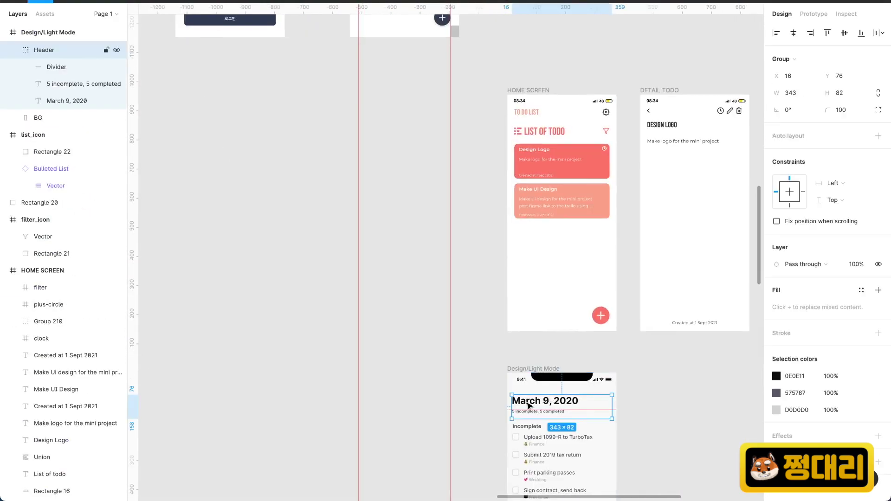
pyautogui.moveTo(521, 286); pyautogui.dragTo(506, 39)
pyautogui.scroll(4, 461, 255)
pyautogui.scroll(-5, 425, 285)
pyautogui.moveTo(426, 279); pyautogui.dragTo(413, 144)
pyautogui.scroll(5, 414, 185)
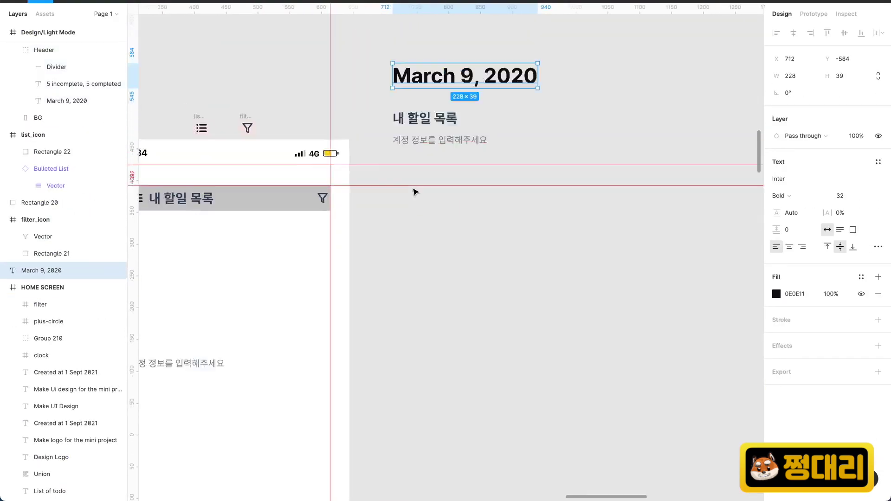
pyautogui.click(789, 183)
pyautogui.click(342, 335)
# Draw a grey card rectangle about 244 × 73 on the canvas below the three copied text samples.
pyautogui.scroll(-10, 481, 340)
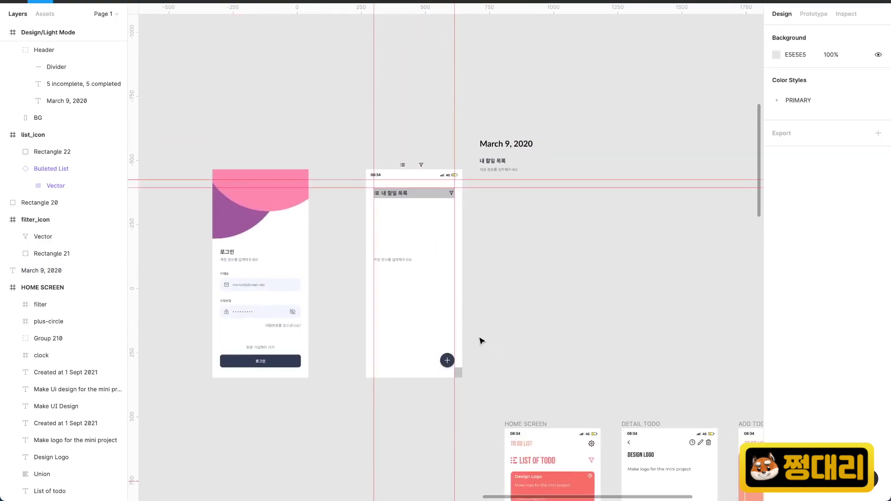
pyautogui.scroll(3, 480, 341)
pyautogui.scroll(-5, 480, 341)
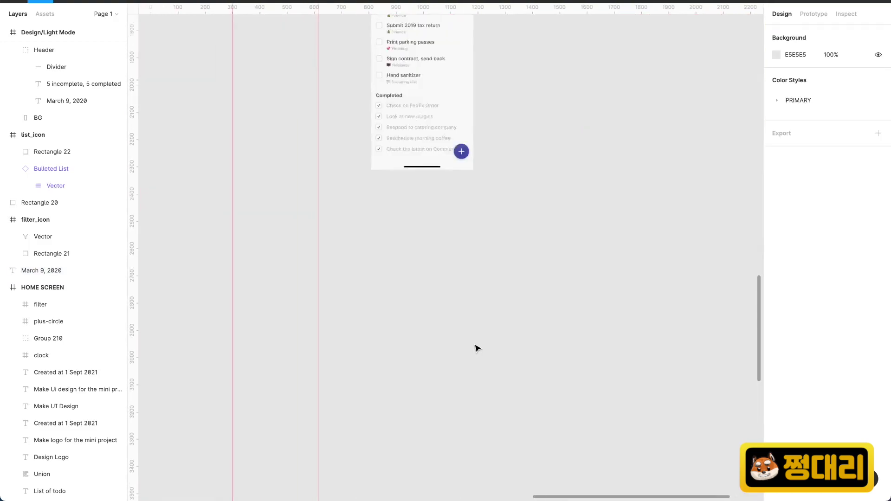
pyautogui.scroll(3, 475, 349)
pyautogui.scroll(-3, 450, 241)
pyautogui.scroll(10, 456, 304)
pyautogui.scroll(6, 456, 307)
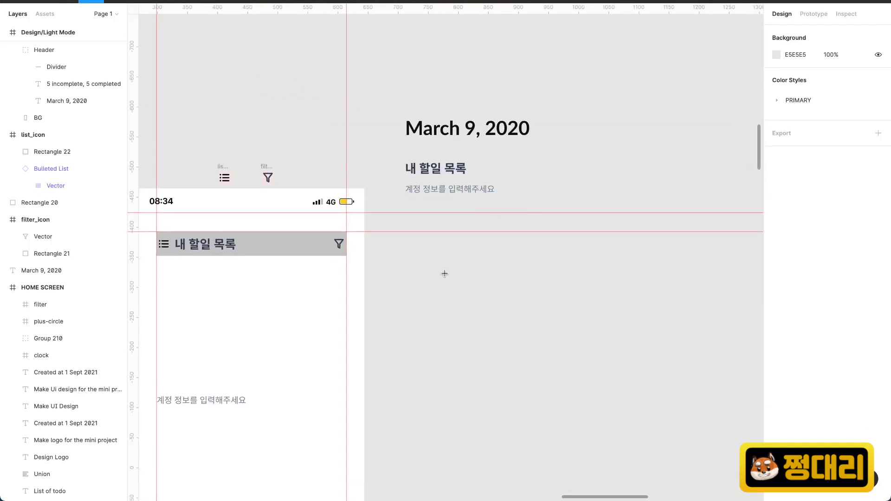
pyautogui.click(403, 132)
pyautogui.click(533, 321)
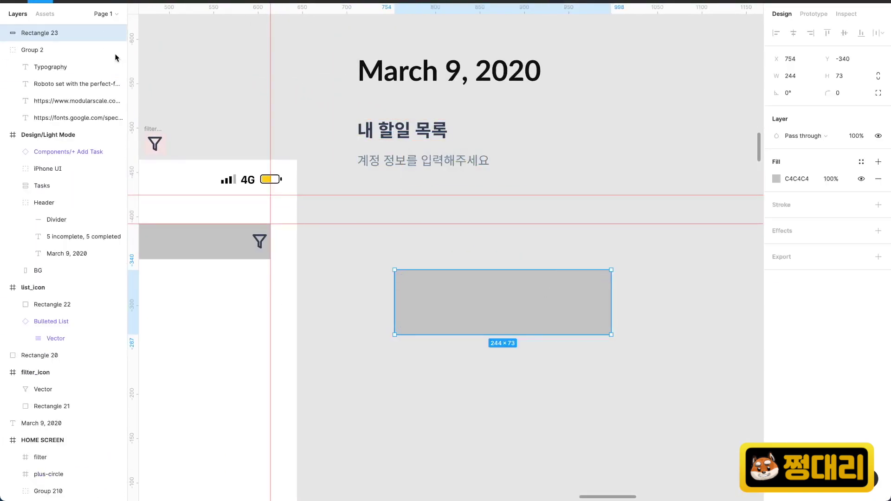
# Send the card rectangle to the back and place a copy of the title text on it reading 빨래하기.
pyautogui.rightClick(81, 33)
pyautogui.click(108, 79)
pyautogui.doubleClick(464, 296)
pyautogui.click(506, 457)
# Duplicate the 빨래하기 card directly below the original and replace the copy's text with 모두.
pyautogui.scroll(-5, 504, 417)
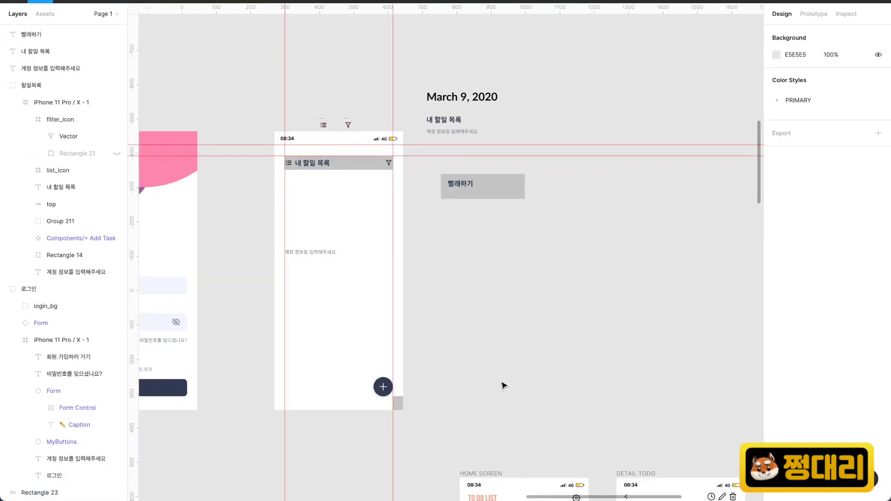
pyautogui.scroll(-10, 497, 278)
pyautogui.scroll(10, 489, 189)
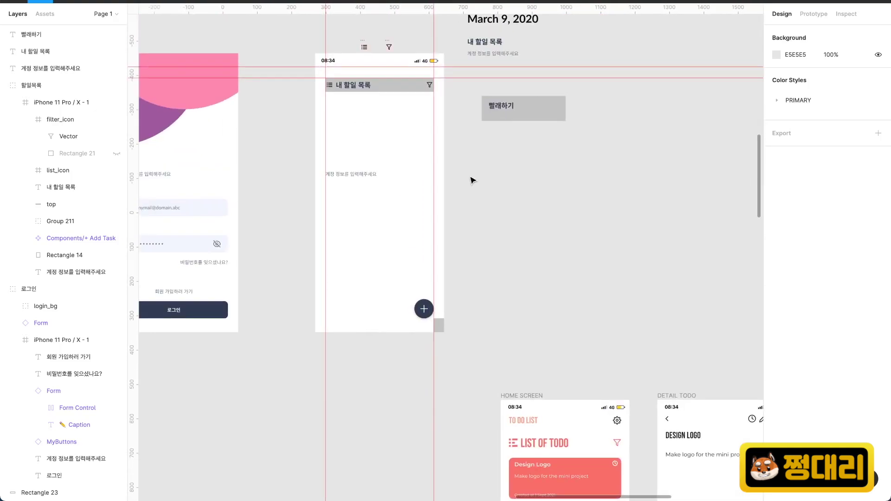
pyautogui.scroll(4, 492, 116)
pyautogui.moveTo(521, 127); pyautogui.dragTo(521, 230)
pyautogui.doubleClick(521, 230)
pyautogui.write('ㅎ')
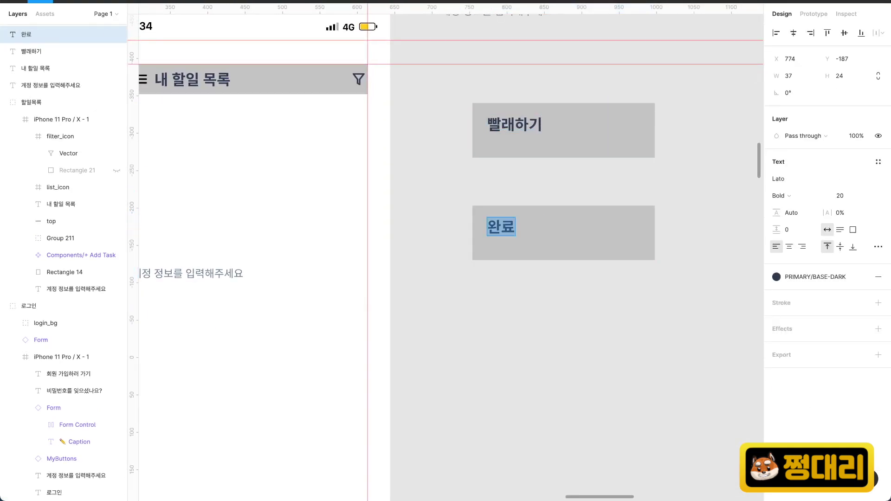
pyautogui.press('Return')
pyautogui.write('모두')
# Switch to the icon library file and copy its 24 × 24 Search icon.
pyautogui.scroll(-5, 483, 237)
pyautogui.click(483, 237)
pyautogui.scroll(4, 483, 237)
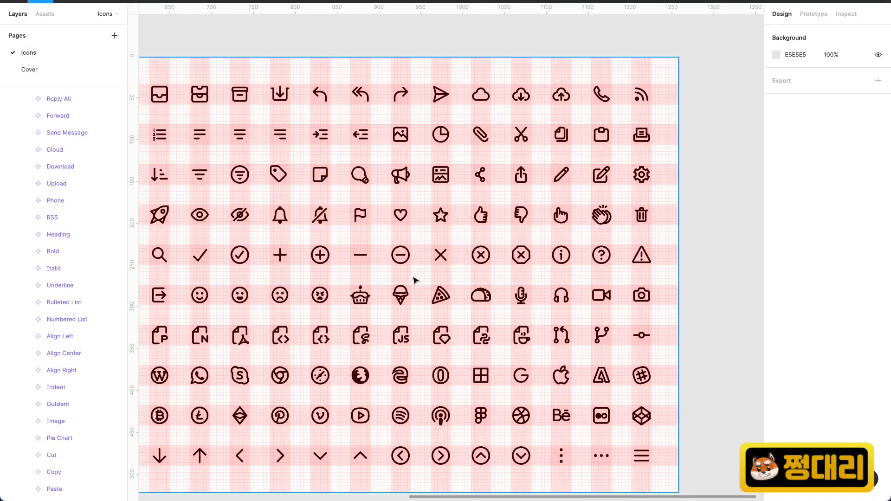
pyautogui.scroll(-3, 448, 325)
pyautogui.scroll(5, 270, 252)
pyautogui.click(481, 202)
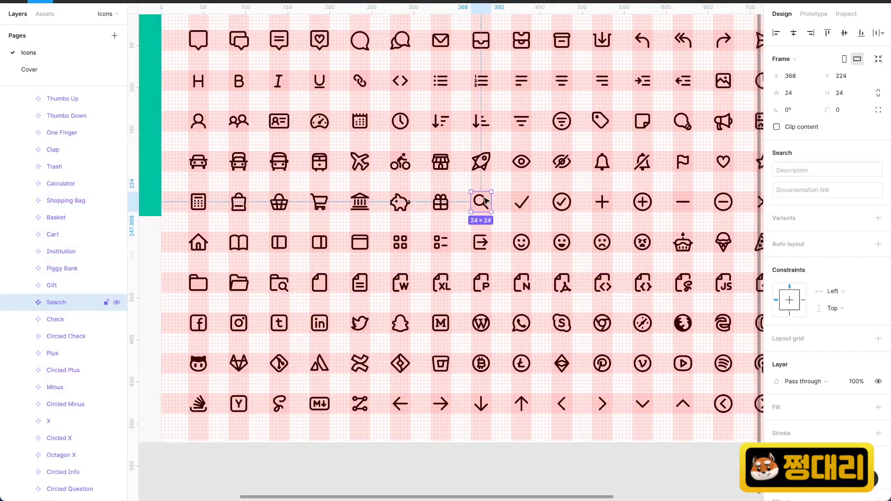
pyautogui.hotkey('ctrl', 'c')
# Paste the Search icon into the working file and place it beside filter_icon at X 515, Y -494.
pyautogui.hotkey('ctrl', 'Tab')
pyautogui.hotkey('ctrl', 'v')
pyautogui.scroll(2, 423, 254)
pyautogui.moveTo(429, 273); pyautogui.dragTo(354, 105)
pyautogui.scroll(6, 328, 114)
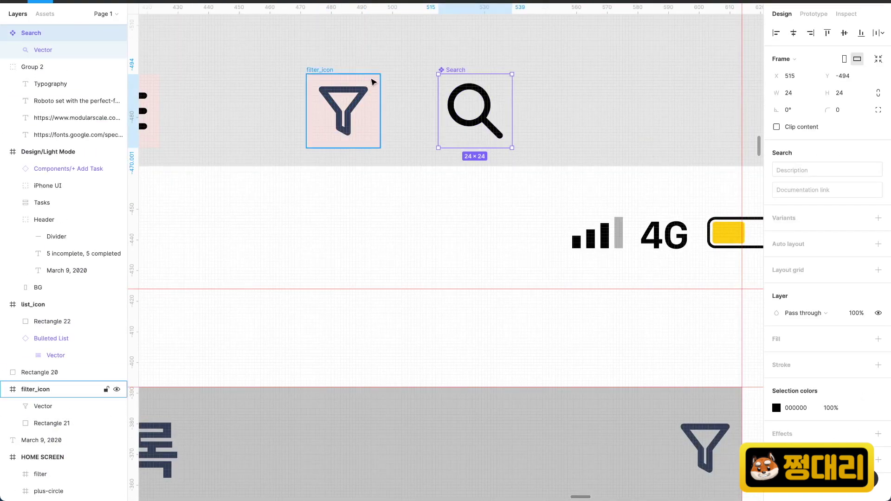
# Give the Search icon frame a light pink FFE1E1 fill to match the filter_icon background.
pyautogui.click(863, 408)
pyautogui.click(320, 70)
pyautogui.click(794, 334)
pyautogui.click(475, 111)
pyautogui.click(797, 358)
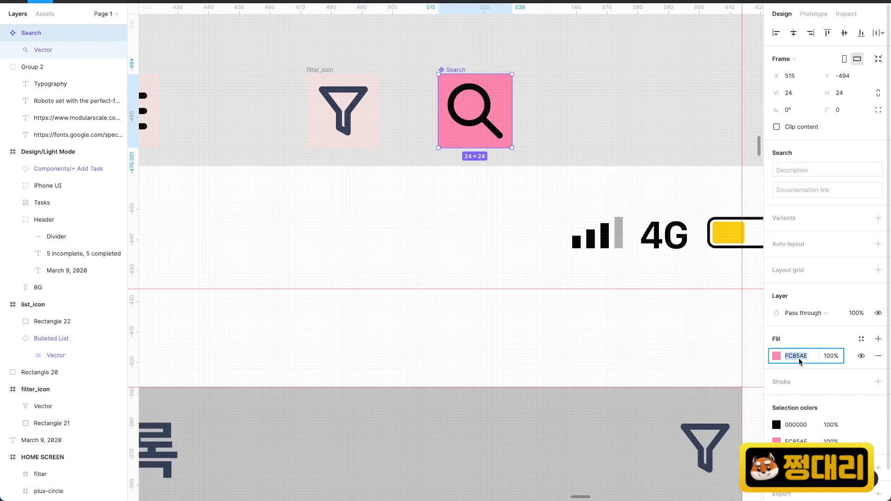
pyautogui.hotkey('ctrl', 'v')
pyautogui.scroll(3, 401, 100)
pyautogui.click(534, 112)
# Add guides along the filter glyph's left and top edges and 3 px inside all sides of the Search frame.
pyautogui.moveTo(133, 114); pyautogui.dragTo(481, 130)
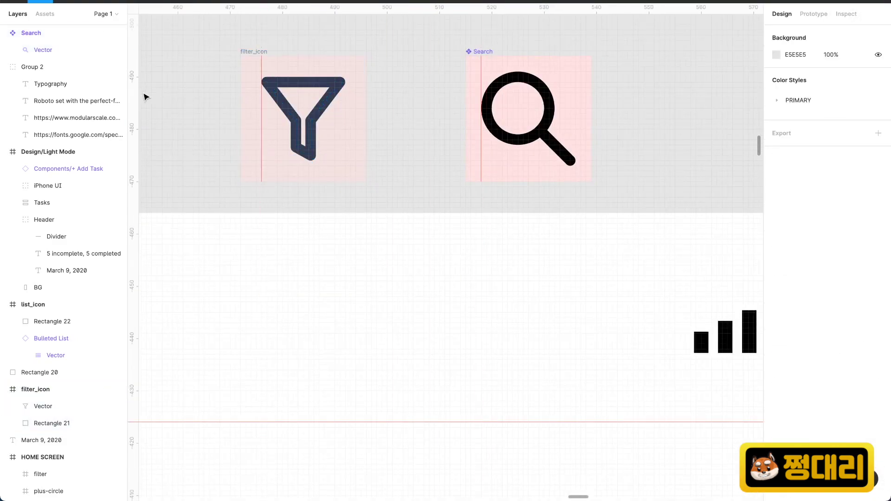
pyautogui.scroll(5, 308, 87)
pyautogui.hscroll(5, 441, 119)
pyautogui.scroll(-6, 442, 119)
pyautogui.scroll(2, 219, 184)
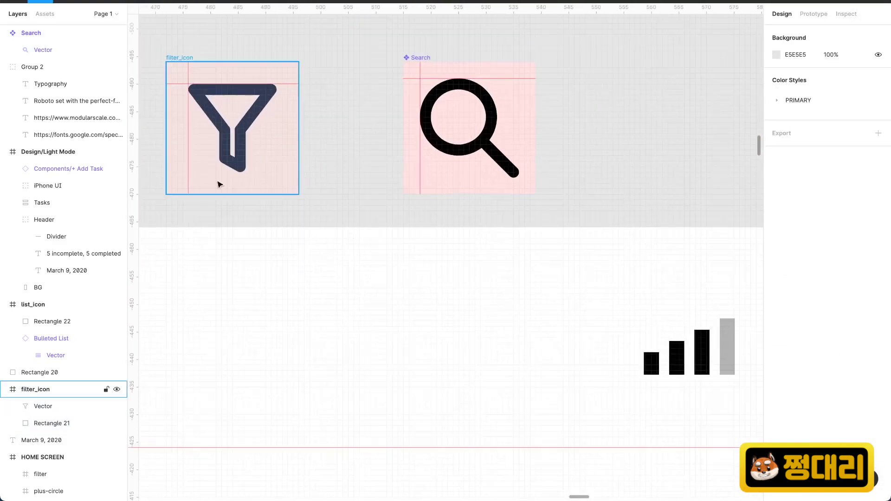
pyautogui.moveTo(524, 156); pyautogui.dragTo(519, 155)
pyautogui.scroll(4, 470, 139)
pyautogui.click(403, 213)
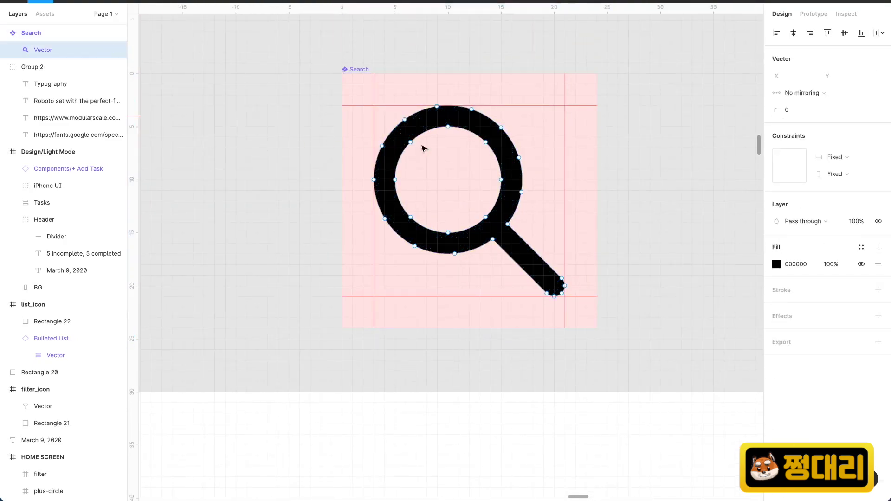
# Shrink the Search glyph from its opposite corners to about 16 × 16 and shift its guides to 4 px inside the frame.
pyautogui.moveTo(374, 106); pyautogui.dragTo(385, 116)
pyautogui.scroll(1, 385, 116)
pyautogui.moveTo(571, 305); pyautogui.dragTo(561, 294)
pyautogui.scroll(-3, 622, 296)
pyautogui.click(516, 301)
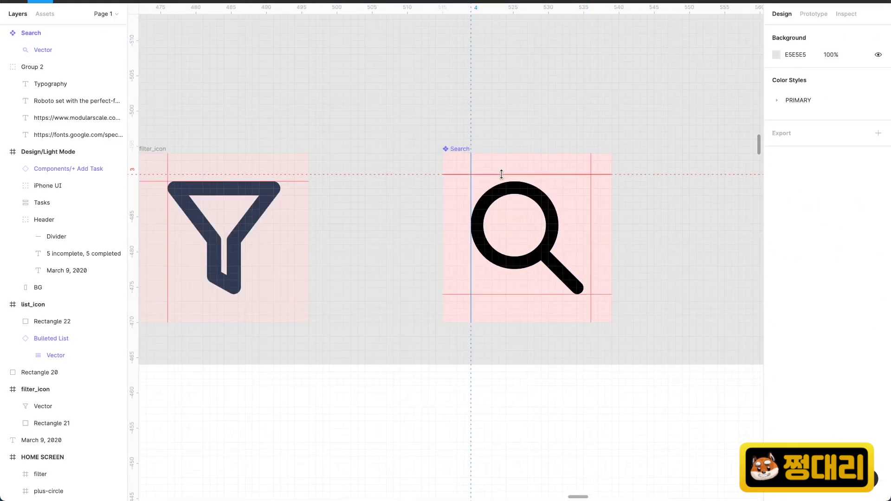
# Compare the filter glyph's size and spacing with the resized Search glyph.
pyautogui.hscroll(-5, 522, 271)
pyautogui.hscroll(-5, 235, 243)
pyautogui.click(235, 243)
pyautogui.hscroll(6, 388, 198)
pyautogui.click(388, 199)
pyautogui.hscroll(5, 344, 200)
pyautogui.scroll(4, 345, 200)
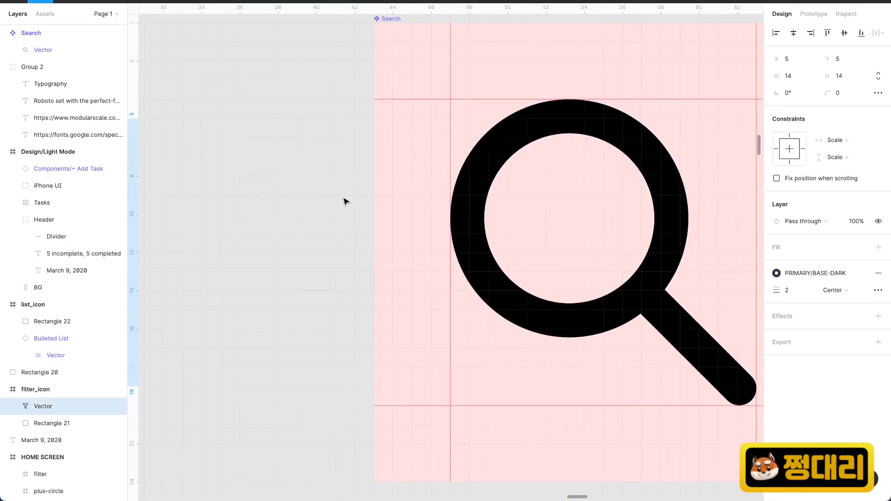
pyautogui.doubleClick(468, 251)
pyautogui.scroll(-5, 416, 316)
# Copy the Search icon into the Color frame's Icons section and place it beside the filter icon at X 167, Y 586.
pyautogui.click(536, 312)
pyautogui.scroll(-10, 304, 221)
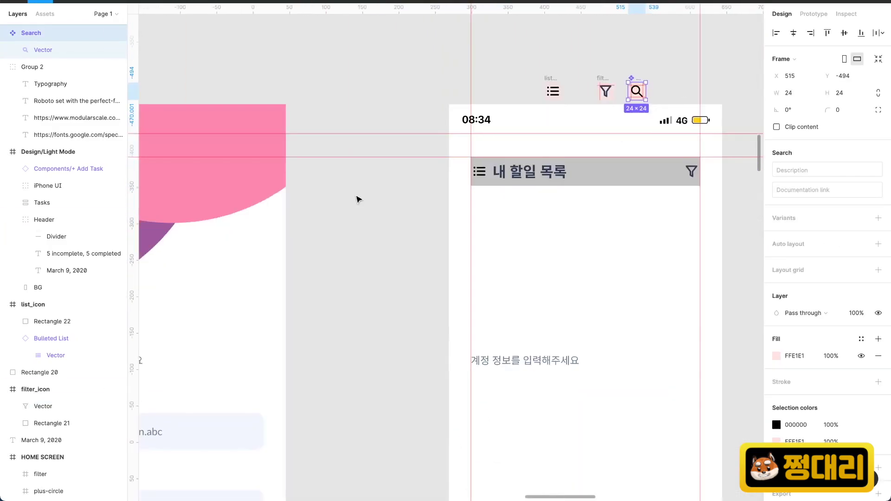
pyautogui.click(232, 195)
pyautogui.scroll(8, 232, 195)
pyautogui.press('super+v')
pyautogui.scroll(-2, 459, 246)
pyautogui.moveTo(457, 253); pyautogui.dragTo(264, 134)
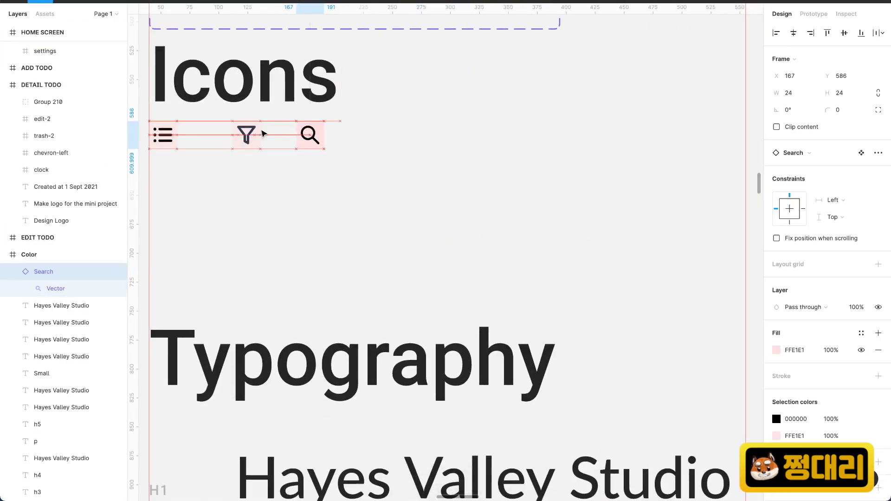
# Replace the loose filter glyph and rectangle in the Icons section with a copy of the filter_icon frame.
pyautogui.click(234, 124)
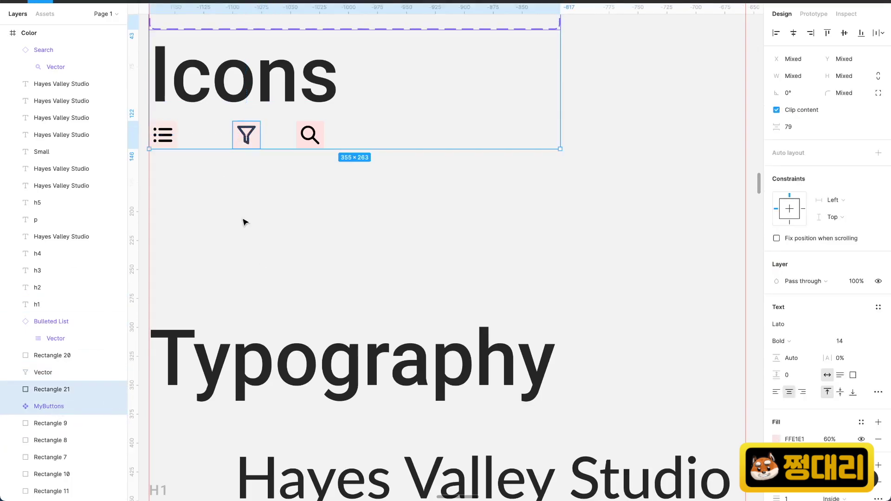
pyautogui.click(13, 322)
pyautogui.click(42, 356)
pyautogui.scroll(-5, 186, 208)
pyautogui.scroll(4, 261, 159)
pyautogui.click(748, 99)
pyautogui.scroll(-5, 411, 301)
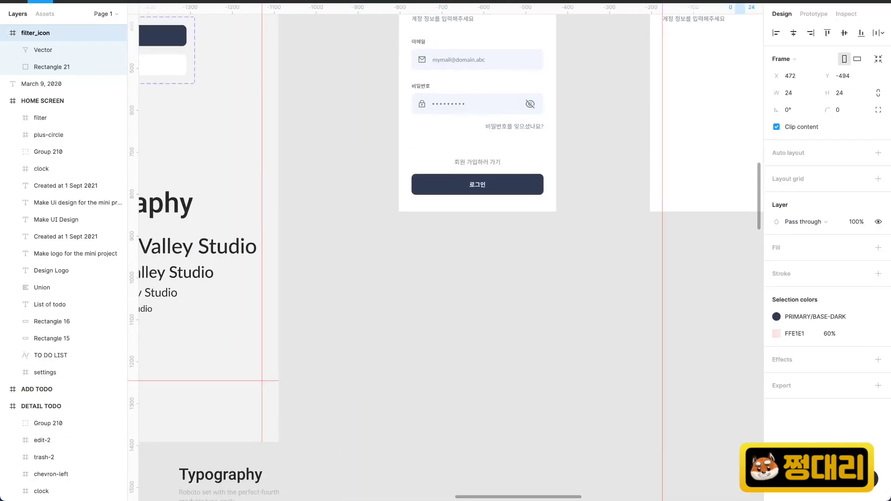
pyautogui.hscroll(-20, 672, 271)
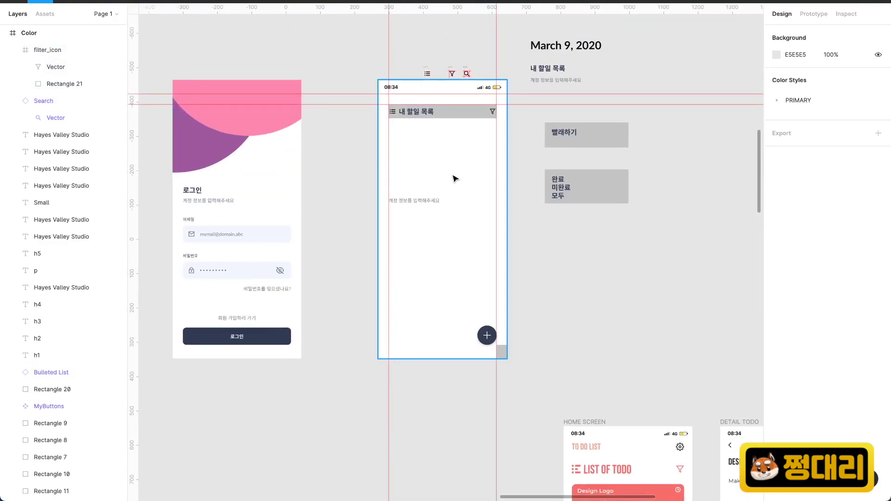
# Switch to the Figma Community and look through the Kanban Board and ToDo files for task card references.
pyautogui.scroll(-10, 477, 218)
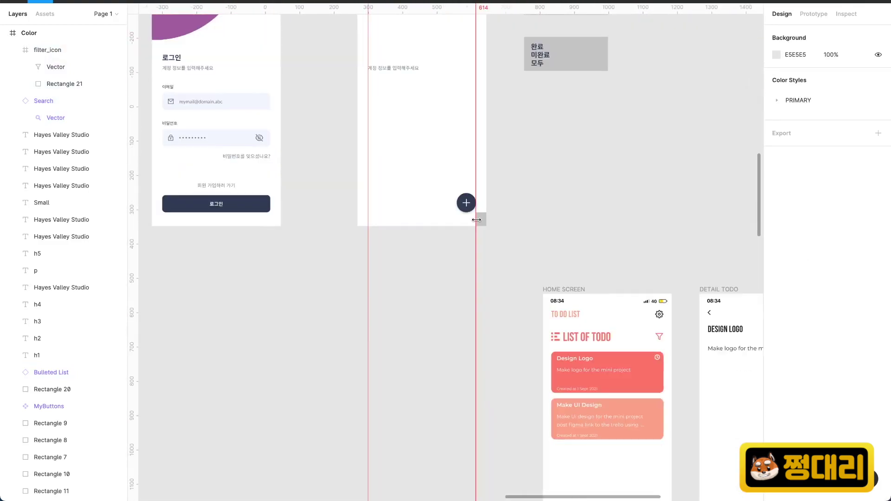
pyautogui.scroll(4, 591, 189)
pyautogui.doubleClick(557, 182)
pyautogui.click(629, 131)
pyautogui.scroll(10, 617, 137)
pyautogui.hscroll(5, 501, 235)
pyautogui.scroll(-10, 502, 235)
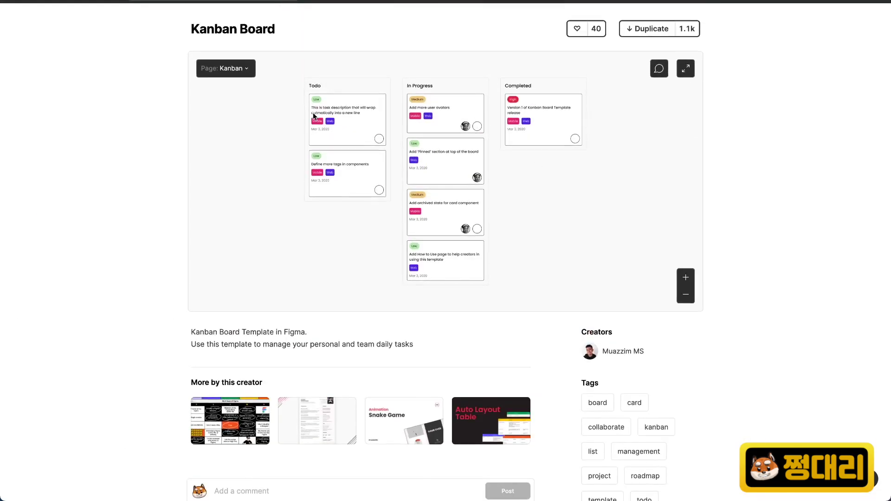
pyautogui.scroll(-10, 483, 220)
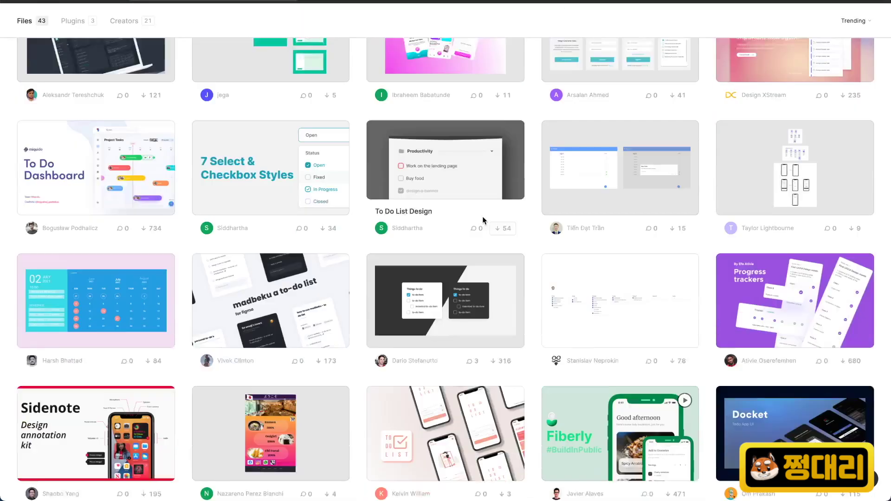
pyautogui.scroll(-7, 483, 220)
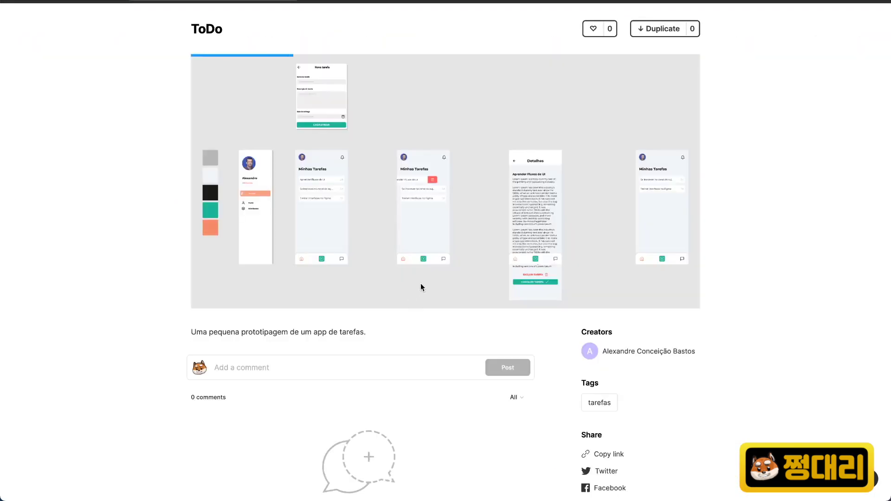
pyautogui.click(236, 293)
pyautogui.click(236, 293)
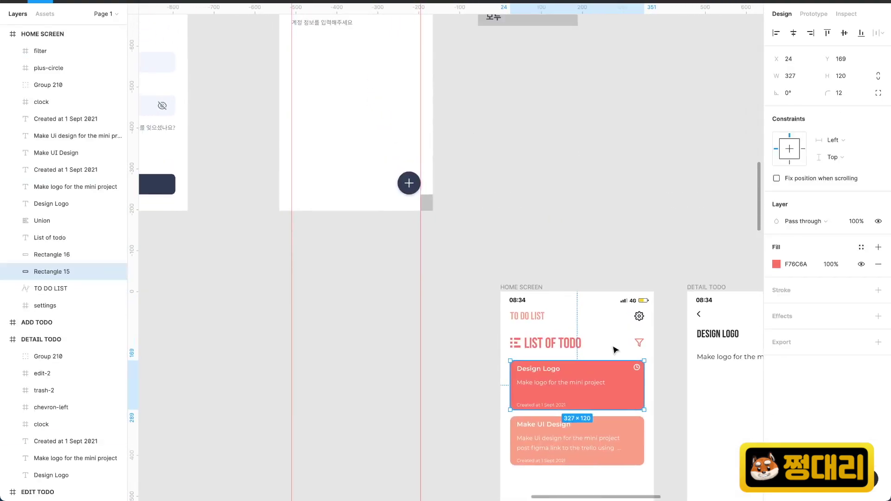
# Set the 빨래하기 title on the purple task card to the Bold weight.
pyautogui.scroll(2, 615, 349)
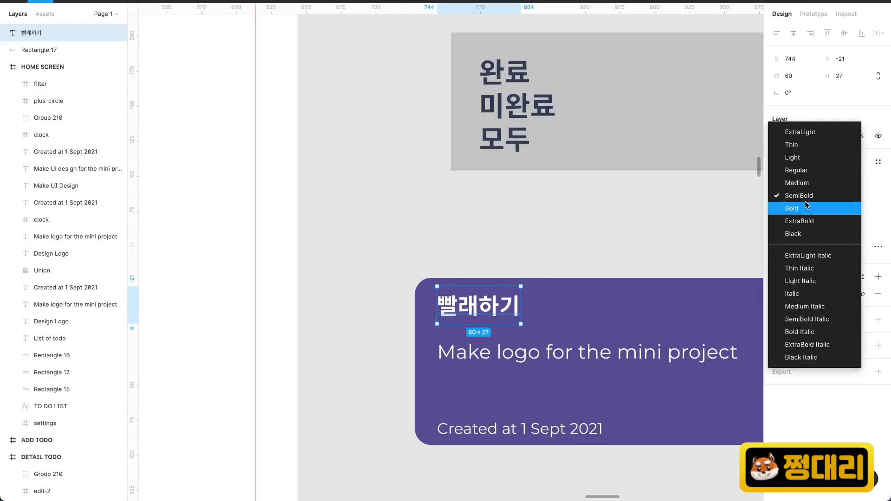
pyautogui.click(805, 202)
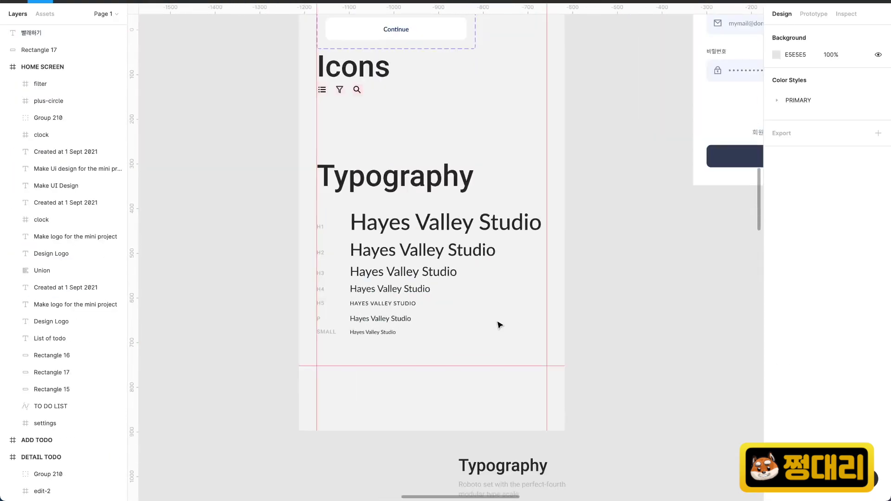
# Clear the Hayes Valley Studio samples from the Typography section and place a copy of the 로그인 title beside the H1 label.
pyautogui.click(491, 261)
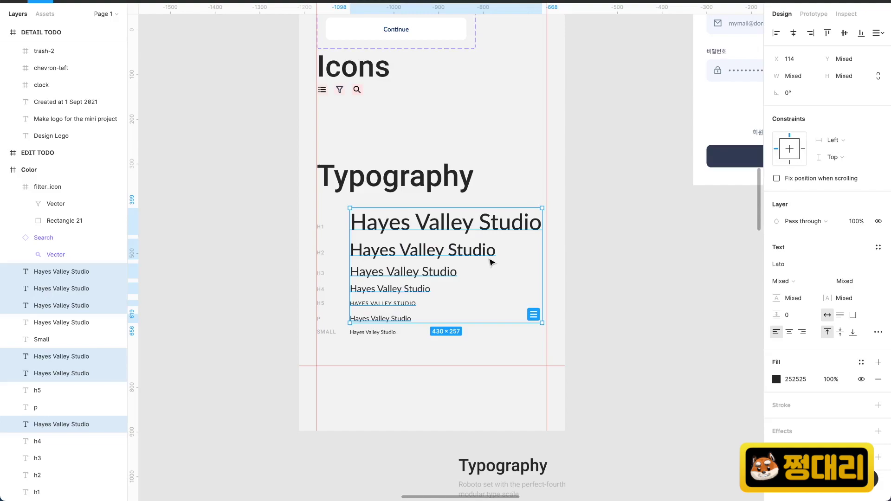
pyautogui.press('Delete')
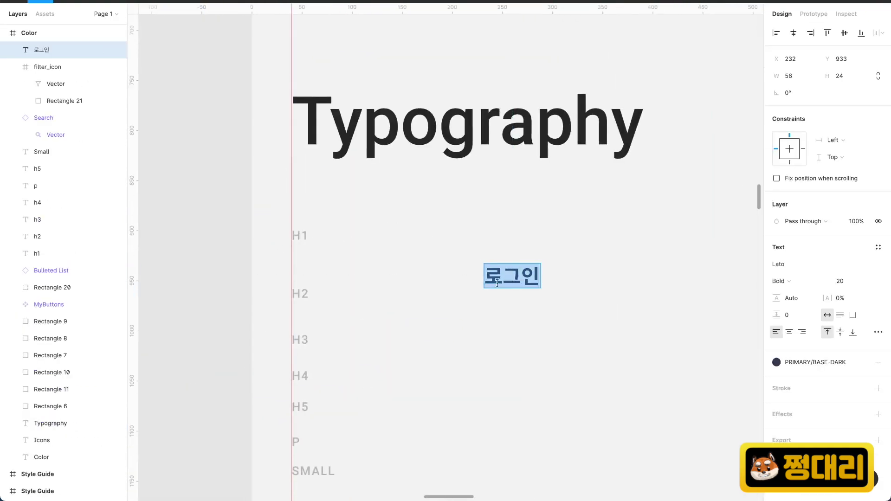
pyautogui.moveTo(513, 273); pyautogui.dragTo(368, 237)
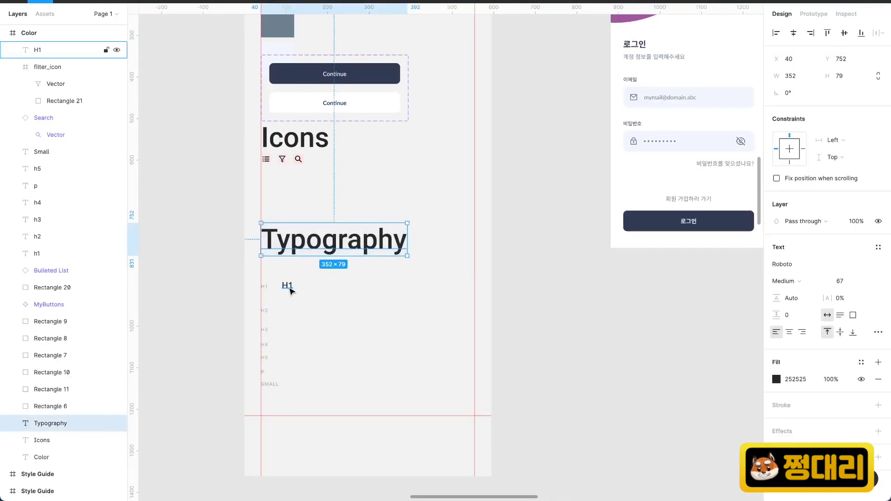
# Fill the Typography section with Lato samples reading Typography at sizes 32, 20, 14 and 12, plus a gray sample.
pyautogui.doubleClick(287, 285)
pyautogui.scroll(5, 292, 279)
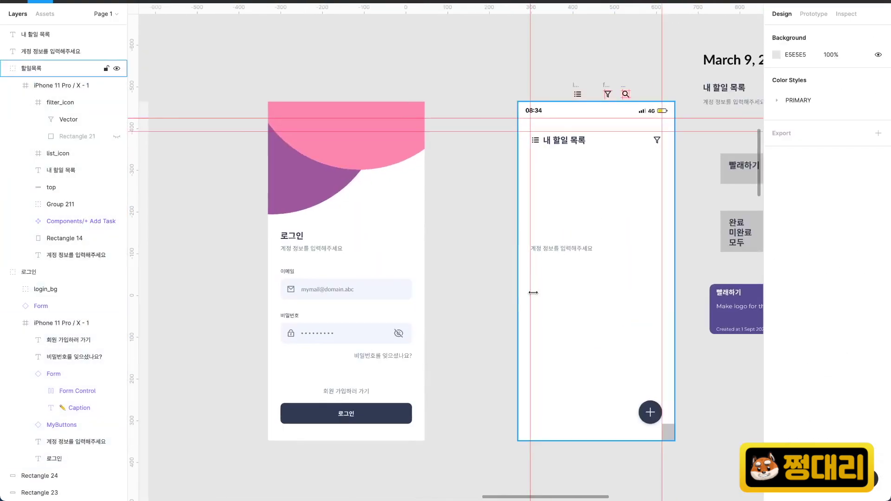
pyautogui.write('계정 정보를 입력해주세요')
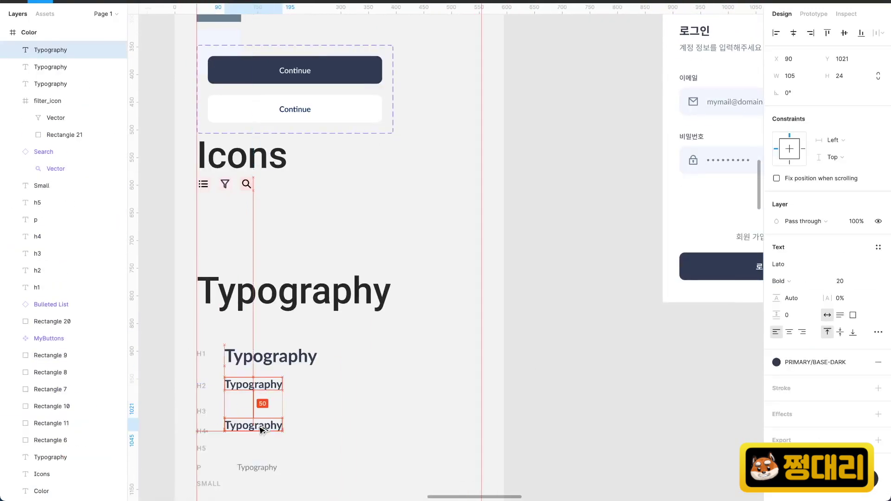
pyautogui.click(812, 261)
pyautogui.click(563, 413)
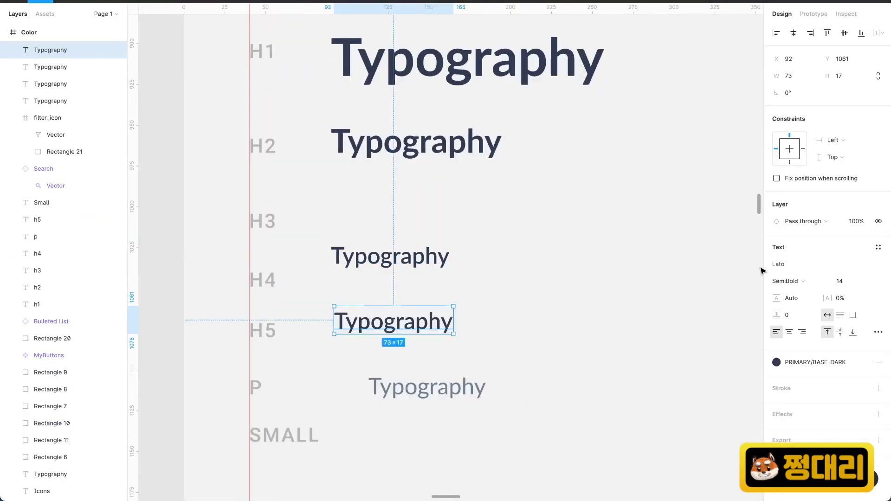
pyautogui.click(857, 288)
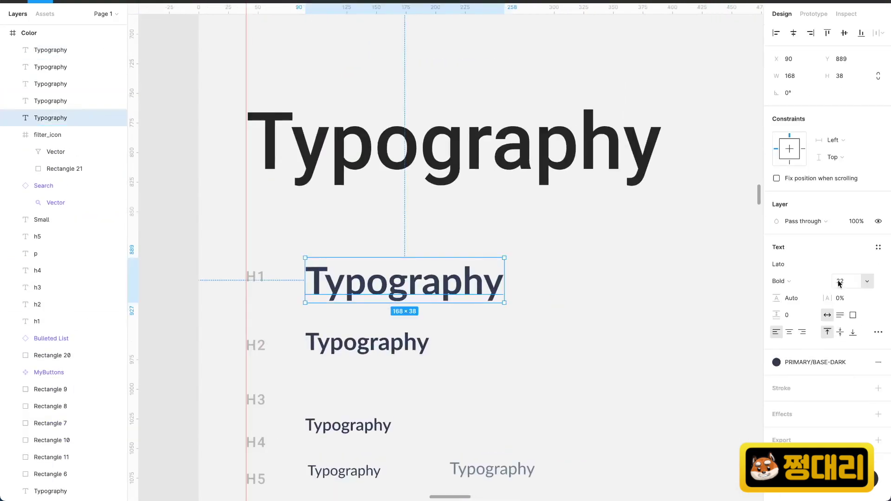
# Create a text style named H1 from the Bold 32 Typography sample.
pyautogui.click(879, 247)
pyautogui.click(875, 267)
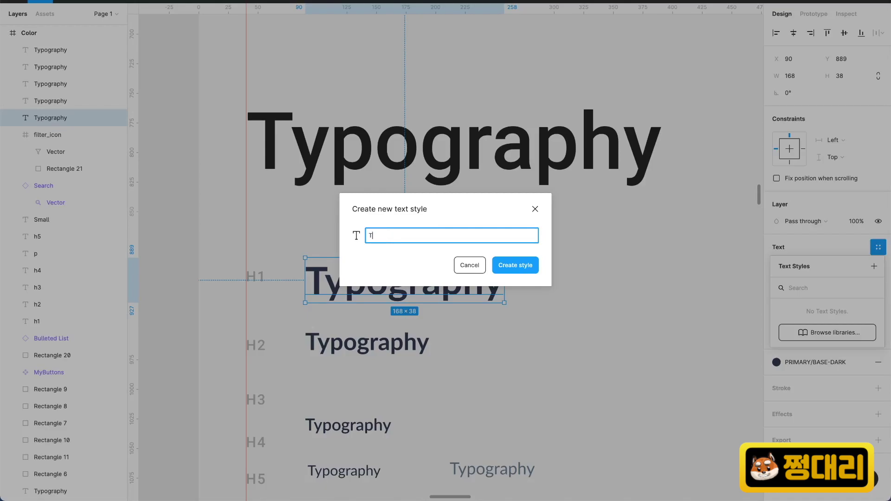
pyautogui.click(516, 265)
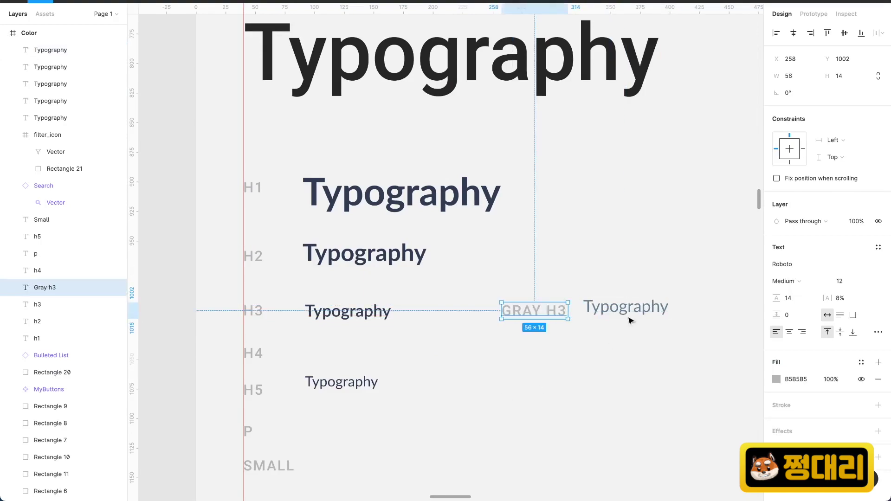
# Create a text style named H3 from the size 14 Typography sample beside the H3 label.
pyautogui.click(878, 247)
pyautogui.click(875, 267)
pyautogui.write('H3')
pyautogui.press('Return')
# Create a text style named GRAY_H3 from the GRAY H3 label.
pyautogui.click(556, 309)
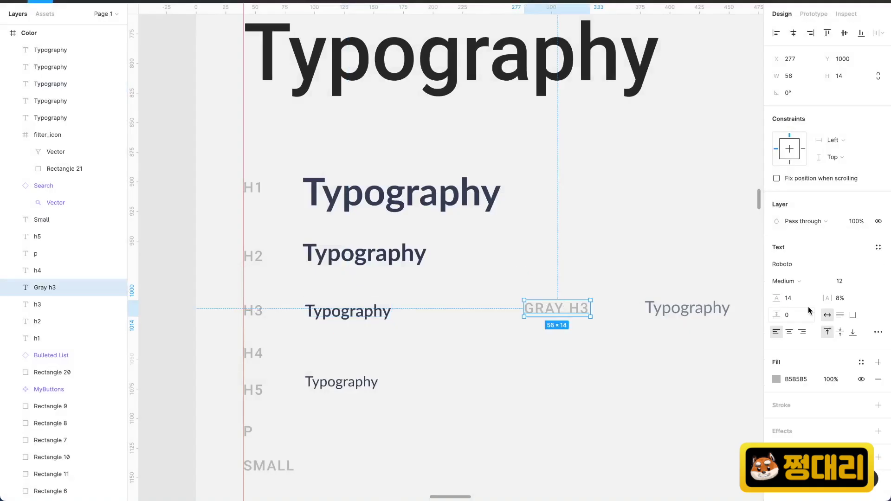
pyautogui.click(879, 247)
pyautogui.click(875, 267)
pyautogui.write('GrAY_H3')
pyautogui.press('Return')
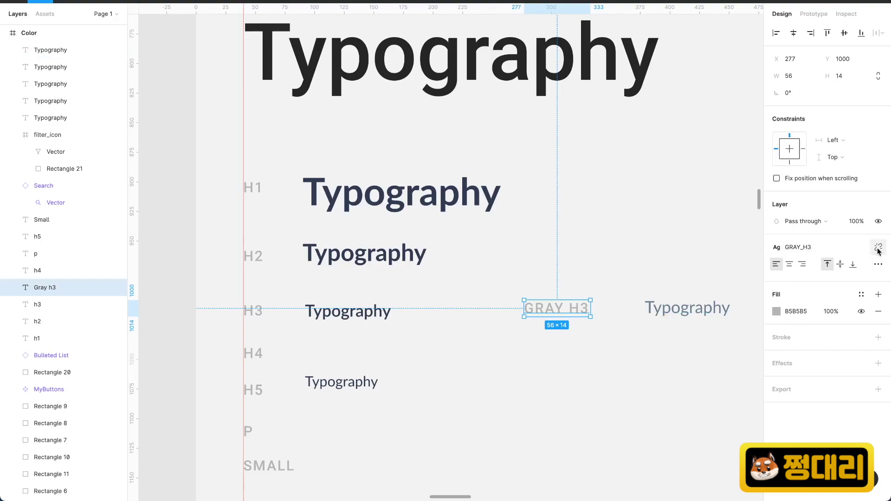
# Delete the GRAY_H3 text style made from the label and create GRAY_H3 again from the gray Typography sample.
pyautogui.click(688, 308)
pyautogui.click(879, 247)
pyautogui.click(873, 363)
pyautogui.click(873, 362)
pyautogui.click(858, 267)
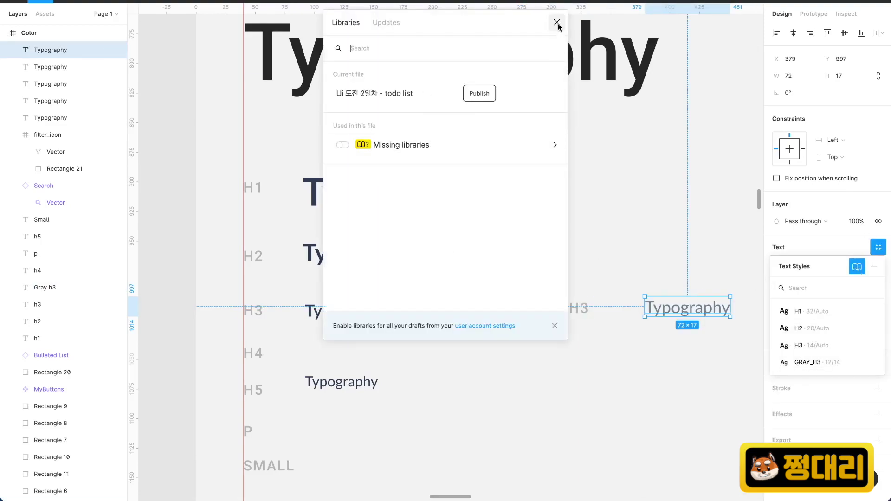
pyautogui.click(557, 23)
pyautogui.rightClick(836, 363)
pyautogui.click(857, 385)
pyautogui.click(875, 266)
pyautogui.write('GRAY_H3')
pyautogui.press('Return')
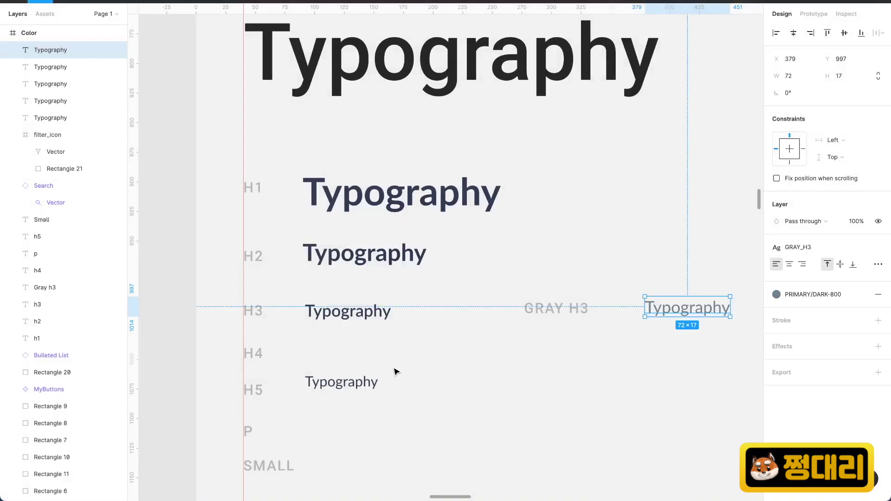
# Move the smallest Typography sample beside the H4 label and create a text style named H4 from it.
pyautogui.moveTo(353, 384); pyautogui.dragTo(353, 353)
pyautogui.scroll(-2, 354, 354)
pyautogui.click(877, 247)
pyautogui.click(875, 267)
pyautogui.write('H4')
pyautogui.press('Return')
pyautogui.scroll(-3, 490, 328)
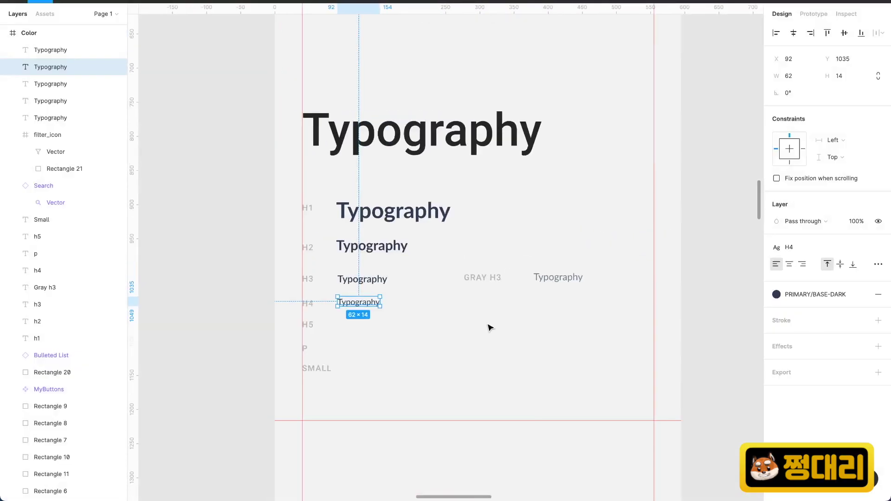
# Try the H1 text style on the 내 할일 목록 title of the to-do list screen.
pyautogui.scroll(-3, 490, 328)
pyautogui.scroll(-3, 478, 328)
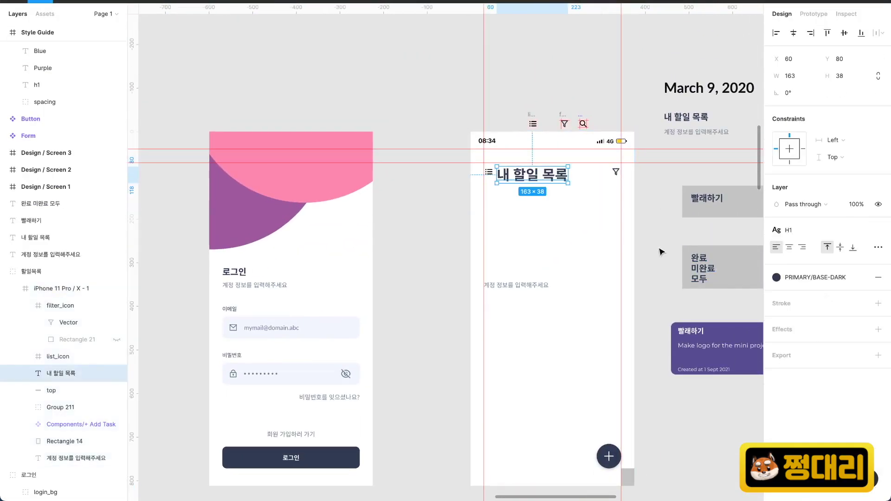
pyautogui.click(662, 252)
pyautogui.scroll(-6, 597, 283)
pyautogui.scroll(6, 524, 267)
pyautogui.scroll(-5, 451, 251)
pyautogui.scroll(4, 460, 274)
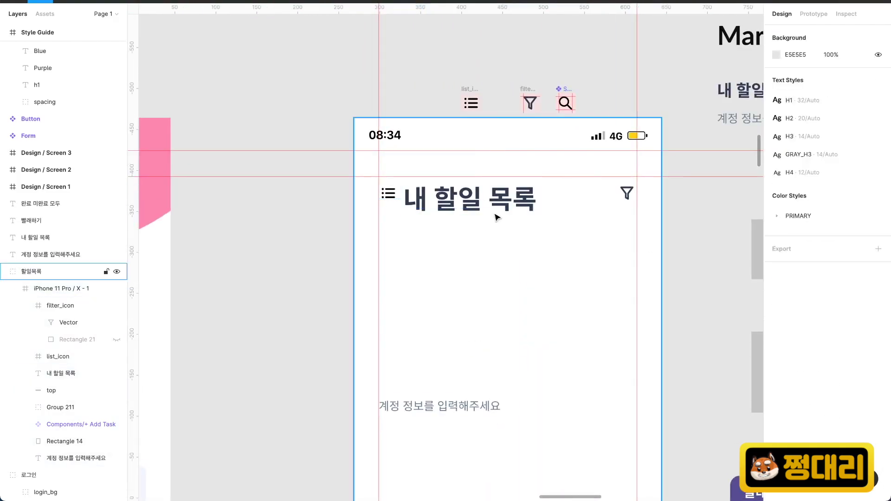
pyautogui.click(497, 215)
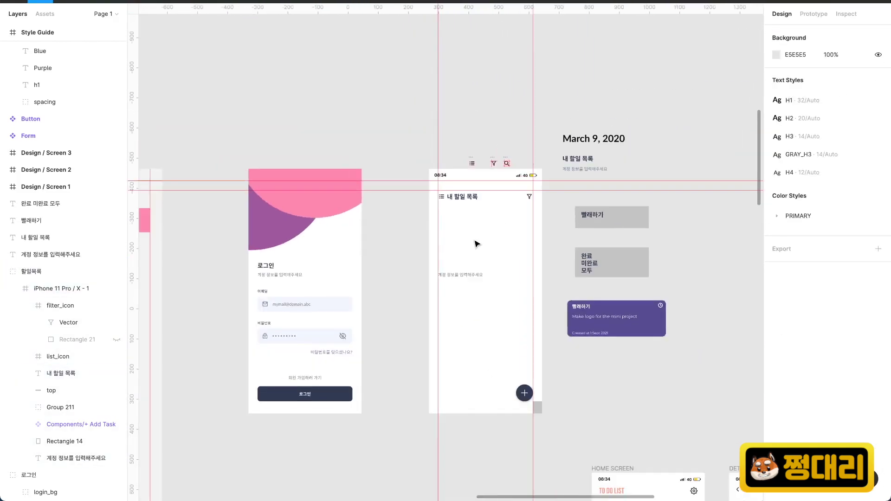
# Open the H3 text style of the H3 Typography sample to view its settings.
pyautogui.scroll(-3, 493, 227)
pyautogui.click(493, 226)
pyautogui.click(559, 250)
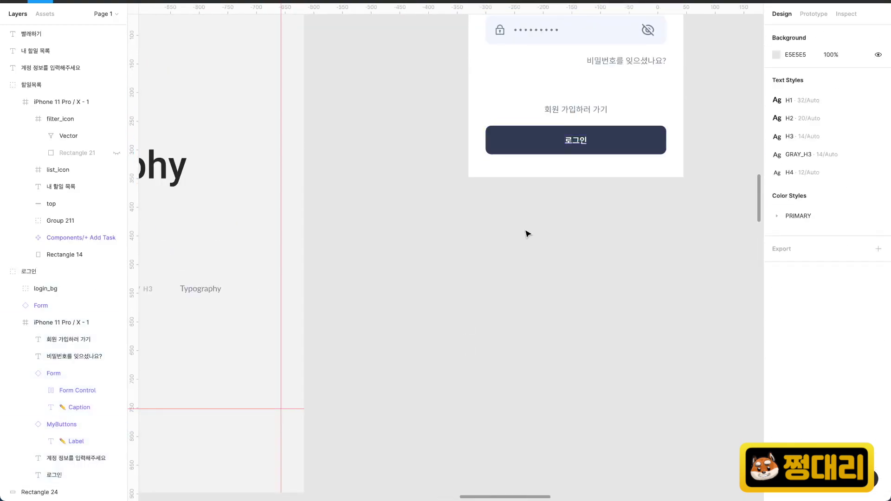
pyautogui.click(435, 246)
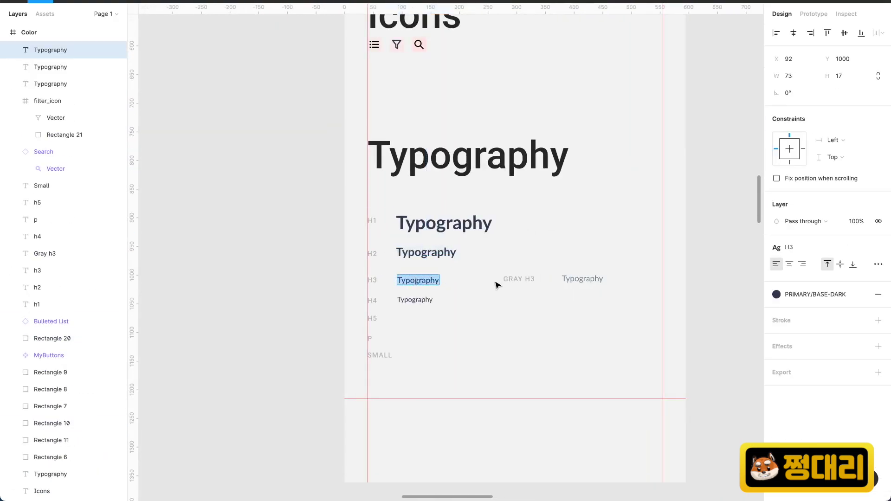
pyautogui.click(827, 248)
pyautogui.click(875, 346)
pyautogui.click(672, 267)
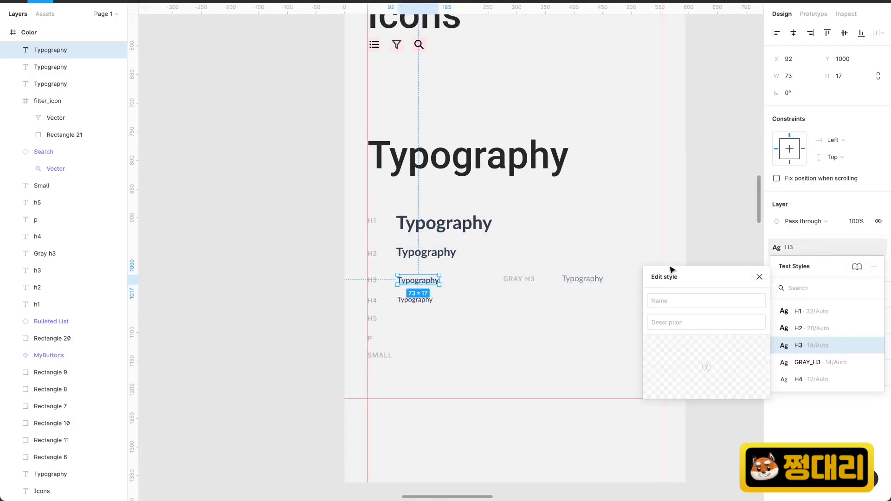
# Duplicate the H3 Typography sample below the gray one and copy the GRAY H3 label beside it, renamed WHITE H3.
pyautogui.scroll(5, 534, 298)
pyautogui.moveTo(299, 265); pyautogui.dragTo(643, 305)
pyautogui.click(500, 259)
pyautogui.scroll(-5, 514, 286)
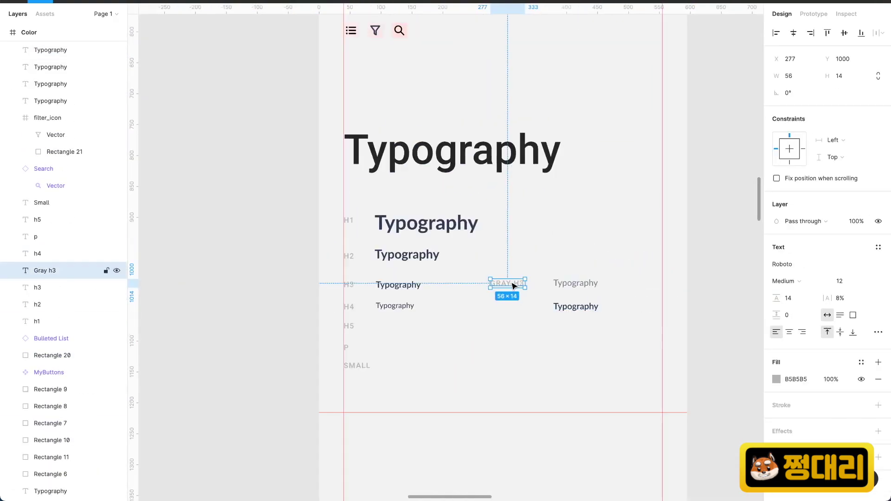
pyautogui.press('BackSpace')
pyautogui.write('TE')
pyautogui.scroll(4, 551, 321)
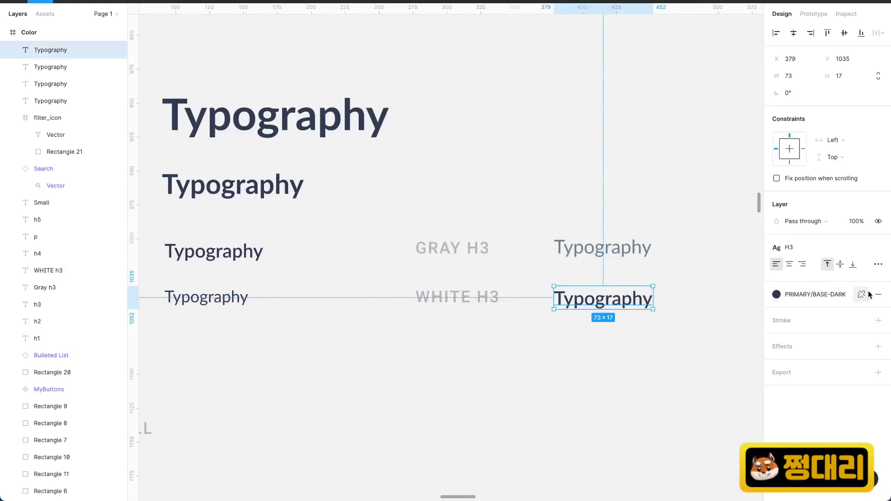
# Detach the color style from the Typography sample beside WHITE H3 and fill the text white.
pyautogui.click(862, 295)
pyautogui.click(776, 294)
pyautogui.press('Escape')
pyautogui.scroll(-8, 627, 313)
# Move the MyButtons component set down so it no longer covers the pale gray swatch.
pyautogui.click(522, 166)
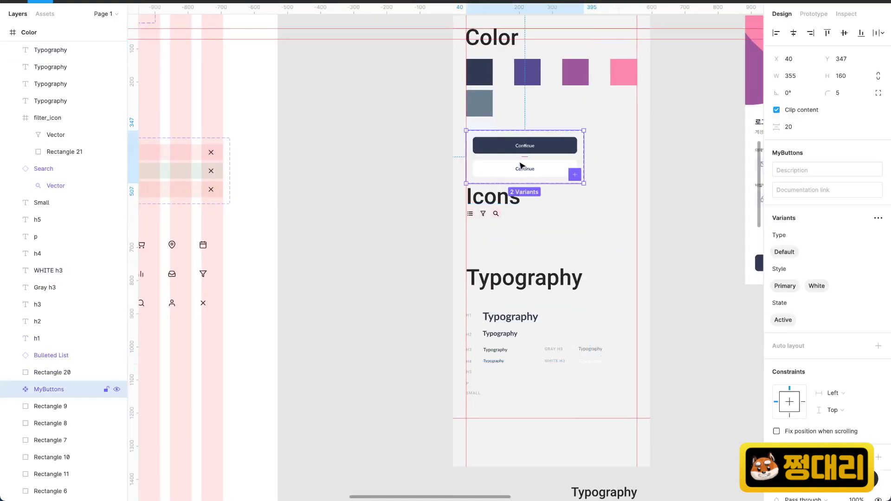
pyautogui.scroll(6, 501, 228)
pyautogui.moveTo(582, 219); pyautogui.dragTo(478, 204)
pyautogui.scroll(1, 500, 153)
pyautogui.moveTo(499, 110); pyautogui.dragTo(398, 160)
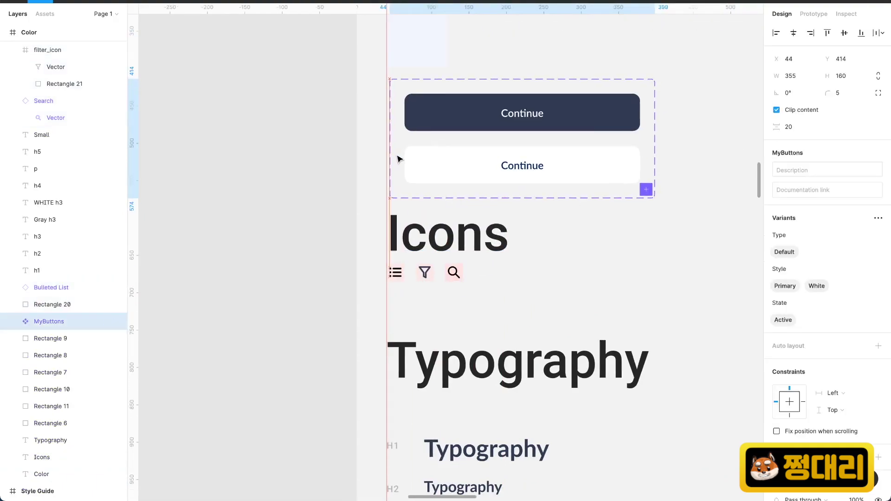
# Place an 80 × 80 copy of the slate swatch to its right and fill it white.
pyautogui.scroll(3, 432, 139)
pyautogui.click(502, 110)
pyautogui.scroll(-2, 483, 104)
pyautogui.keyDown('alt'); pyautogui.moveTo(464, 101); pyautogui.dragTo(526, 101); pyautogui.keyUp('alt')
pyautogui.click(862, 247)
pyautogui.click(874, 267)
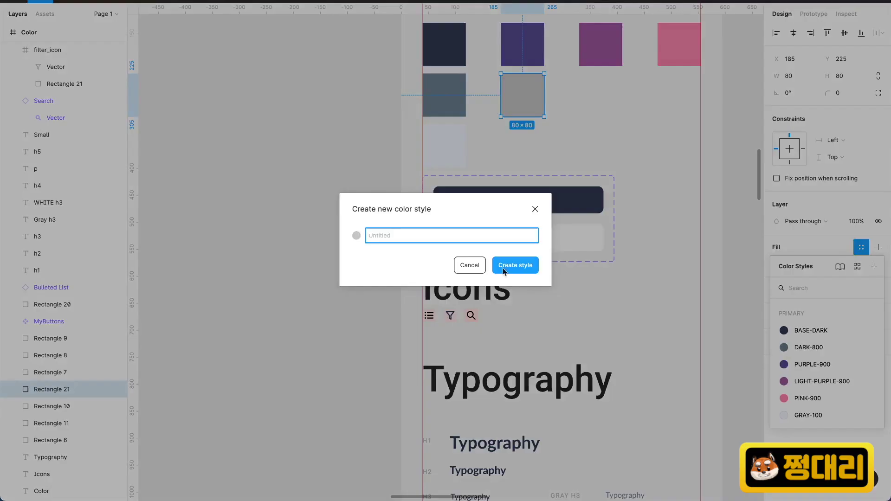
pyautogui.click(470, 265)
pyautogui.press('Escape')
pyautogui.click(777, 264)
pyautogui.moveTo(655, 260); pyautogui.dragTo(637, 237)
# Create a color style named WHITE from the white swatch.
pyautogui.click(858, 253)
pyautogui.click(861, 248)
pyautogui.click(874, 267)
pyautogui.write('WHITE')
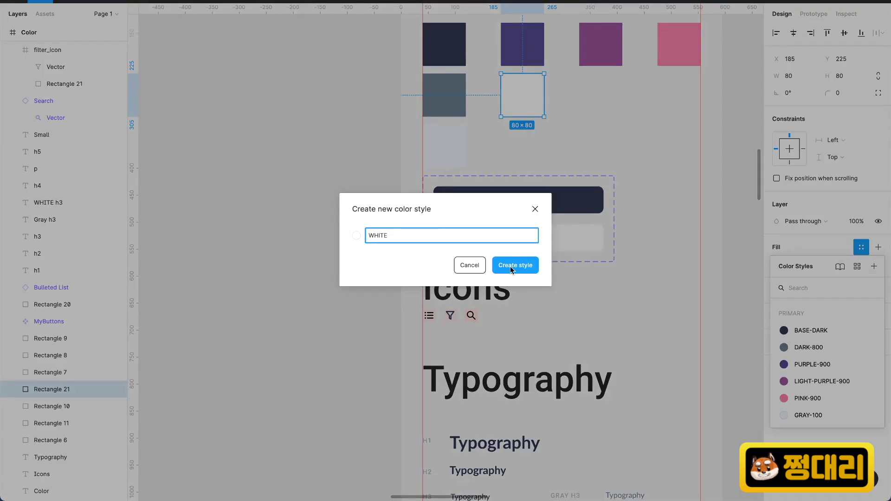
pyautogui.click(511, 265)
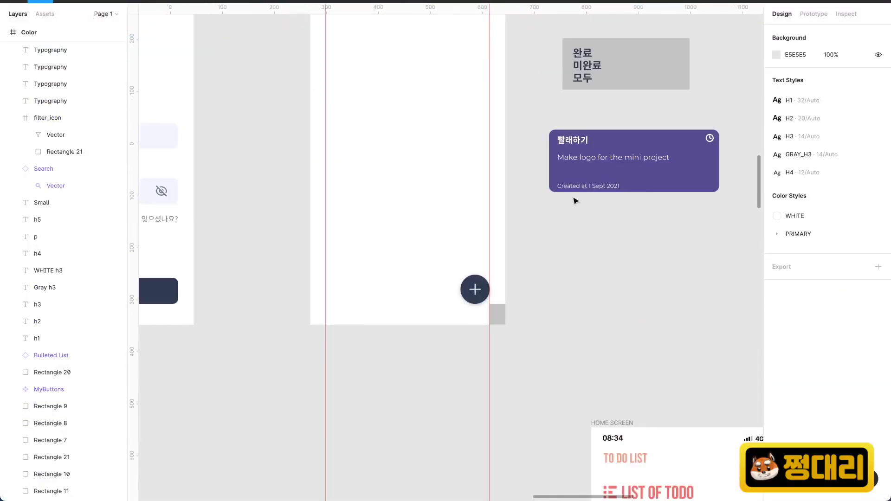
# Create a text style named WHITE_H3 from the white Typography sample beside the WHITE H3 label.
pyautogui.click(573, 139)
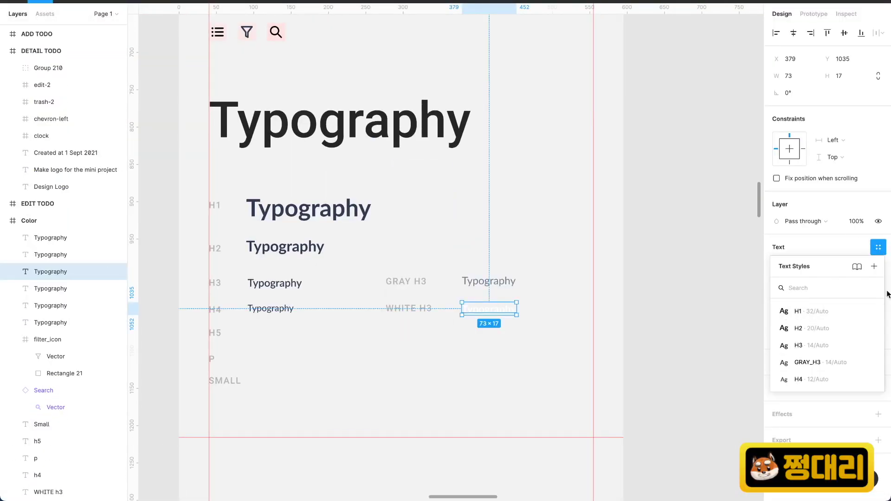
pyautogui.click(874, 266)
pyautogui.write('WHIT')
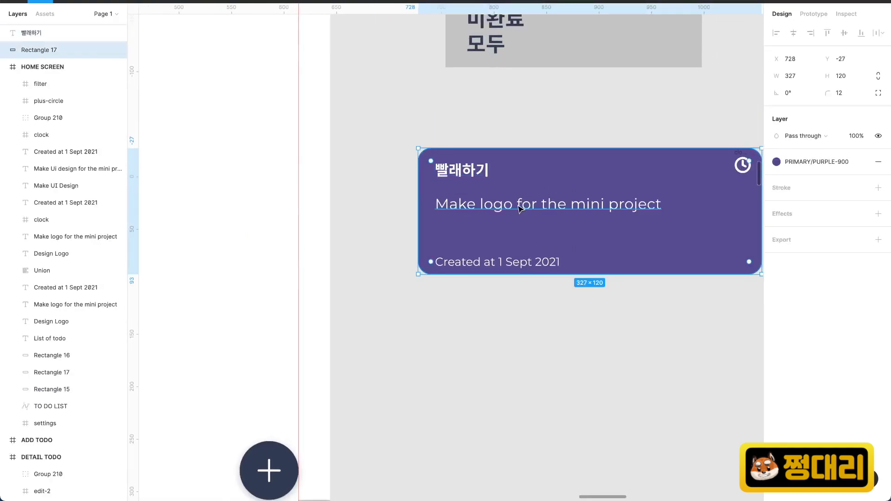
# Apply the H4 text style to the purple card's description and date, and change the date text to 3일 전에 만듦.
pyautogui.click(502, 195)
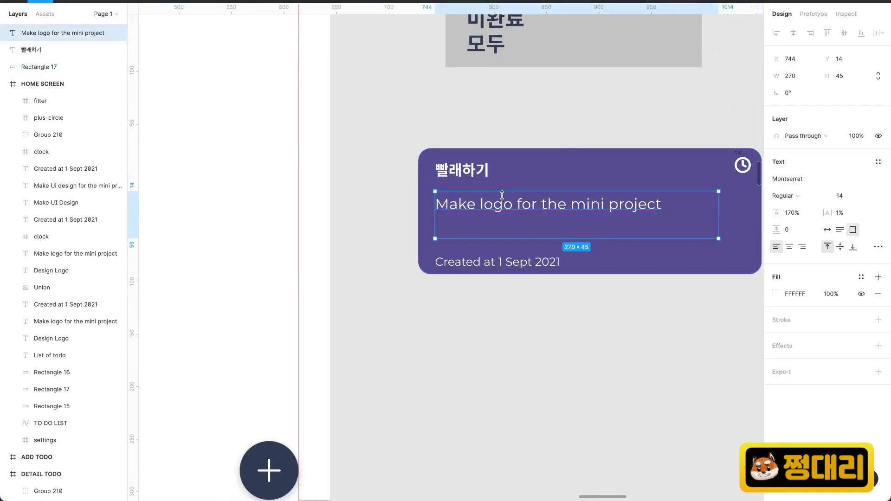
pyautogui.click(506, 262)
pyautogui.scroll(-5, 522, 324)
pyautogui.scroll(8, 553, 173)
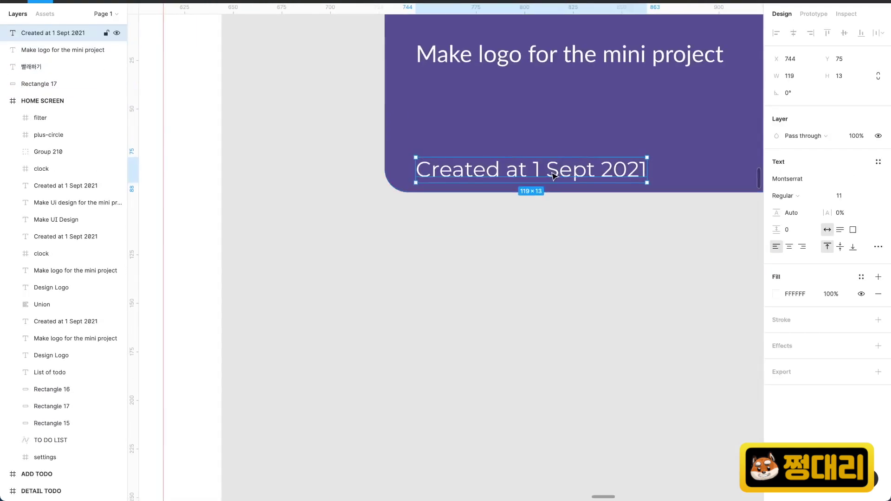
pyautogui.scroll(-5, 533, 185)
pyautogui.scroll(3, 534, 186)
pyautogui.doubleClick(494, 183)
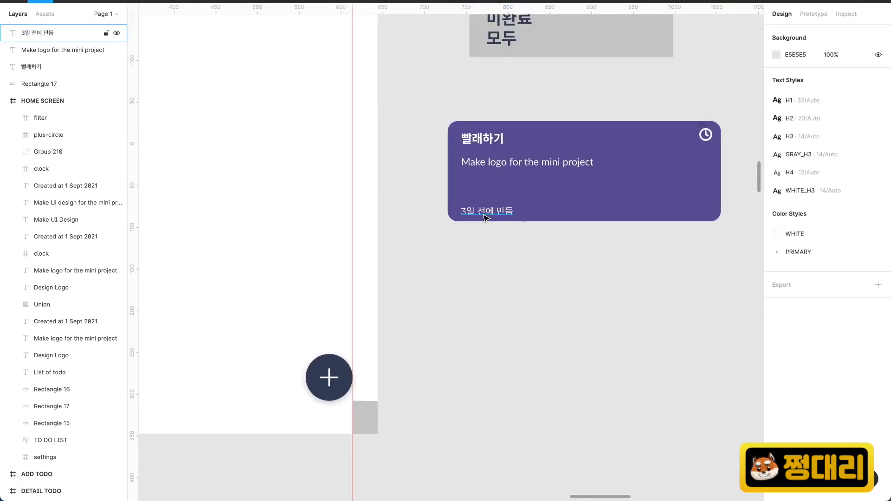
# Add a Typography sample in Lato Regular, size 10, beside the H5 label.
pyautogui.scroll(3, 486, 213)
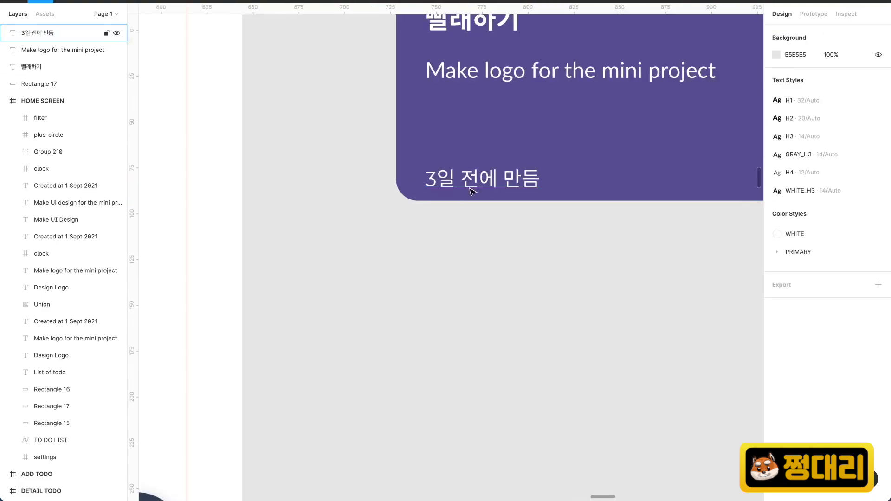
pyautogui.click(722, 295)
pyautogui.scroll(-5, 650, 300)
pyautogui.scroll(3, 352, 186)
pyautogui.moveTo(321, 230); pyautogui.dragTo(314, 266)
pyautogui.click(371, 288)
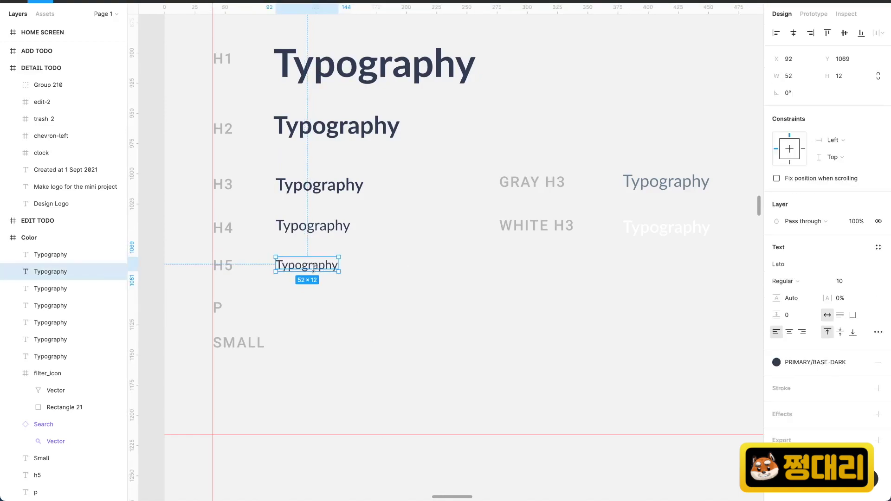
# Create a text style named H5 from the size 10 Typography sample.
pyautogui.click(878, 248)
pyautogui.click(295, 269)
pyautogui.click(878, 247)
pyautogui.click(874, 267)
pyautogui.write('ㅗ')
pyautogui.click(342, 264)
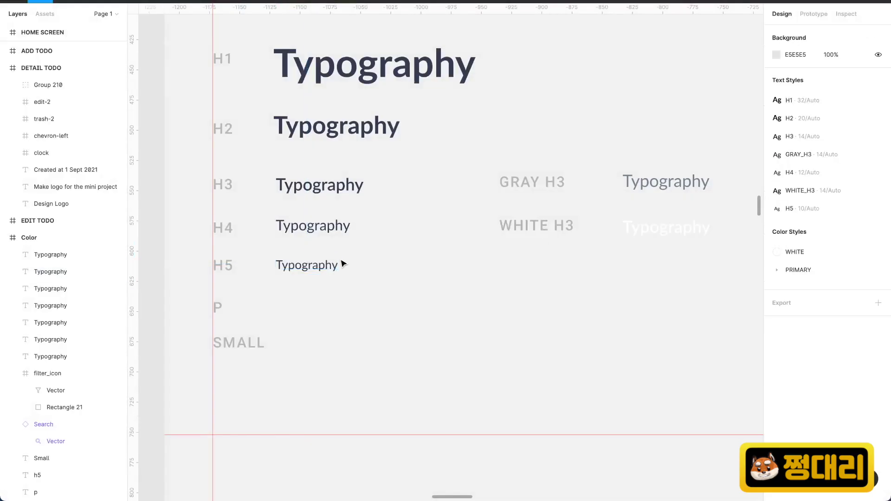
# Duplicate the WHITE H3 label below itself and rename the copy WHITE H5.
pyautogui.click(536, 221)
pyautogui.doubleClick(574, 272)
pyautogui.press('BackSpace')
pyautogui.write('5')
pyautogui.press('Escape')
# Line up the gray and white H3 labels and samples in the H3 row, and add a white H5 sample beside WHITE H5.
pyautogui.scroll(-5, 603, 282)
pyautogui.click(543, 235)
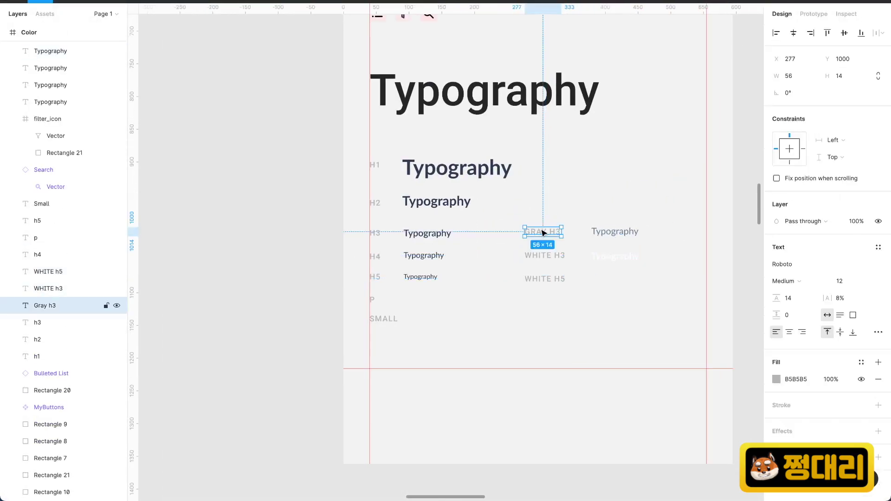
pyautogui.moveTo(544, 235); pyautogui.dragTo(504, 236)
pyautogui.moveTo(628, 239); pyautogui.dragTo(560, 241)
pyautogui.scroll(2, 547, 260)
pyautogui.click(575, 282)
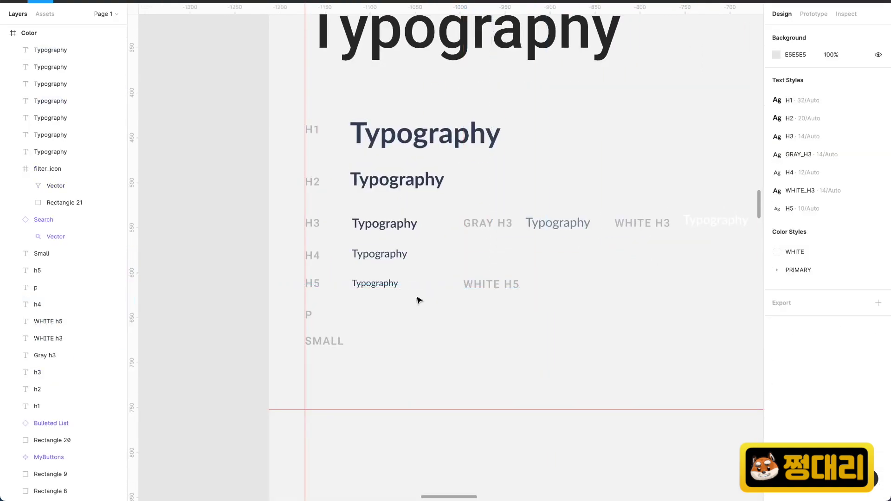
pyautogui.moveTo(383, 286); pyautogui.dragTo(562, 288)
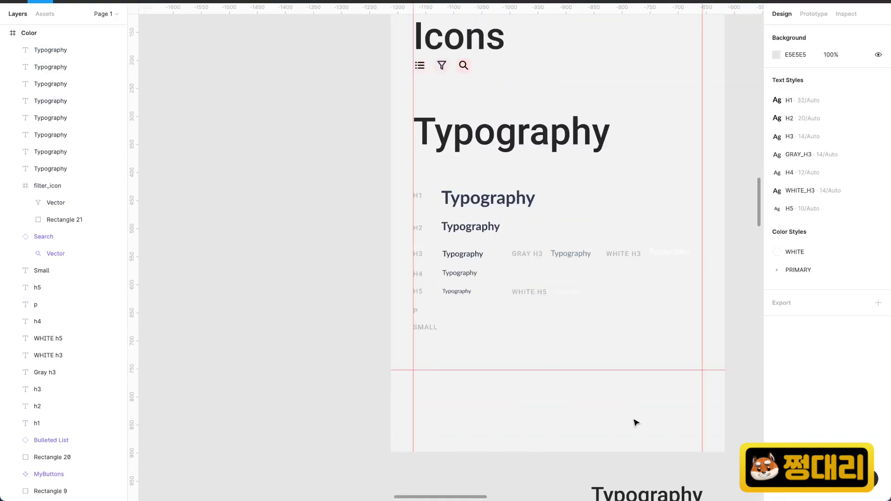
# Change the Color frame's background fill to a darker gray.
pyautogui.click(778, 54)
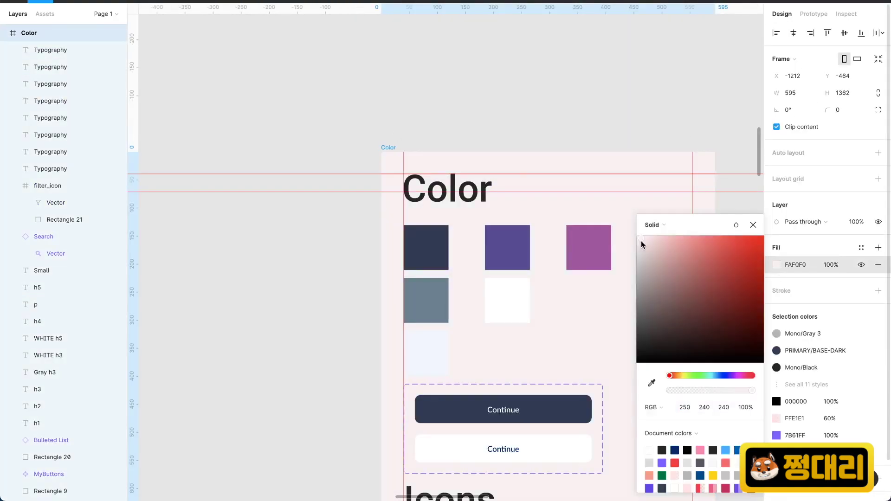
pyautogui.scroll(-10, 642, 244)
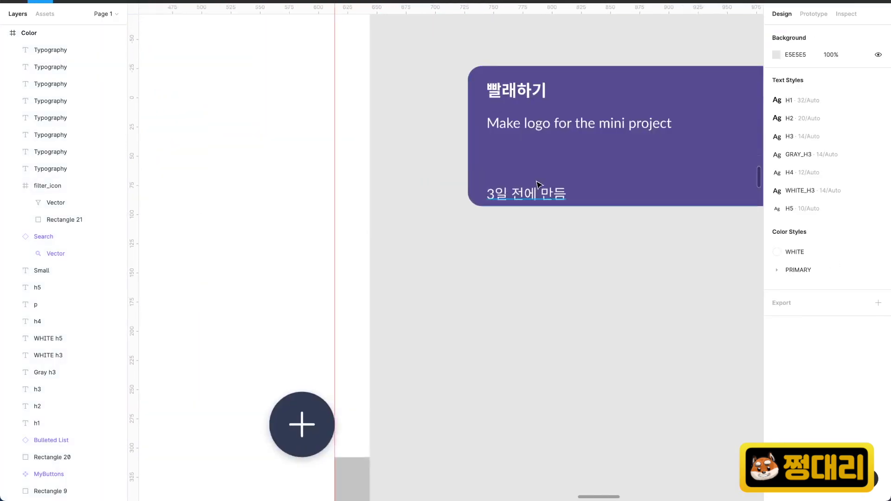
# Move the white swatch down a row and put a light purple copy of the purple swatch in its place.
pyautogui.click(538, 184)
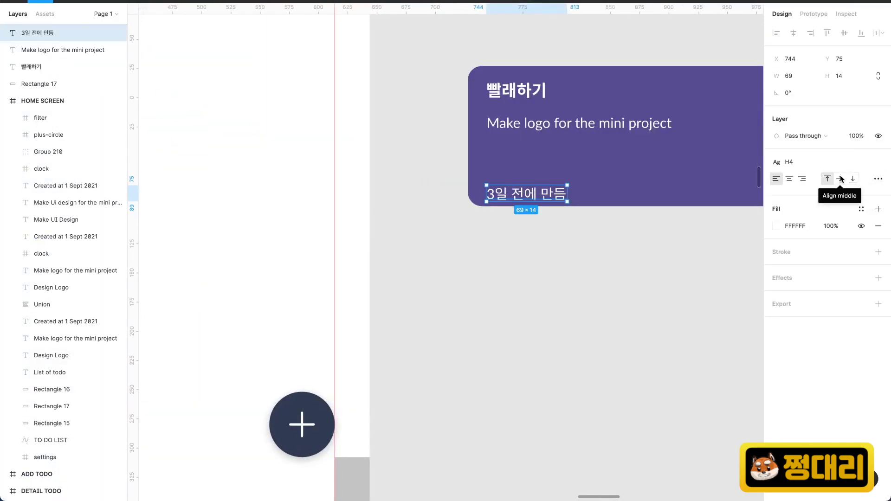
pyautogui.click(513, 207)
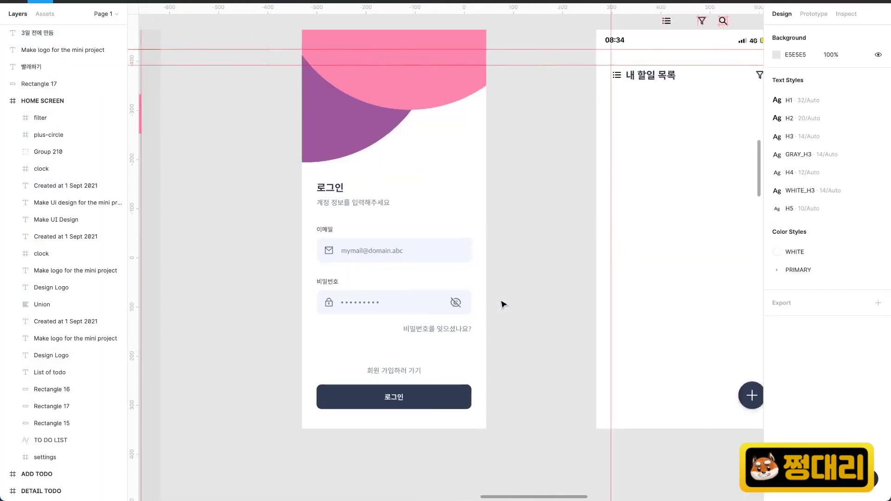
pyautogui.click(396, 210)
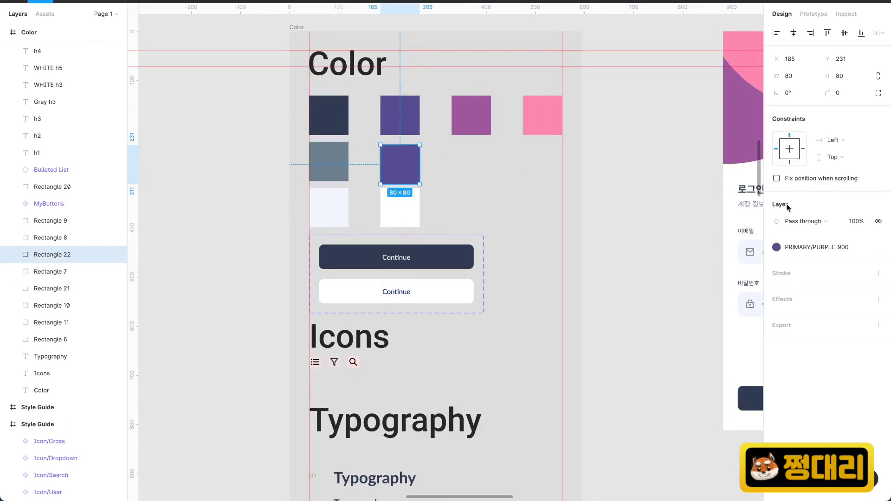
pyautogui.click(777, 247)
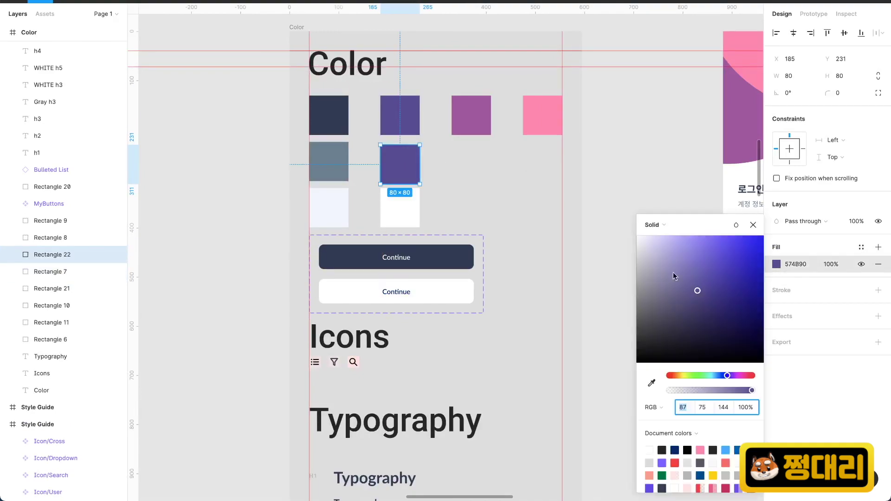
pyautogui.click(753, 225)
pyautogui.click(396, 130)
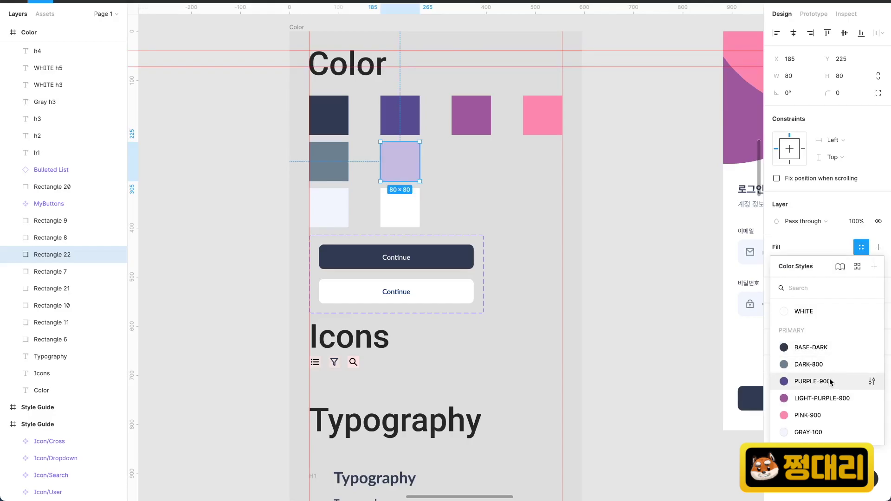
# Create a color style named PURPLE-400 from the light purple swatch and apply it to the task card's date text.
pyautogui.click(875, 266)
pyautogui.write('PURPLE-')
pyautogui.write('400')
pyautogui.press('Return')
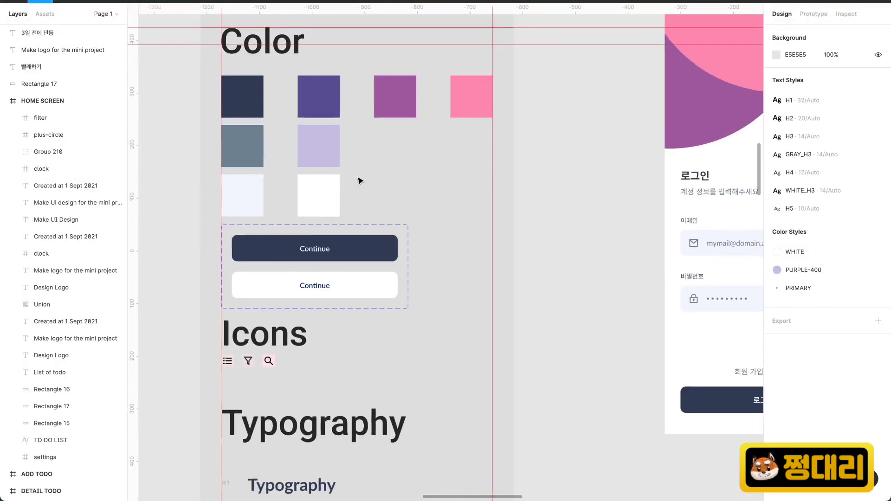
# Lighten the PURPLE-400 color style and rename it PURPLE-200.
pyautogui.click(319, 146)
pyautogui.click(804, 247)
pyautogui.click(872, 328)
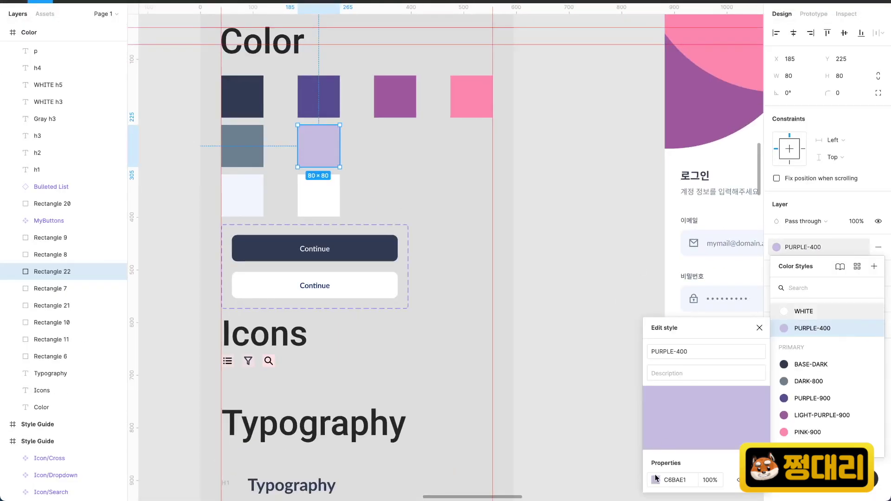
pyautogui.click(656, 480)
pyautogui.click(533, 245)
pyautogui.click(705, 354)
pyautogui.press('Escape')
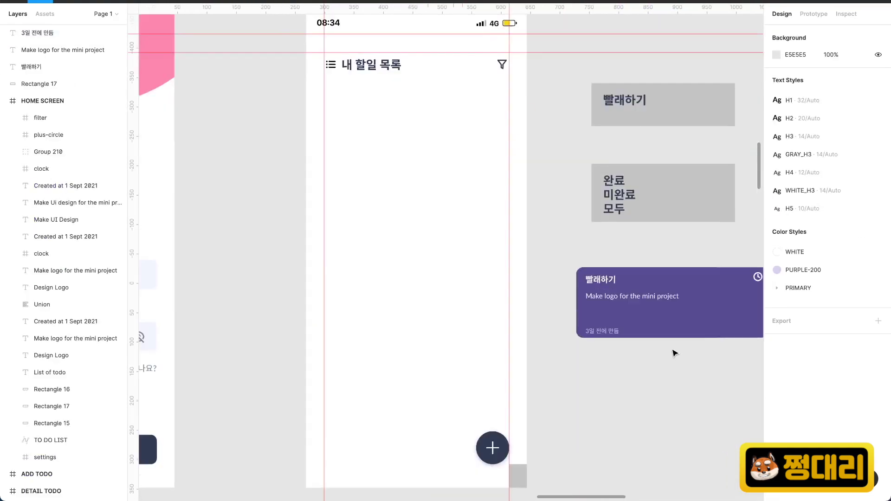
# Retitle the task card 집안일 하기 and fill its description with filler text generated on the 한글입숨 site.
pyautogui.doubleClick(629, 281)
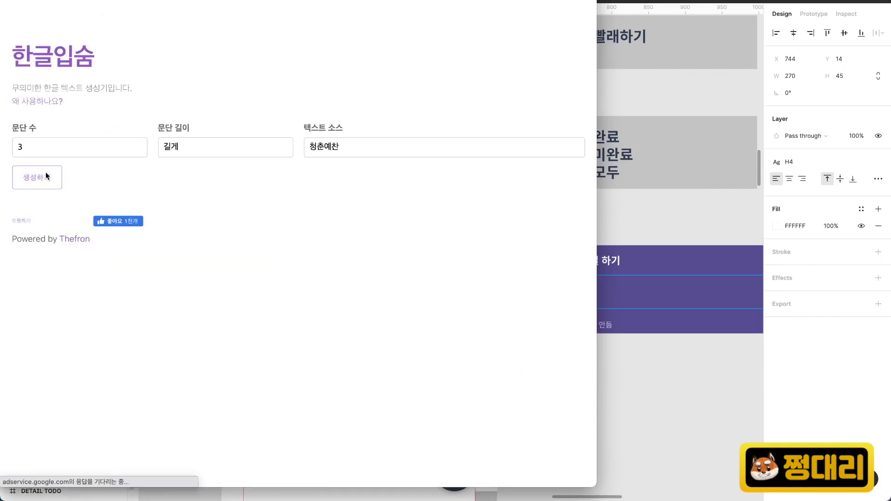
pyautogui.click(36, 177)
pyautogui.click(133, 219)
pyautogui.click(134, 219)
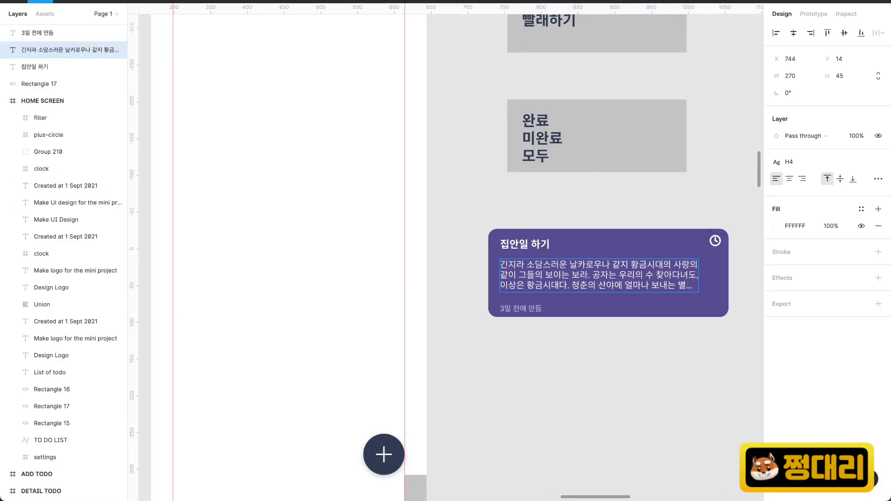
pyautogui.press('Escape')
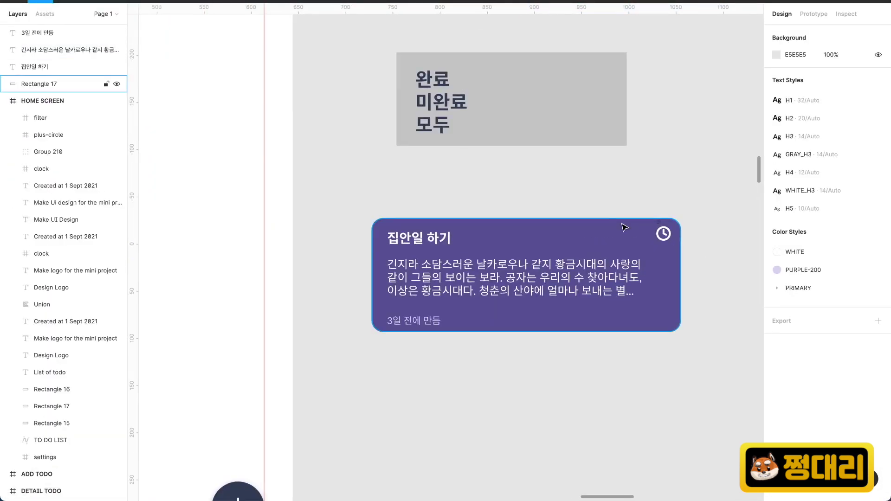
# Add guides just inside the task card's top, left and right edges, the top one at -19 and the right one at 1045.
pyautogui.click(55, 86)
pyautogui.moveTo(463, 12); pyautogui.dragTo(460, 203)
pyautogui.scroll(5, 460, 209)
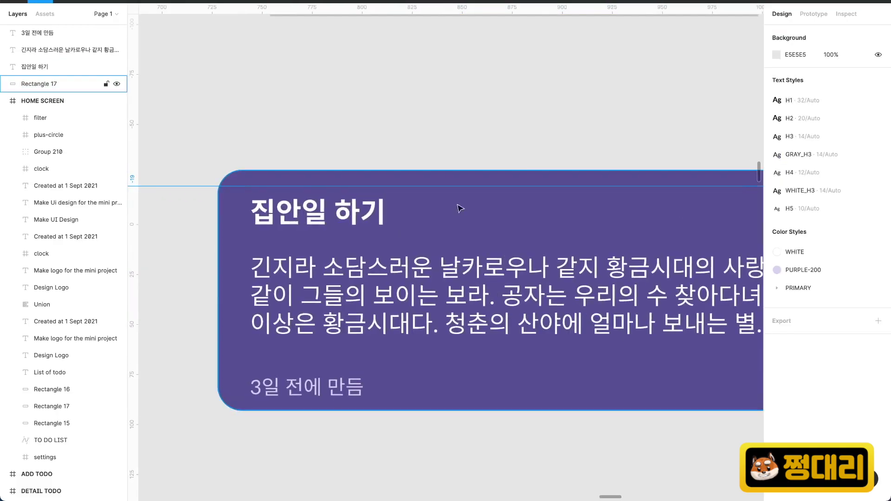
pyautogui.scroll(-4, 374, 234)
pyautogui.scroll(6, 575, 244)
pyautogui.scroll(-5, 485, 235)
pyautogui.moveTo(133, 254); pyautogui.dragTo(385, 254)
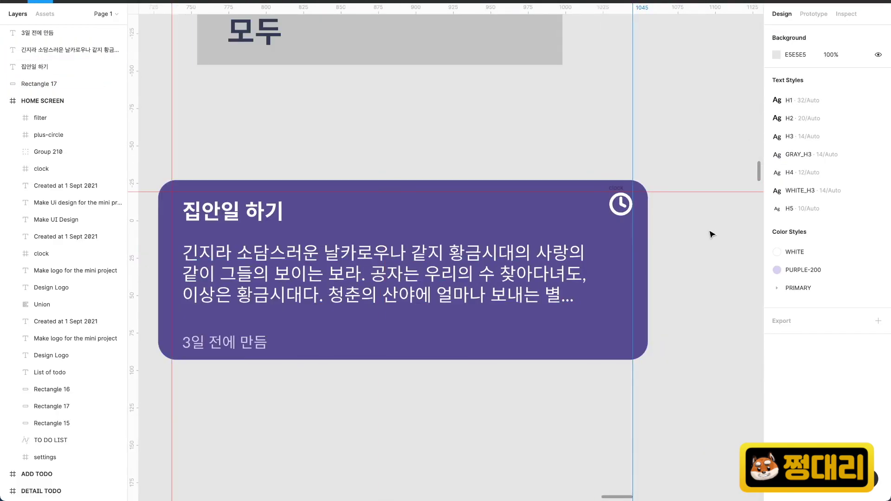
# Add a horizontal guide at 85 near the card's lower edge and move the date text up onto it.
pyautogui.scroll(4, 242, 200)
pyautogui.click(240, 89)
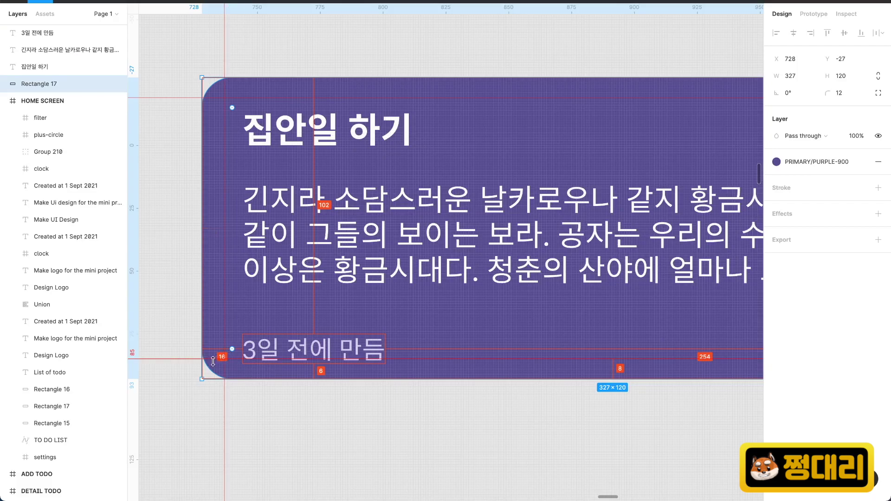
pyautogui.moveTo(348, 350); pyautogui.dragTo(348, 348)
pyautogui.scroll(3, 315, 364)
pyautogui.click(320, 402)
pyautogui.scroll(-5, 334, 288)
pyautogui.scroll(2, 299, 239)
pyautogui.moveTo(346, 181); pyautogui.dragTo(335, 175)
pyautogui.scroll(4, 309, 197)
pyautogui.press('Escape')
pyautogui.scroll(-5, 274, 255)
pyautogui.scroll(4, 344, 198)
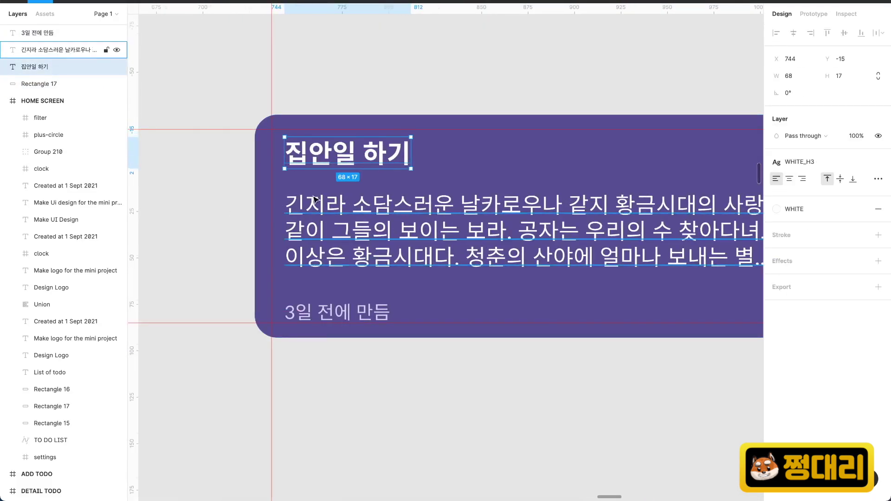
# Shift the left guide to 744, level with the card's text, and inset the right guide to match.
pyautogui.press('Escape')
pyautogui.scroll(-2, 288, 193)
pyautogui.scroll(2, 280, 198)
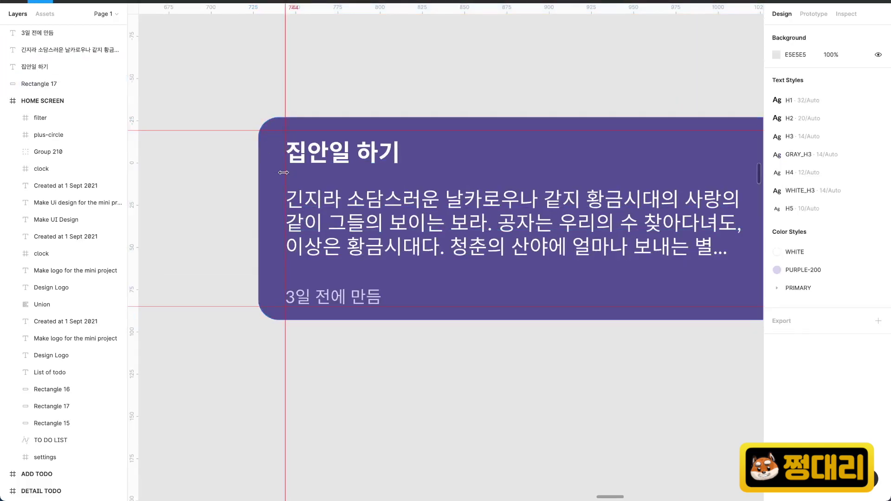
pyautogui.scroll(-4, 284, 181)
pyautogui.press('Escape')
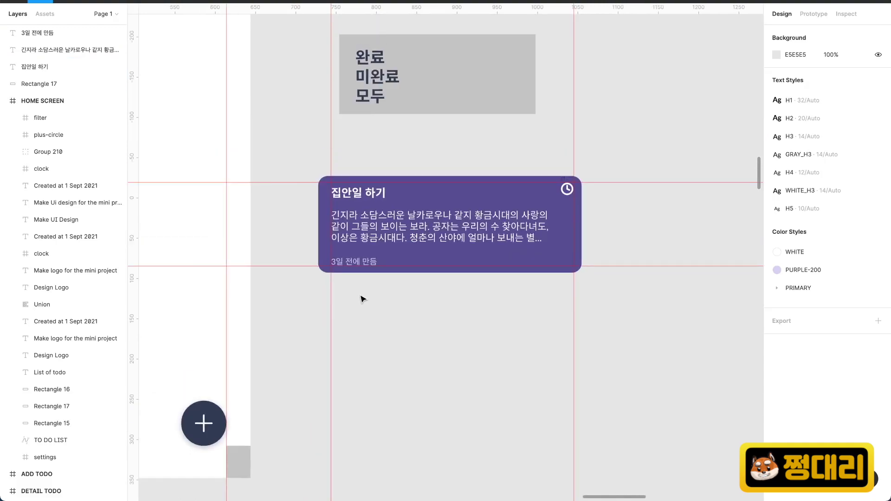
pyautogui.click(330, 250)
pyautogui.scroll(2, 329, 251)
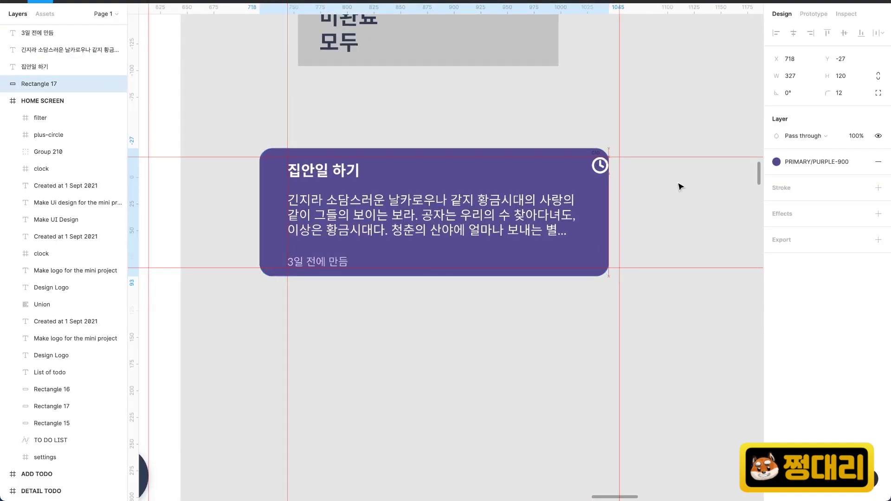
pyautogui.scroll(2, 622, 114)
pyautogui.scroll(-5, 443, 362)
# Rename the card's background layer card_bg and group all the card's layers as Todo_card_imcomplete.
pyautogui.click(39, 118)
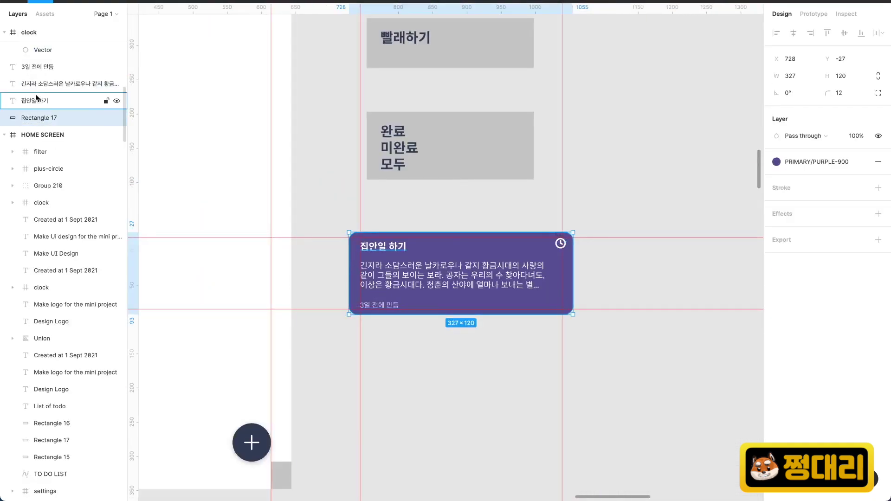
pyautogui.keyDown('shift'); pyautogui.click(37, 66); pyautogui.keyUp('shift')
pyautogui.rightClick(115, 125)
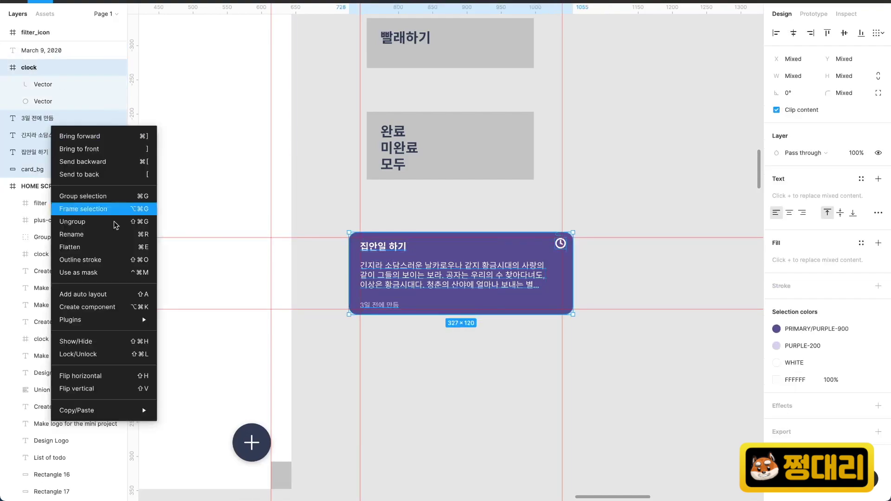
pyautogui.click(132, 195)
pyautogui.press('super+r')
pyautogui.write('Todo_card_imcomplete')
pyautogui.click(407, 397)
# Lengthen the Color frame downward and add a Components section heading below the typography samples.
pyautogui.scroll(-2, 408, 397)
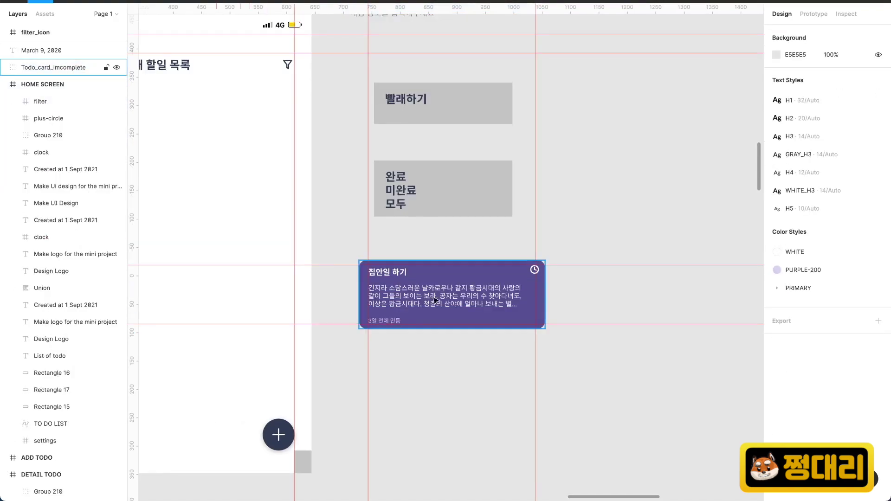
pyautogui.scroll(-5, 467, 277)
pyautogui.scroll(4, 294, 416)
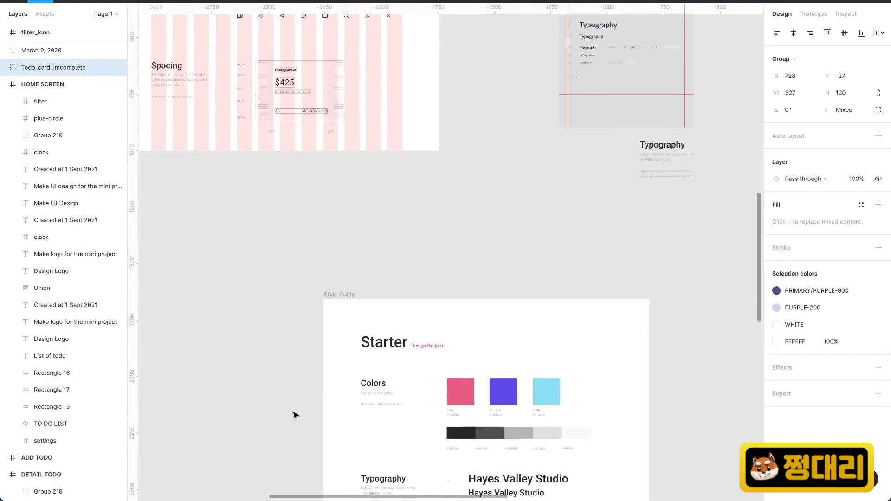
pyautogui.scroll(3, 548, 339)
pyautogui.click(557, 341)
pyautogui.scroll(5, 464, 223)
pyautogui.click(452, 171)
pyautogui.scroll(-7, 455, 181)
pyautogui.moveTo(463, 191); pyautogui.dragTo(464, 447)
pyautogui.scroll(3, 464, 432)
pyautogui.keyDown('alt'); pyautogui.moveTo(416, 104); pyautogui.dragTo(420, 274); pyautogui.keyUp('alt')
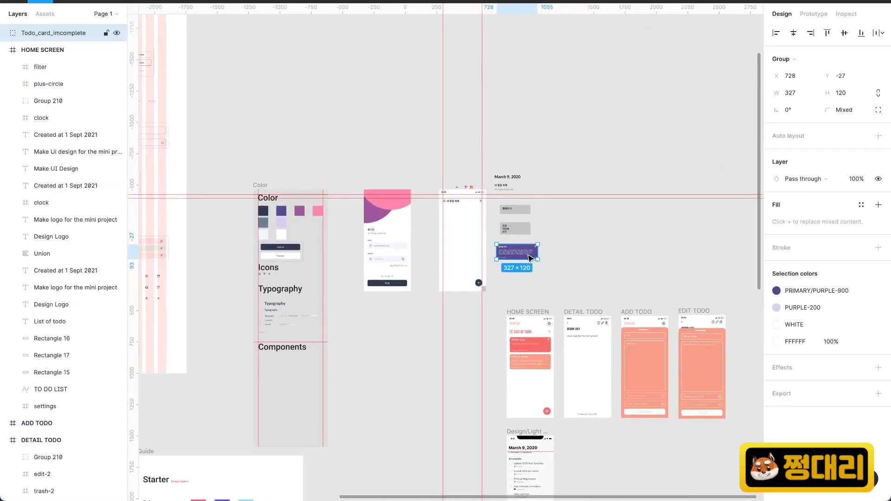
# Move the task card group beneath the Components heading in the Color frame and duplicate it directly below.
pyautogui.moveTo(517, 253); pyautogui.dragTo(288, 367)
pyautogui.scroll(5, 288, 366)
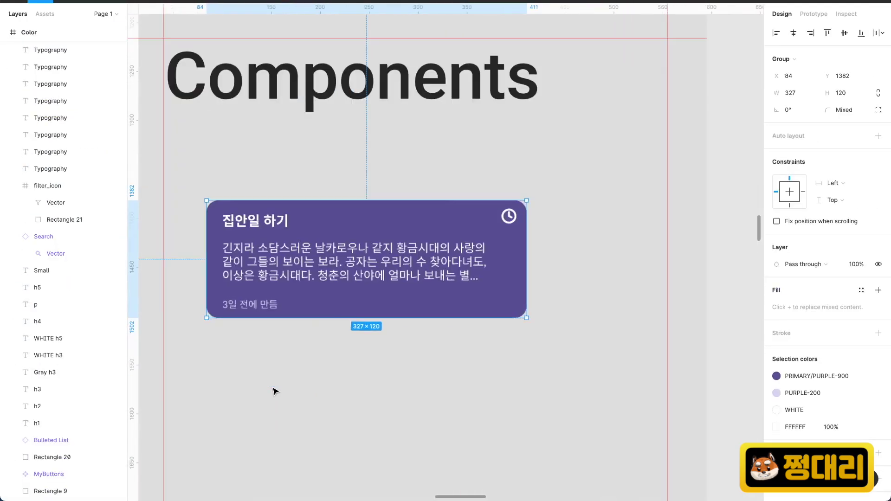
pyautogui.keyDown('alt'); pyautogui.moveTo(314, 235); pyautogui.dragTo(314, 368); pyautogui.keyUp('alt')
# Place a copy of the card in the phone screen beneath the header and nudge its background to X 18, Y 132.
pyautogui.scroll(-5, 472, 324)
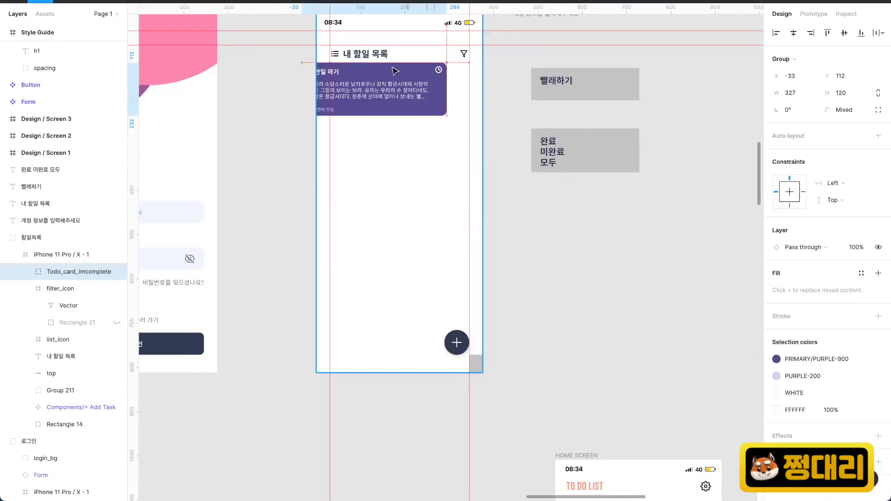
pyautogui.scroll(3, 247, 152)
pyautogui.scroll(1, 247, 153)
pyautogui.scroll(4, 378, 186)
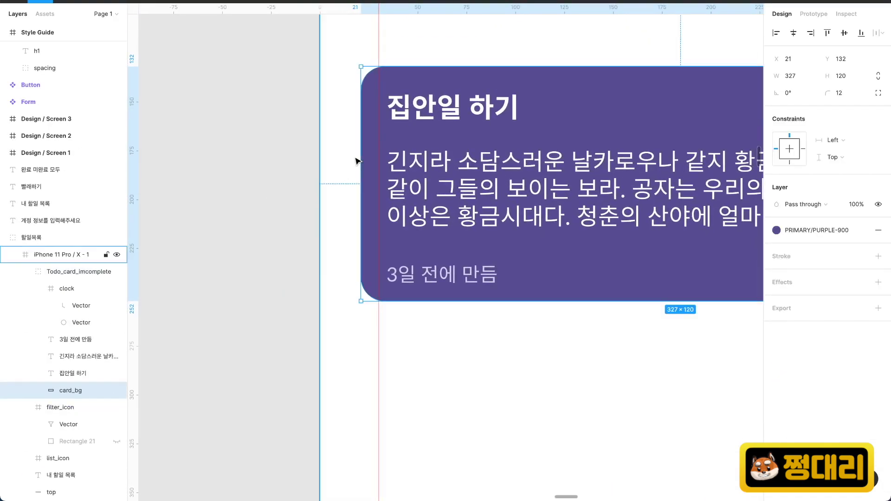
pyautogui.press('Right')
pyautogui.press('Right')
pyautogui.press('Right')
pyautogui.hscroll(5, 397, 162)
pyautogui.press('Left')
pyautogui.press('Left')
pyautogui.press('Left')
pyautogui.press('Left')
pyautogui.press('Left')
pyautogui.press('Left')
pyautogui.scroll(-2, 390, 162)
pyautogui.hscroll(-2, 557, 186)
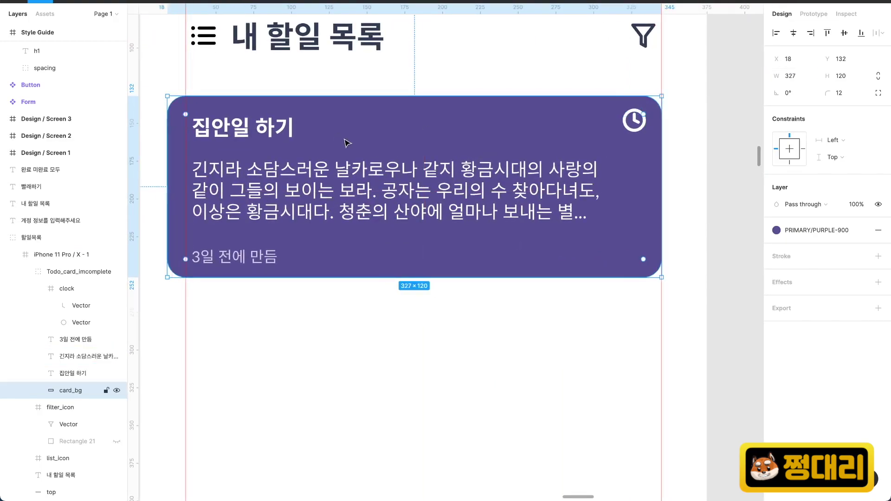
# Narrow the card's background to 315 px so that it fits between the phone screen's side guides.
pyautogui.write('2')
pyautogui.press('Return')
pyautogui.scroll(3, 457, 139)
pyautogui.scroll(-2, 452, 139)
pyautogui.click(656, 121)
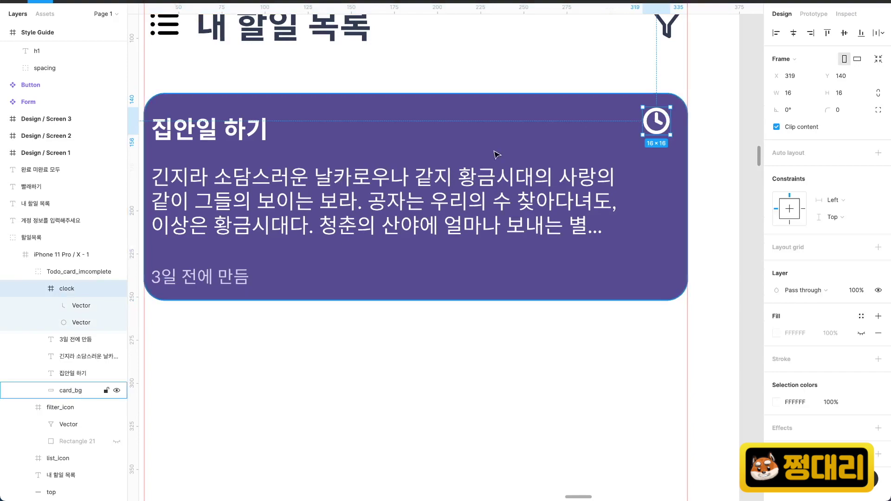
# Move the whole card group out of the phone screen onto the empty canvas beside it.
pyautogui.scroll(-5, 422, 198)
pyautogui.moveTo(422, 197); pyautogui.dragTo(631, 374)
pyautogui.press('super+z')
pyautogui.click(55, 272)
pyautogui.moveTo(334, 195); pyautogui.dragTo(638, 395)
# Place guides 10 px inside the card's top, left and right edges, the vertical ones at 764 and 1059.
pyautogui.hscroll(3, 628, 391)
pyautogui.scroll(5, 692, 379)
pyautogui.moveTo(133, 258); pyautogui.dragTo(706, 258)
pyautogui.scroll(4, 708, 258)
pyautogui.scroll(-3, 293, 157)
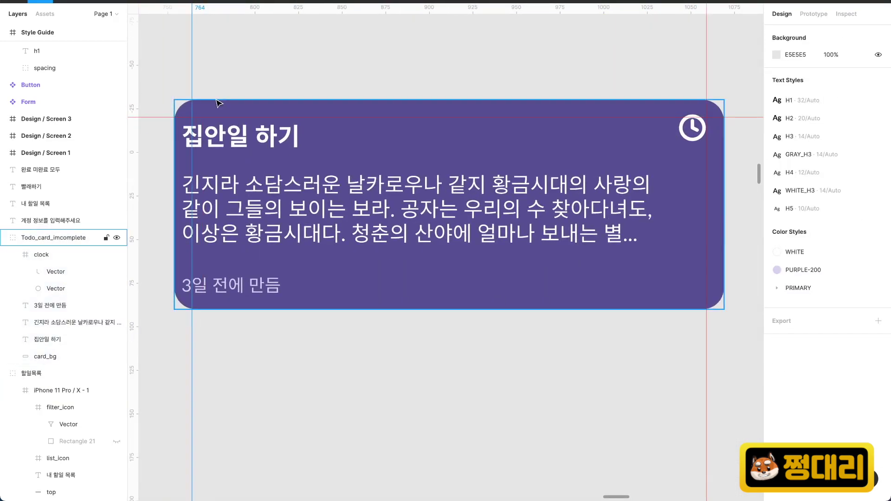
# Line up the card's description and date text with the left guide at X 764, with the date at Y 68.
pyautogui.click(247, 203)
pyautogui.scroll(2, 232, 191)
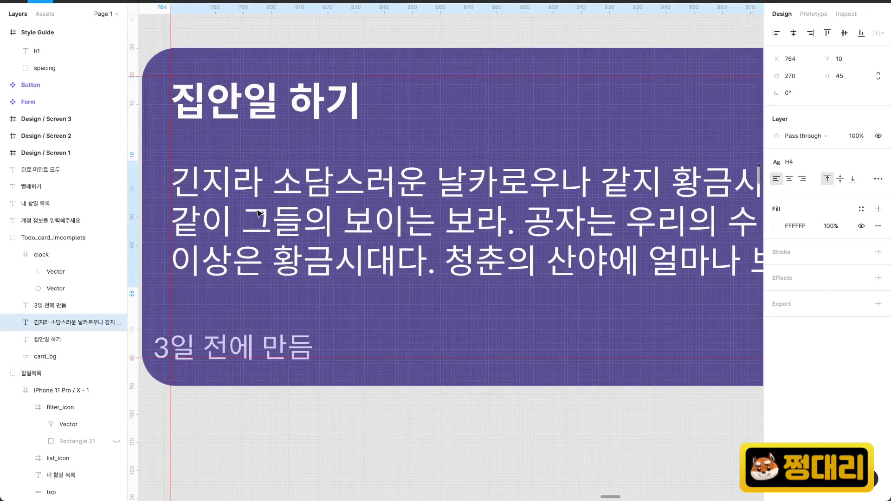
pyautogui.scroll(-2, 382, 126)
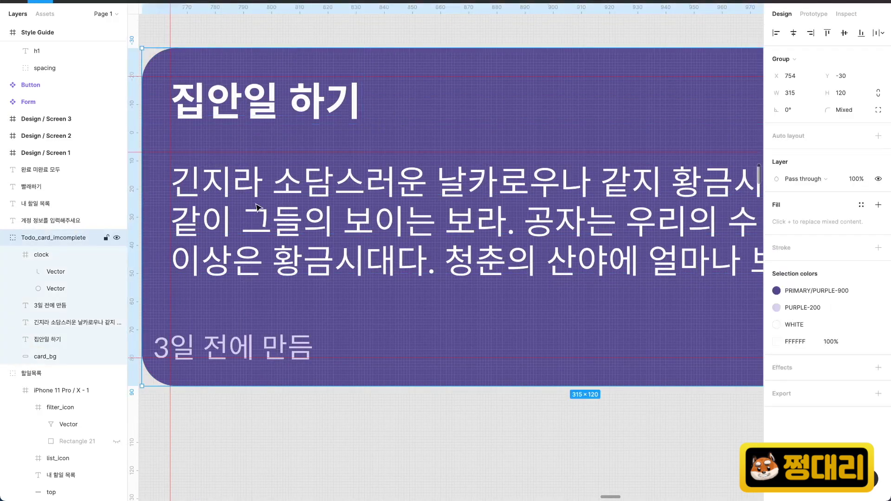
pyautogui.scroll(3, 325, 232)
pyautogui.click(286, 335)
pyautogui.moveTo(286, 334); pyautogui.dragTo(280, 337)
pyautogui.scroll(-2, 281, 338)
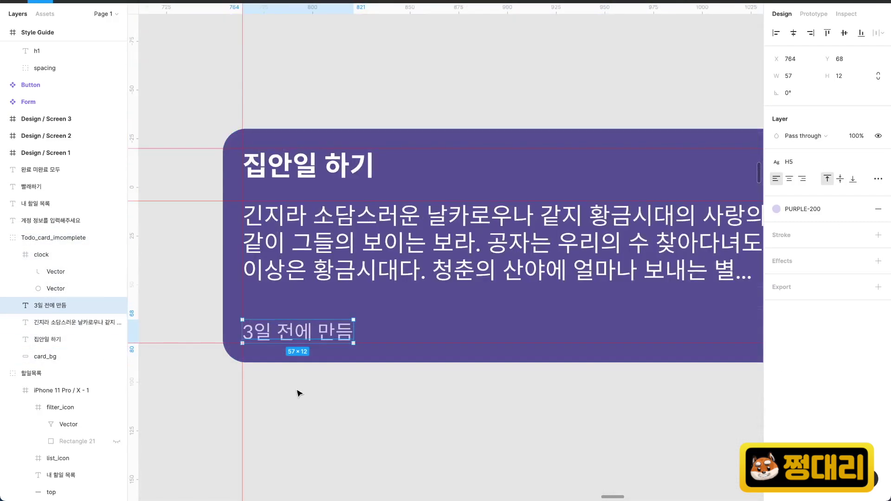
# Add a horizontal guide along the upper edge of the card's date text.
pyautogui.moveTo(299, 283); pyautogui.dragTo(301, 201)
pyautogui.click(304, 185)
pyautogui.moveTo(306, 9); pyautogui.dragTo(298, 320)
pyautogui.doubleClick(278, 332)
pyautogui.scroll(-5, 225, 355)
pyautogui.click(531, 381)
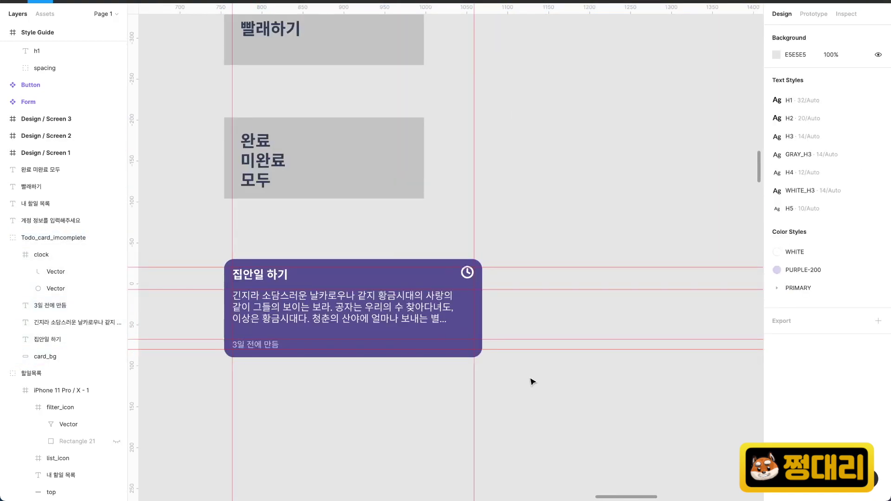
# Nudge the card's clock icon down 2 px so that it meets the upper guide.
pyautogui.click(353, 334)
pyautogui.click(235, 233)
pyautogui.scroll(5, 477, 315)
pyautogui.doubleClick(449, 192)
pyautogui.press('Down')
pyautogui.press('Down')
pyautogui.scroll(-5, 514, 182)
pyautogui.click(553, 149)
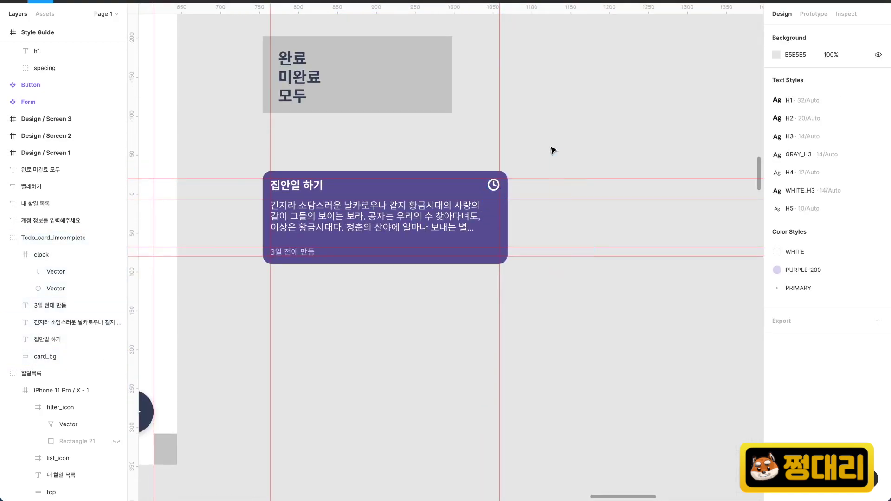
# Hide and show the rulers and guides again to check the card's spacing and alignment.
pyautogui.scroll(2, 378, 277)
pyautogui.scroll(-3, 553, 307)
pyautogui.hotkey('shift', 'r')
pyautogui.doubleClick(557, 219)
pyautogui.hotkey('shift', 'r')
pyautogui.scroll(3, 552, 278)
pyautogui.click(590, 320)
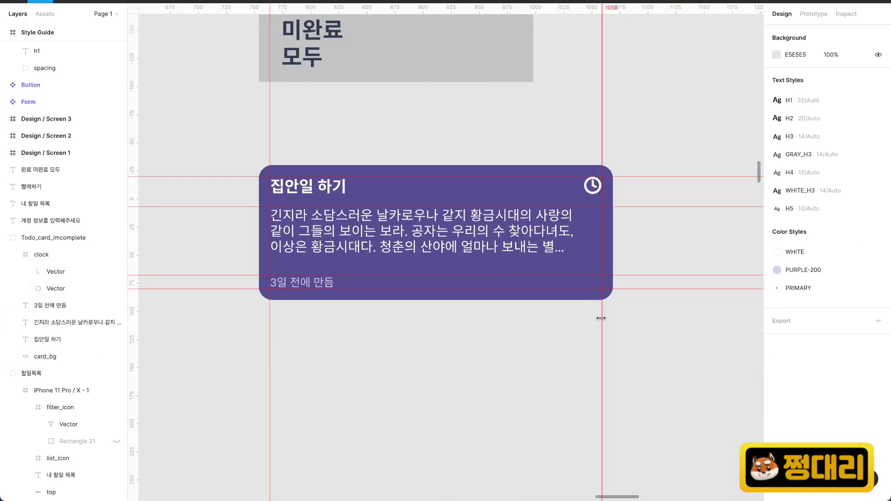
# Move the finished 315 × 120 card group into the phone screen beneath the 내 할일 목록 header.
pyautogui.scroll(-5, 650, 205)
pyautogui.click(400, 205)
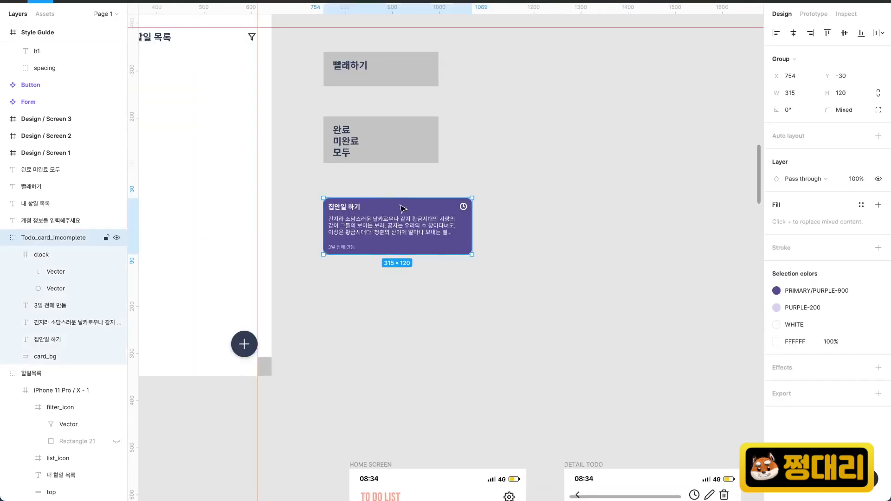
pyautogui.moveTo(400, 205); pyautogui.dragTo(302, 162)
pyautogui.scroll(5, 344, 164)
# Delete both old 327 px wide cards beneath the Components heading.
pyautogui.scroll(-5, 343, 165)
pyautogui.click(303, 390)
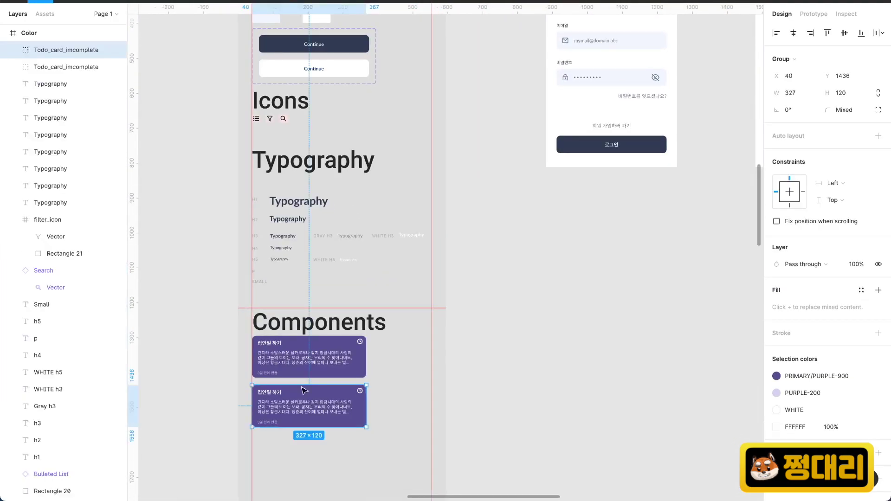
pyautogui.keyDown('shift'); pyautogui.click(302, 357); pyautogui.keyUp('shift')
pyautogui.press('Delete')
# Turn the phone screen's task card into a component and give it the description todo_imcomplete.
pyautogui.scroll(5, 486, 114)
pyautogui.doubleClick(485, 114)
pyautogui.click(25, 306)
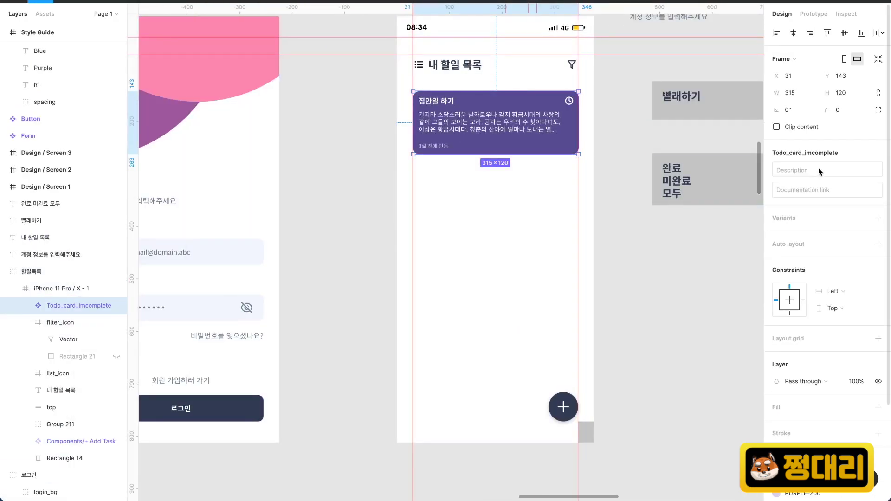
pyautogui.write('ete')
pyautogui.click(494, 133)
pyautogui.doubleClick(494, 133)
# Place an instance of the task card component in the Color frame beneath the Components heading.
pyautogui.scroll(-4, 494, 133)
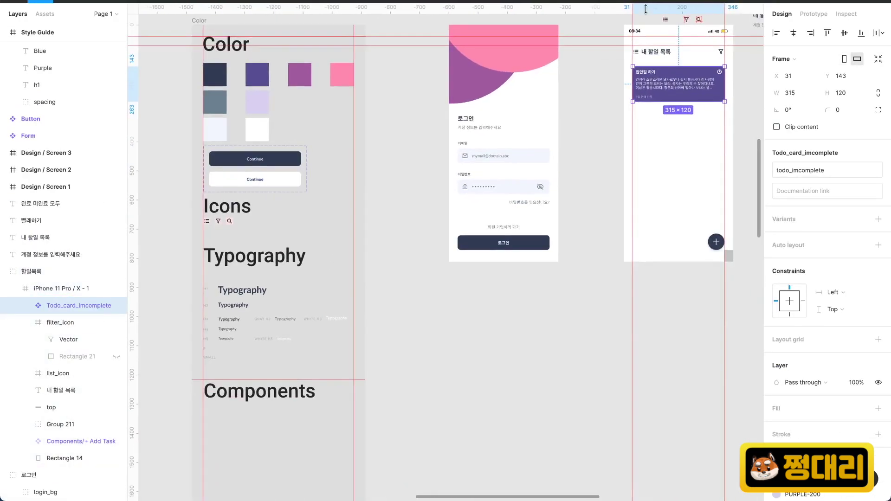
pyautogui.moveTo(681, 80); pyautogui.dragTo(381, 349)
pyautogui.scroll(5, 242, 413)
pyautogui.click(580, 336)
pyautogui.scroll(-5, 581, 336)
pyautogui.scroll(3, 598, 328)
# Duplicate the task card twice below the first one in the phone screen, with the middle card at X 30, Y 286.
pyautogui.click(424, 163)
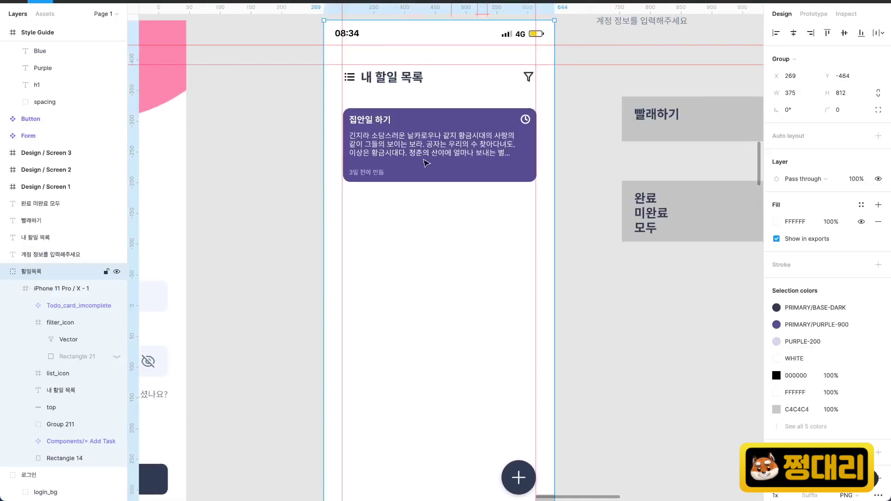
pyautogui.doubleClick(424, 163)
pyautogui.moveTo(424, 163); pyautogui.dragTo(417, 385)
pyautogui.scroll(3, 418, 257)
pyautogui.scroll(-4, 454, 377)
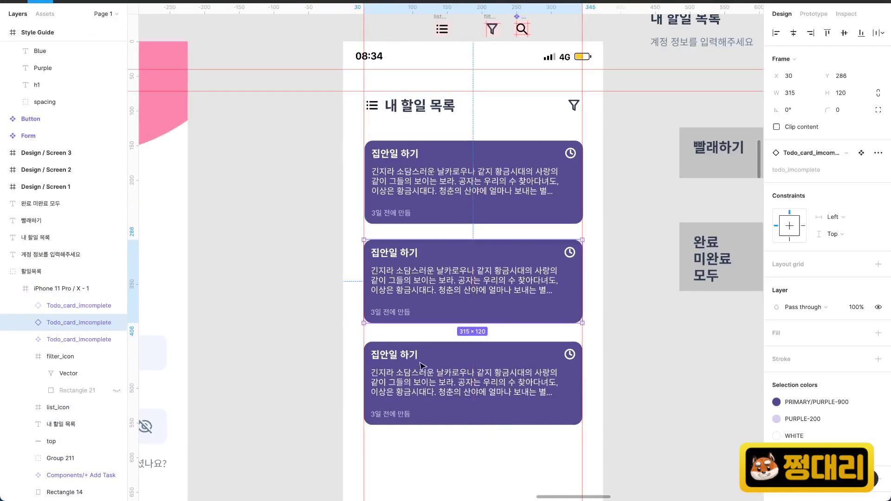
pyautogui.scroll(-4, 500, 350)
pyautogui.scroll(-4, 465, 315)
pyautogui.scroll(4, 428, 281)
pyautogui.click(460, 338)
pyautogui.click(287, 240)
# Place a copy of the third task card on the canvas below the grey 완료/미완료/모두 box.
pyautogui.scroll(8, 286, 240)
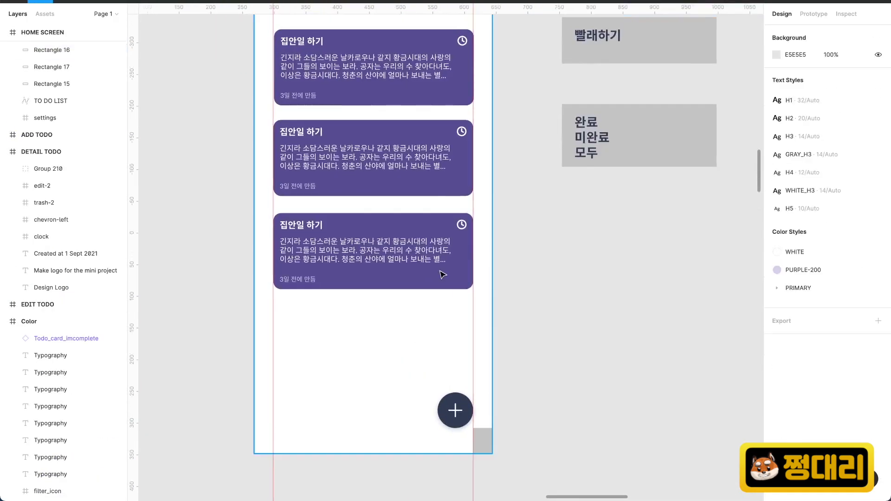
pyautogui.click(332, 230)
pyautogui.scroll(-3, 328, 233)
pyautogui.keyDown('super'); pyautogui.click(328, 234); pyautogui.keyUp('super')
pyautogui.moveTo(329, 235); pyautogui.dragTo(557, 234)
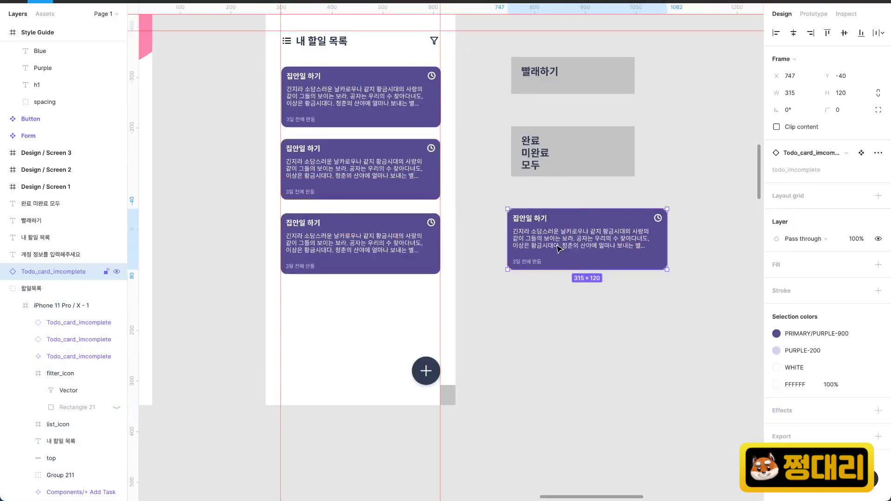
# Detach the copied card from its component and recolor its background dark navy.
pyautogui.scroll(4, 557, 238)
pyautogui.rightClick(513, 241)
pyautogui.click(555, 370)
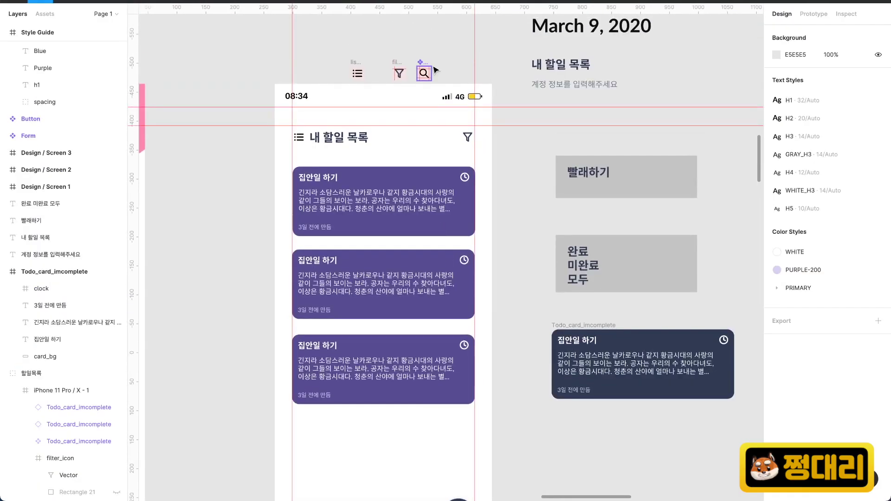
# Paste the Circled Check icon next to the search icon above the phone screen.
pyautogui.press('super+v')
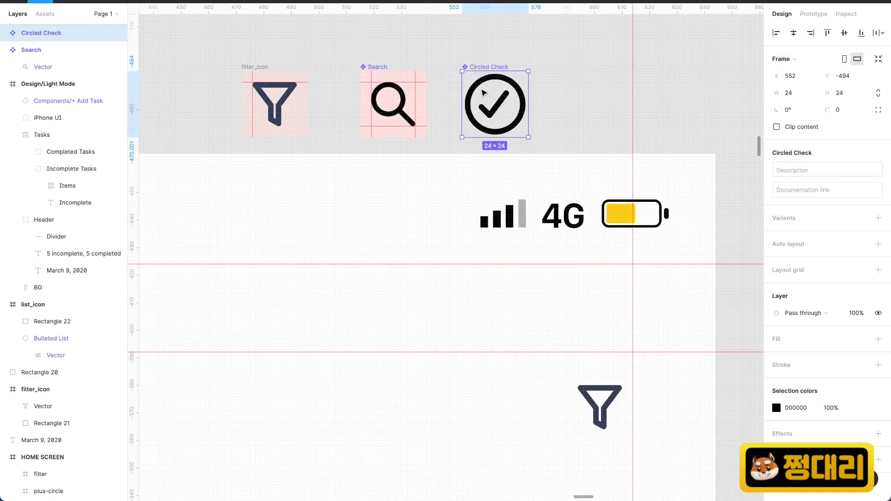
pyautogui.scroll(3, 483, 93)
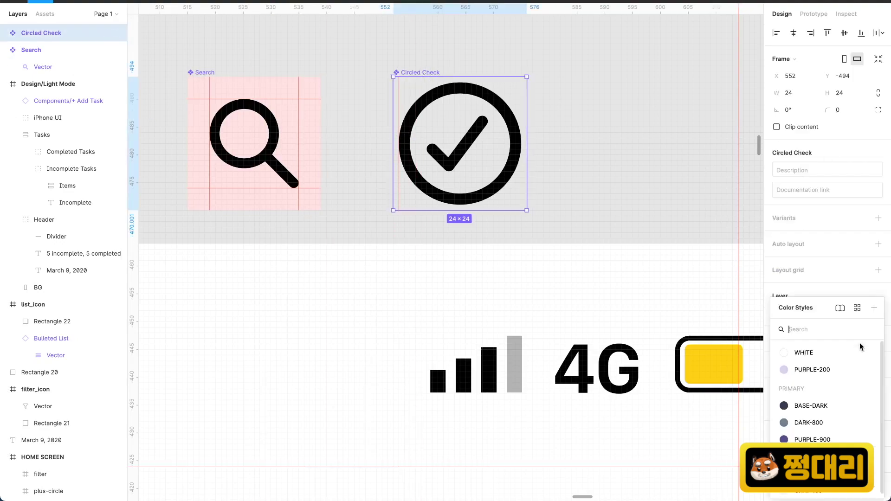
# Fill the Circled Check component with FFE1E1 and add guides 4 px inside its edges.
pyautogui.click(879, 340)
pyautogui.click(599, 167)
pyautogui.click(309, 166)
pyautogui.click(358, 125)
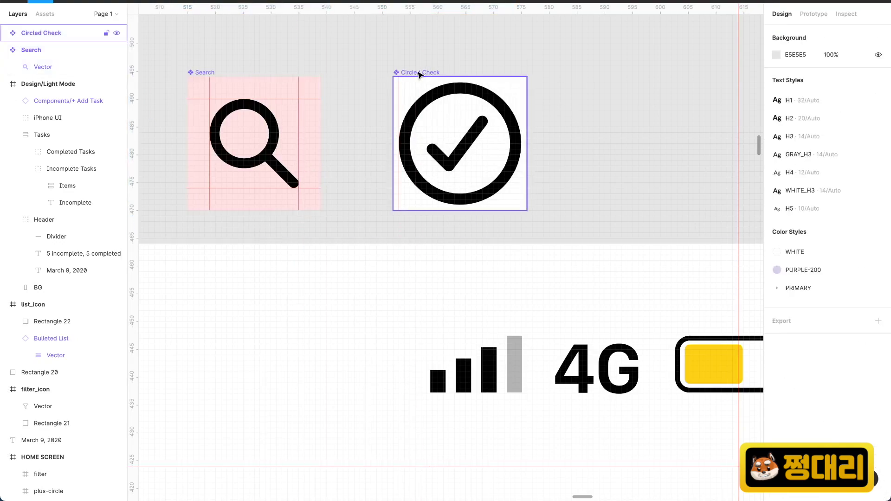
pyautogui.click(604, 136)
pyautogui.scroll(5, 414, 96)
pyautogui.scroll(-5, 464, 116)
pyautogui.scroll(5, 510, 108)
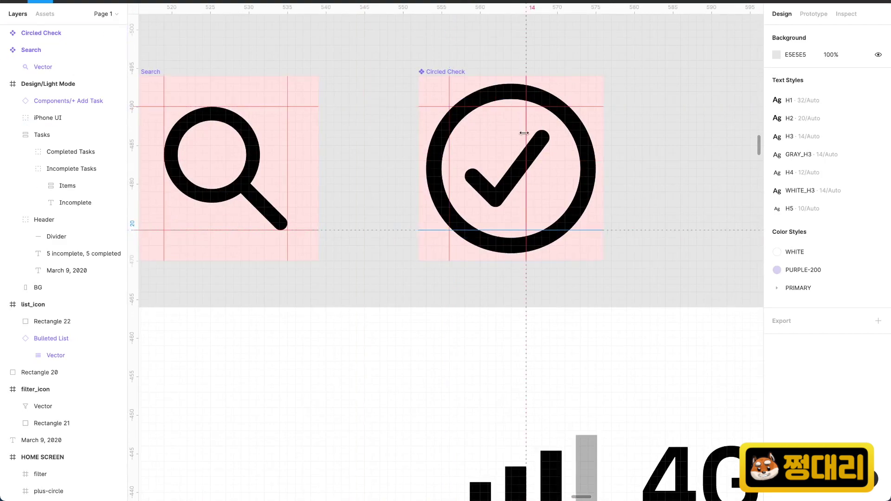
# Scale the check vector inside the Circled Check component down to fit within its guides.
pyautogui.press('Return')
pyautogui.scroll(-5, 599, 133)
pyautogui.scroll(5, 501, 90)
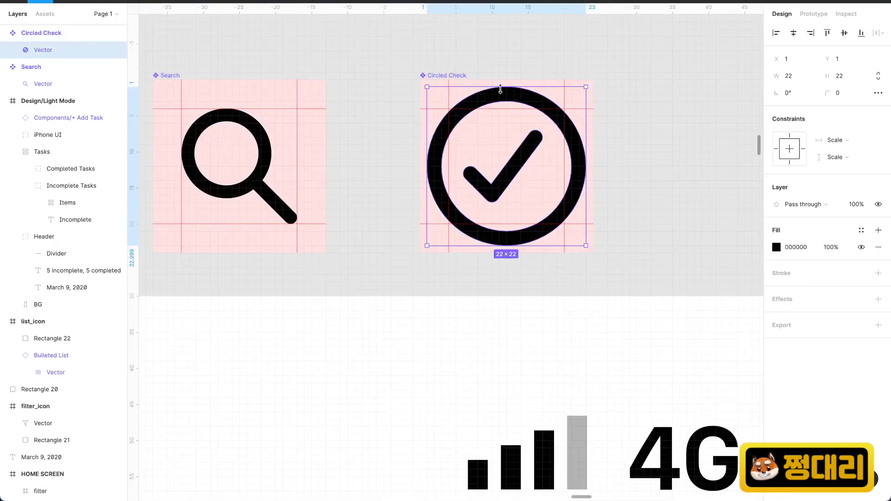
pyautogui.moveTo(455, 105); pyautogui.dragTo(450, 110)
pyautogui.click(637, 217)
# Place a copy of the Circled Check icon beside the search icon in the style guide's Icons section.
pyautogui.scroll(-5, 636, 218)
pyautogui.click(562, 154)
pyautogui.scroll(-10, 580, 144)
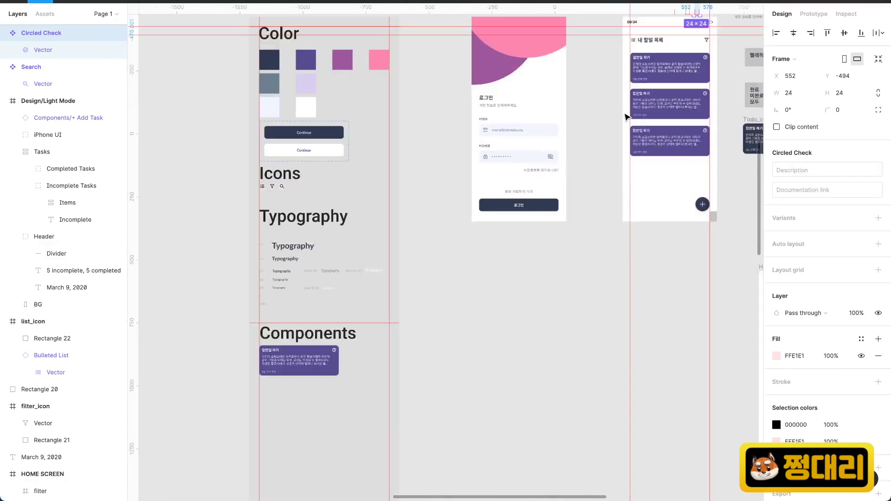
pyautogui.click(540, 146)
pyautogui.scroll(5, 540, 147)
pyautogui.press('super+v')
pyautogui.moveTo(446, 252); pyautogui.dragTo(464, 102)
pyautogui.click(476, 134)
pyautogui.scroll(-5, 476, 116)
pyautogui.hscroll(10, 481, 177)
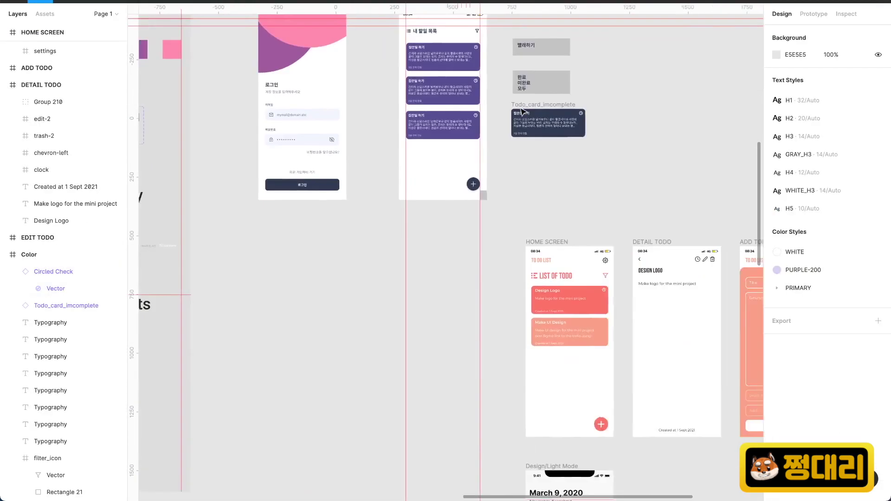
# Review the detached dark card and look through the icon library file for a suitable status icon.
pyautogui.scroll(5, 594, 123)
pyautogui.click(552, 118)
pyautogui.click(595, 127)
pyautogui.scroll(3, 585, 134)
pyautogui.scroll(-5, 619, 137)
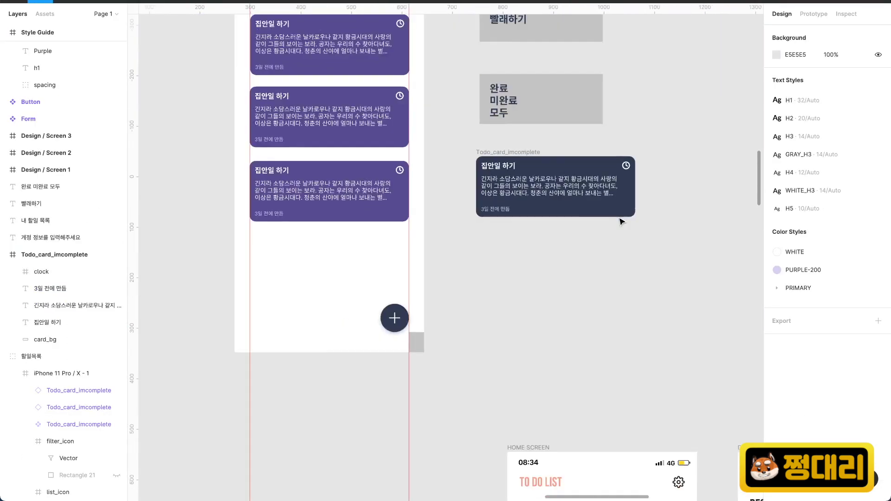
pyautogui.scroll(3, 613, 237)
pyautogui.click(608, 248)
pyautogui.hotkey('ctrl', 'Tab')
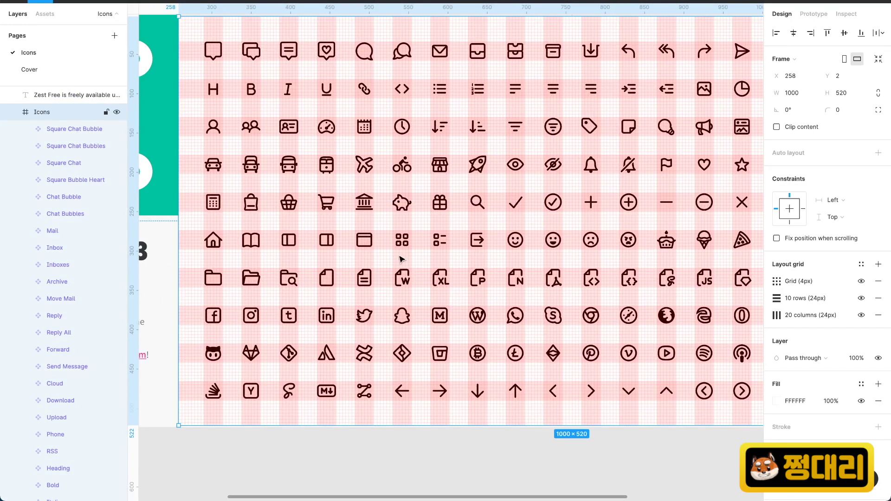
pyautogui.scroll(-3, 381, 454)
pyautogui.click(381, 455)
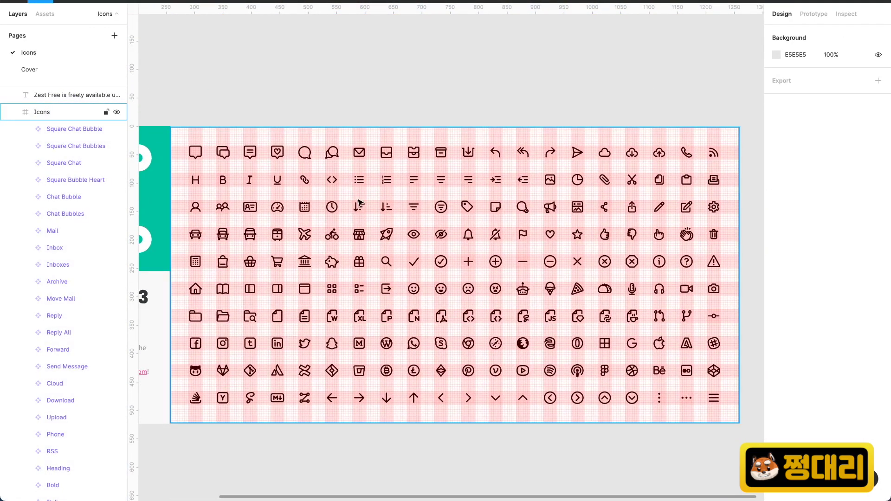
pyautogui.scroll(3, 484, 262)
pyautogui.scroll(-2, 480, 283)
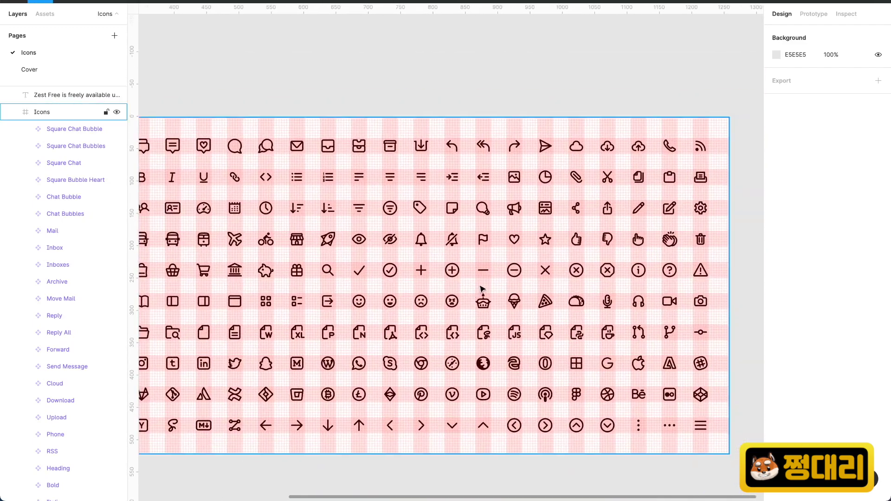
pyautogui.hotkey('ctrl', 'Tab')
pyautogui.scroll(-4, 378, 130)
pyautogui.hotkey('ctrl', 'Tab')
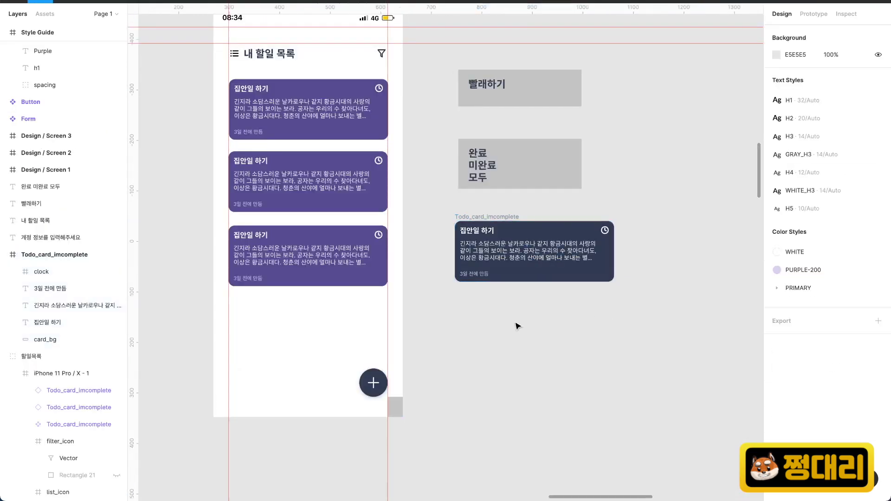
# Recolor the detached card's background with the LIGHT-PURPLE-900 style.
pyautogui.scroll(-3, 608, 259)
pyautogui.scroll(4, 609, 258)
pyautogui.scroll(-2, 498, 306)
pyautogui.click(312, 182)
pyautogui.scroll(-3, 312, 183)
pyautogui.click(330, 161)
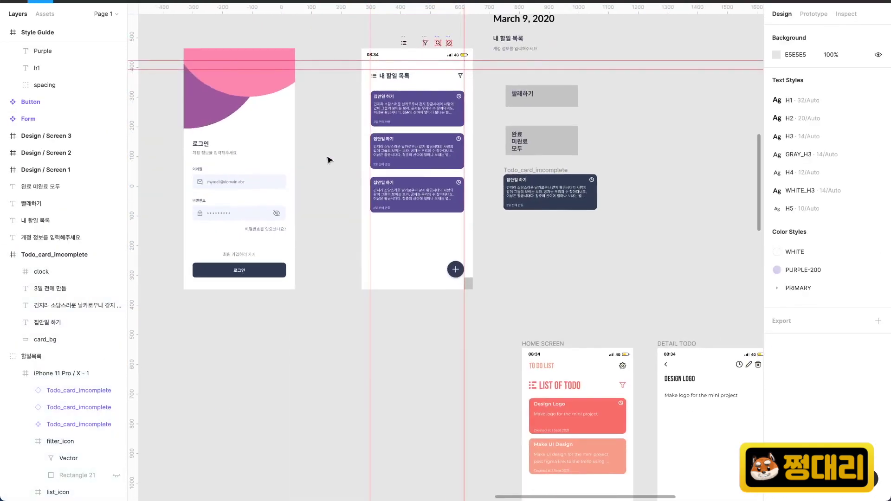
pyautogui.doubleClick(253, 91)
pyautogui.click(544, 239)
pyautogui.scroll(4, 543, 239)
pyautogui.click(504, 207)
pyautogui.click(810, 316)
pyautogui.click(690, 450)
pyautogui.click(596, 371)
# Recolor the phone screen's task cards LIGHT-PURPLE-900 and the detached card PURPLE-900.
pyautogui.scroll(-3, 596, 371)
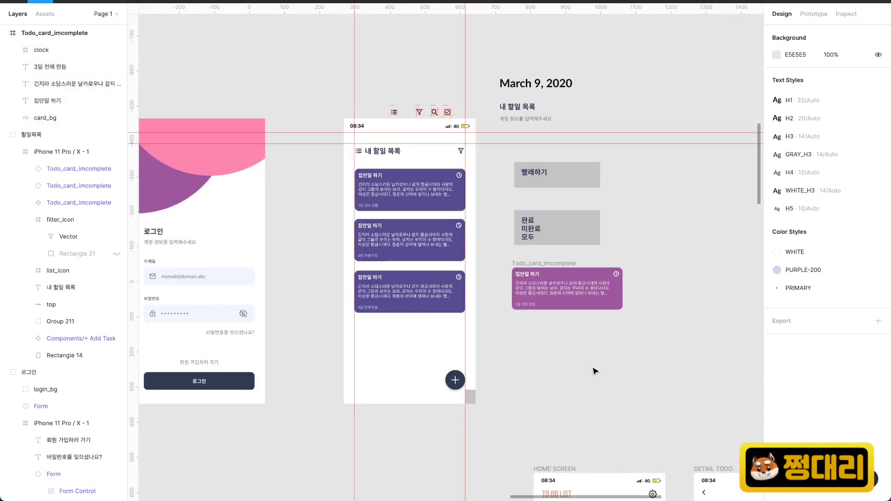
pyautogui.scroll(-3, 595, 371)
pyautogui.scroll(4, 553, 356)
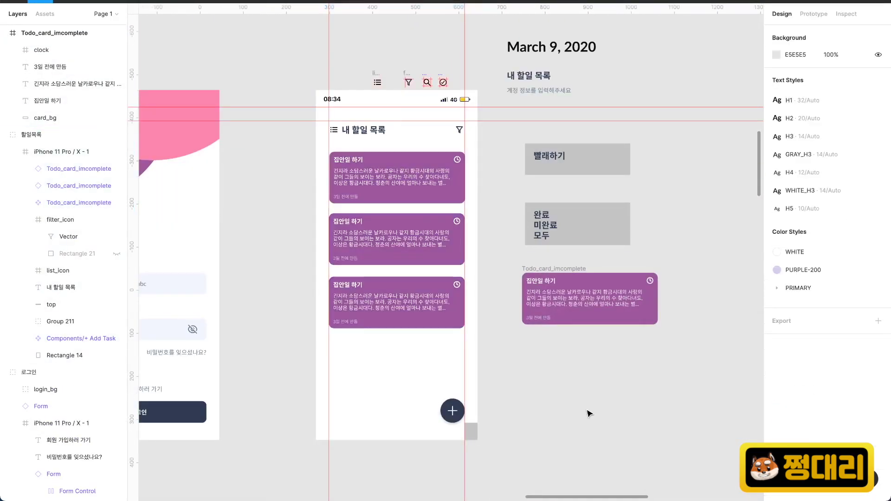
pyautogui.scroll(3, 588, 414)
pyautogui.click(455, 265)
pyautogui.click(810, 315)
pyautogui.click(683, 450)
# Try to place a copy of the Circled Check icon beside the clock in the detached card.
pyautogui.scroll(-3, 547, 408)
pyautogui.scroll(5, 547, 407)
pyautogui.click(620, 242)
pyautogui.click(523, 171)
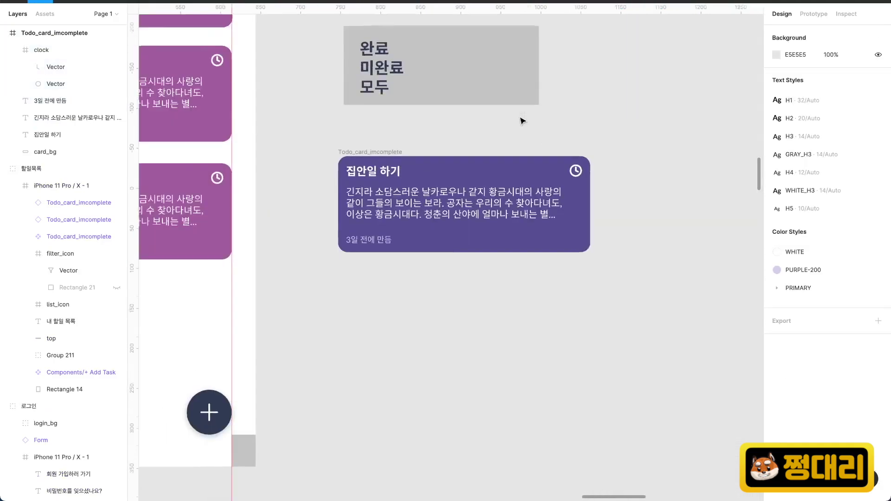
pyautogui.scroll(5, 522, 121)
pyautogui.click(380, 45)
pyautogui.press('super+c')
pyautogui.scroll(-5, 446, 232)
pyautogui.press('super+v')
pyautogui.scroll(5, 425, 255)
pyautogui.moveTo(501, 209); pyautogui.dragTo(491, 111)
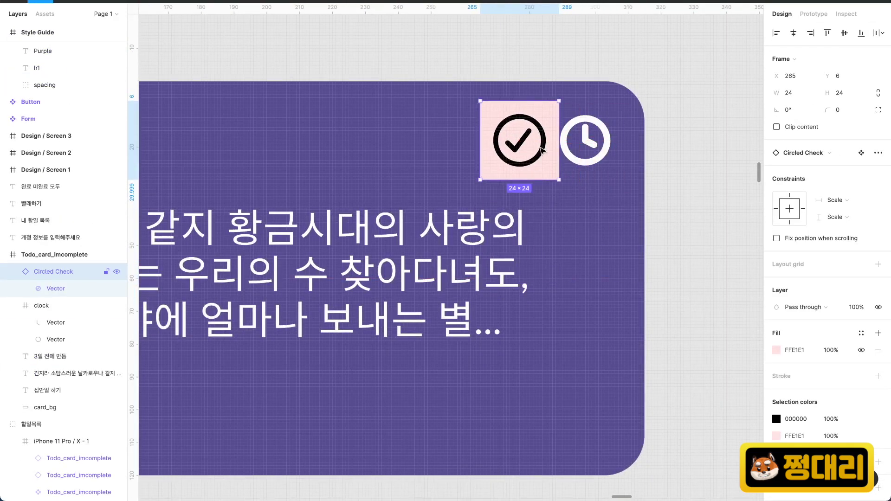
# Undo the pasted check icon and remove the clock icon from the detached card.
pyautogui.scroll(5, 542, 150)
pyautogui.scroll(-10, 458, 185)
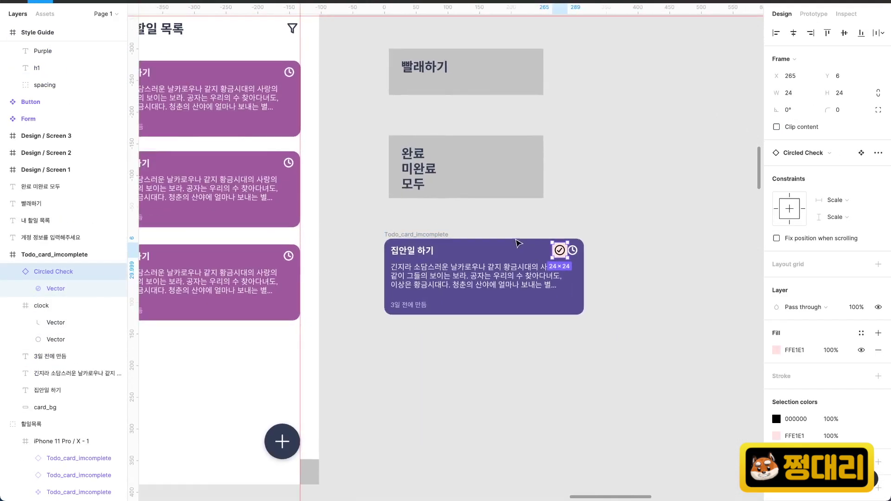
pyautogui.scroll(5, 517, 243)
pyautogui.press('super+z')
pyautogui.press('super+z')
pyautogui.scroll(-5, 455, 199)
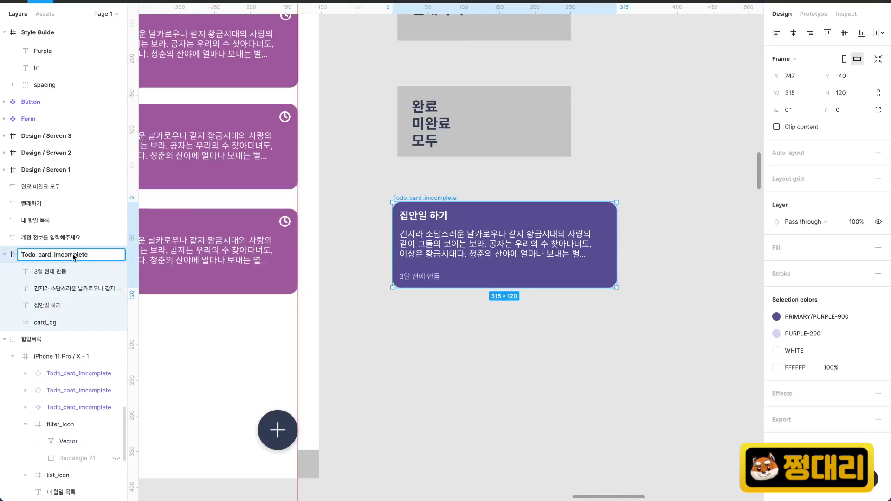
# Rename the detached card Todo_card_no_deadline and make it a component with the description todo_no_deadline.
pyautogui.rightClick(441, 198)
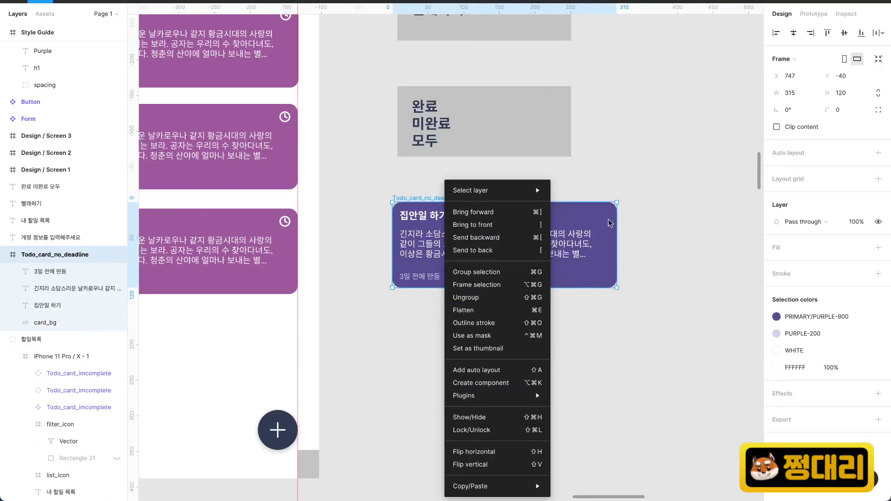
pyautogui.press('super+alt+k')
pyautogui.click(809, 175)
pyautogui.write('todo_no_deadline')
# Move the no-deadline card into the phone screen below the third task card.
pyautogui.scroll(-3, 372, 332)
pyautogui.moveTo(583, 286); pyautogui.dragTo(360, 361)
pyautogui.click(498, 356)
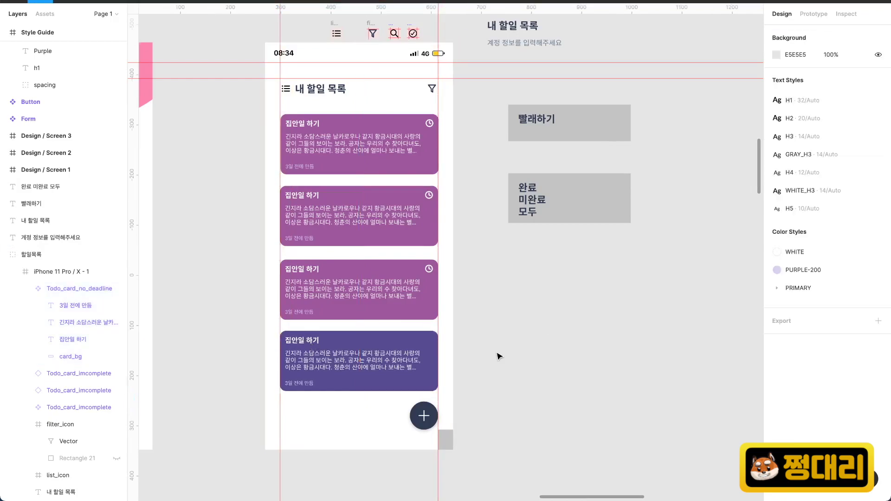
# Place a copy of the no-deadline card below the existing task card in the style guide's Components section.
pyautogui.scroll(3, 474, 278)
pyautogui.doubleClick(474, 259)
pyautogui.click(273, 354)
pyautogui.hscroll(-10, 371, 153)
pyautogui.scroll(-8, 376, 200)
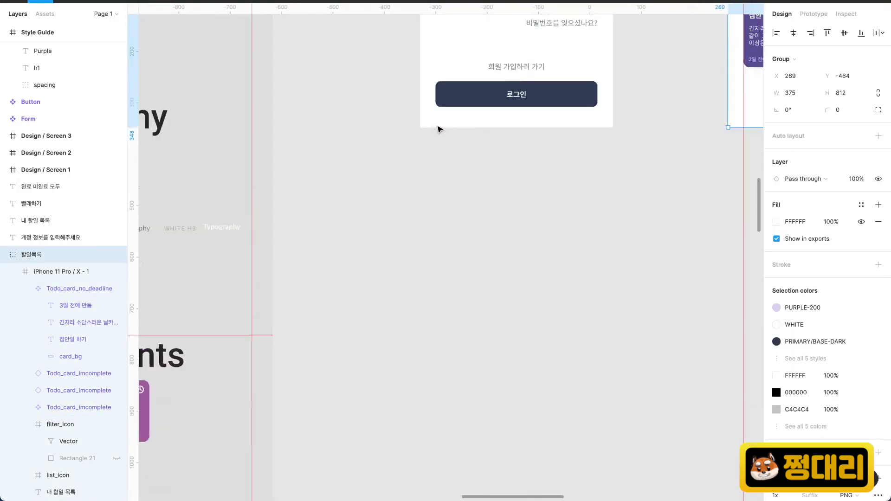
pyautogui.doubleClick(569, 147)
pyautogui.doubleClick(569, 148)
pyautogui.moveTo(568, 147); pyautogui.dragTo(255, 303)
pyautogui.scroll(5, 255, 303)
# Change the style guide's lower card to the title 빡코딩 하기, new body text and 2일 전에 만듦, and place a copy as the phone's fourth card.
pyautogui.doubleClick(286, 187)
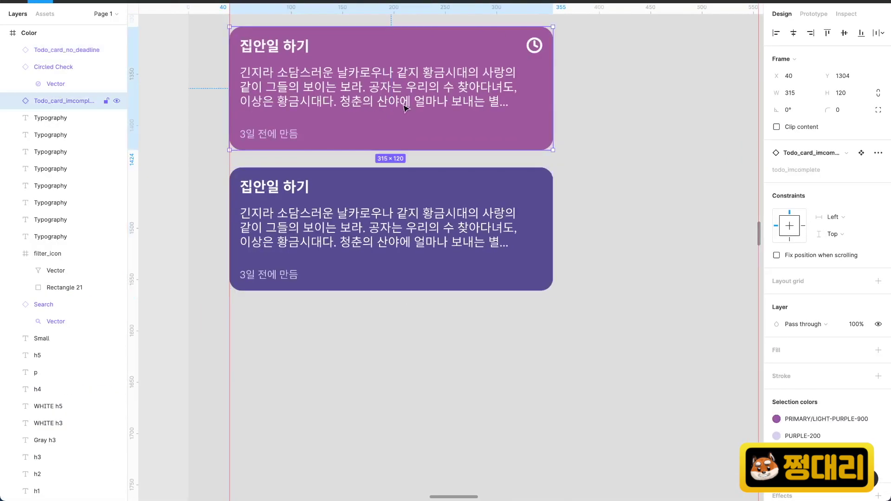
pyautogui.doubleClick(287, 187)
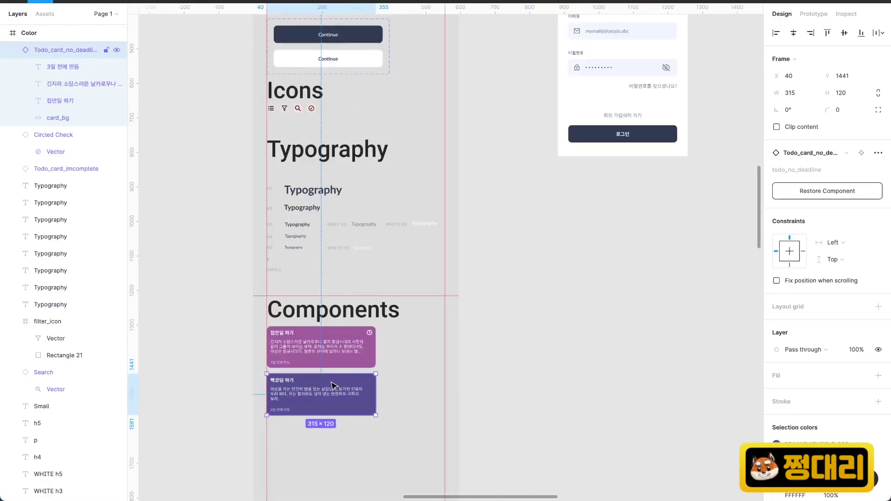
pyautogui.moveTo(325, 395); pyautogui.dragTo(587, 288)
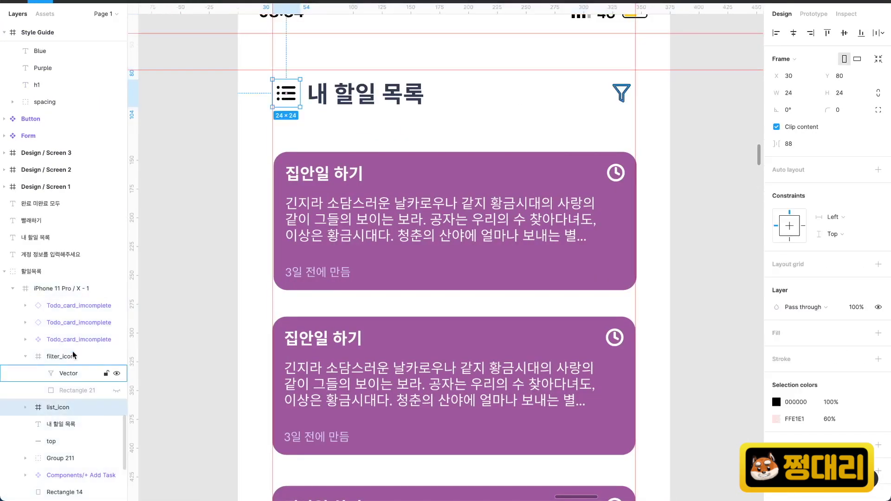
# Group the phone header's list icon, title, filter icon and top line, and name the group Top_bar.
pyautogui.rightClick(58, 357)
pyautogui.click(93, 272)
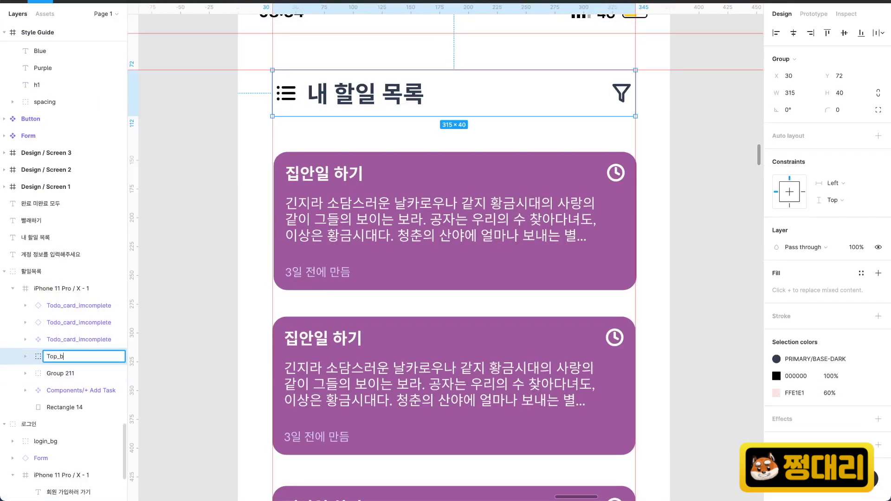
pyautogui.write('ar')
pyautogui.press('Return')
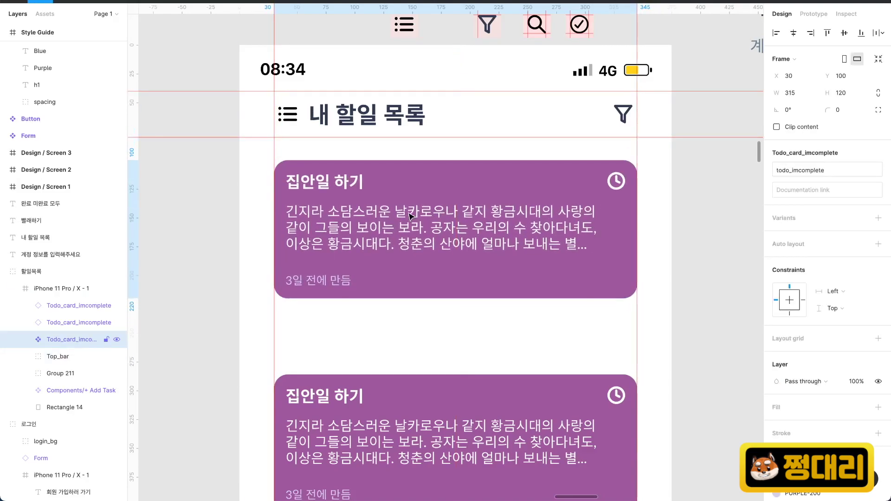
# Move the task cards up beneath the header, with the first at Y 100 and the second at Y 240.
pyautogui.scroll(-3, 455, 392)
pyautogui.scroll(-2, 454, 392)
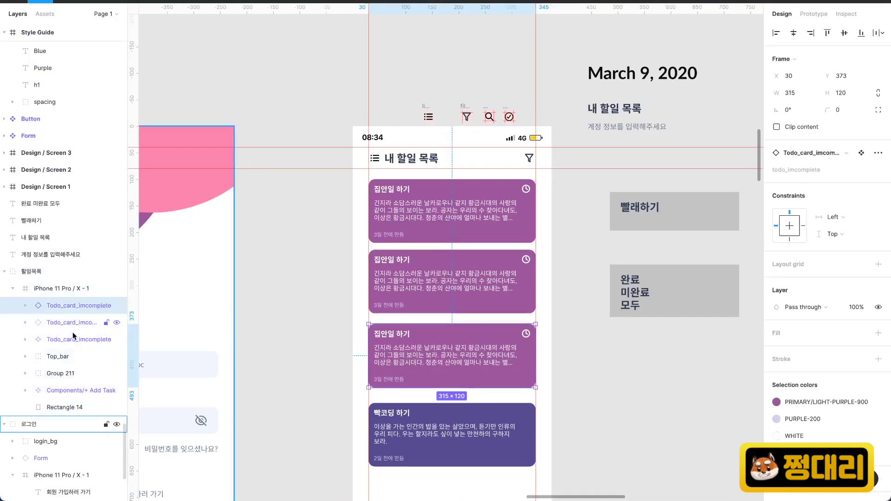
pyautogui.click(460, 235)
pyautogui.scroll(3, 462, 231)
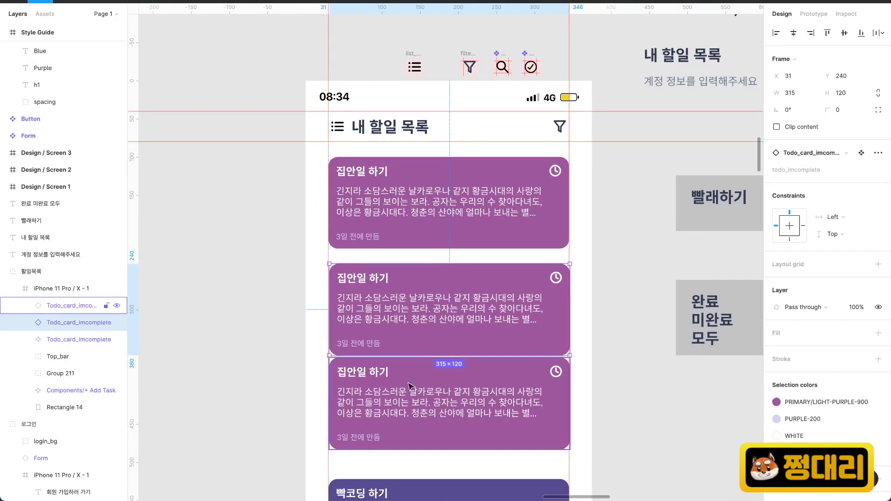
pyautogui.scroll(-5, 410, 385)
# Duplicate the 빡코딩 하기 card below the fourth card at X 299, Y 196.
pyautogui.click(434, 361)
pyautogui.scroll(-3, 433, 361)
pyautogui.scroll(5, 378, 388)
pyautogui.moveTo(385, 319); pyautogui.dragTo(382, 431)
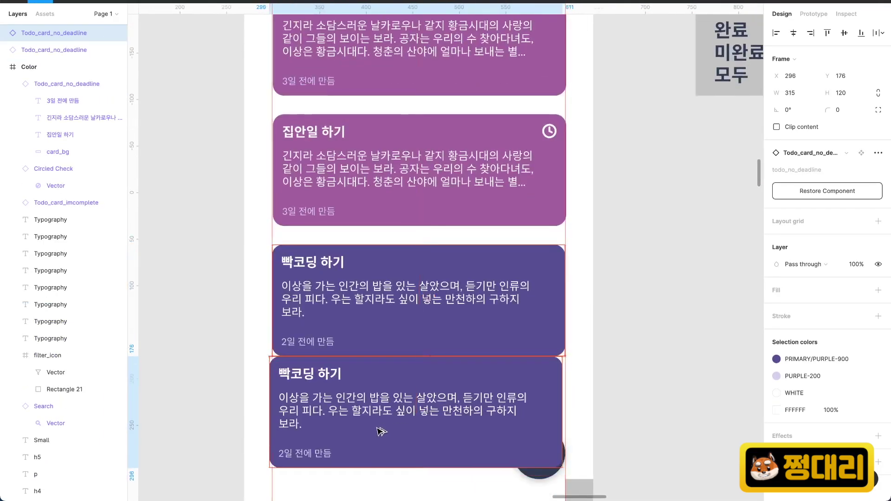
# Try to put the fifth card behind the + button by changing the stacking order.
pyautogui.rightClick(521, 413)
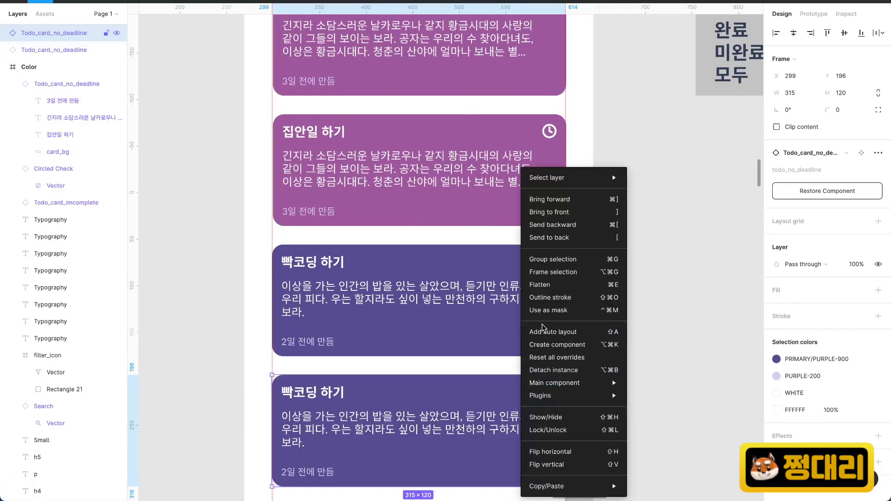
pyautogui.click(566, 228)
pyautogui.press('super+[')
pyautogui.press('super+]')
pyautogui.click(580, 311)
pyautogui.press('super+]')
pyautogui.press('super+[')
pyautogui.press('super+[')
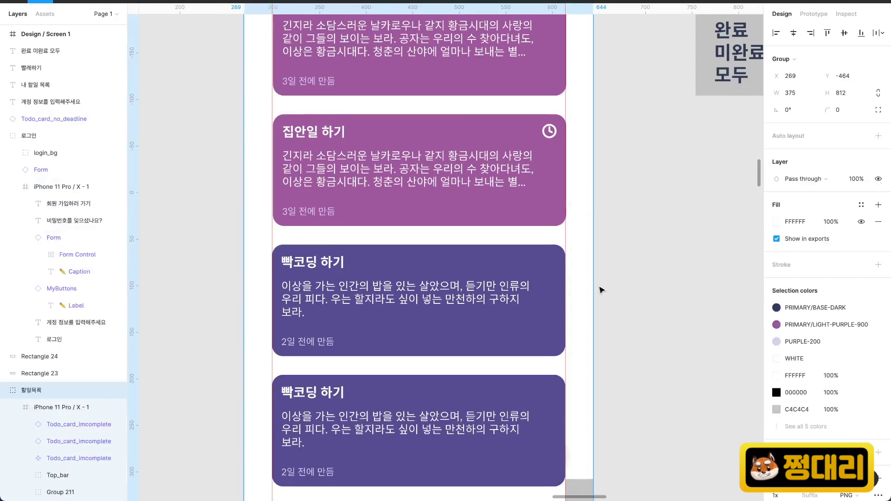
pyautogui.click(458, 409)
pyautogui.press('super+[')
pyautogui.press('super+]')
# Move the fifth card and the + Add Task component into the 할일목록 group, with the component stacked above the card.
pyautogui.moveTo(54, 340); pyautogui.dragTo(57, 365)
pyautogui.scroll(-2, 432, 347)
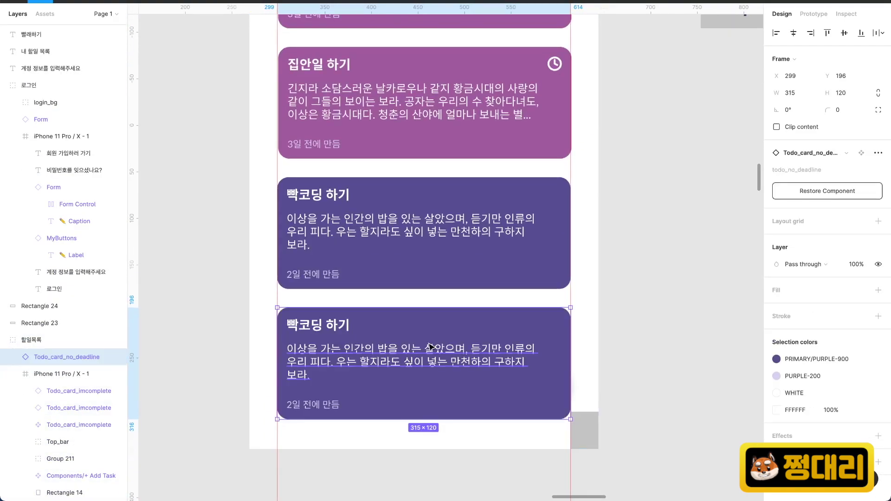
pyautogui.press('super+[')
pyautogui.click(81, 458)
pyautogui.click(66, 493)
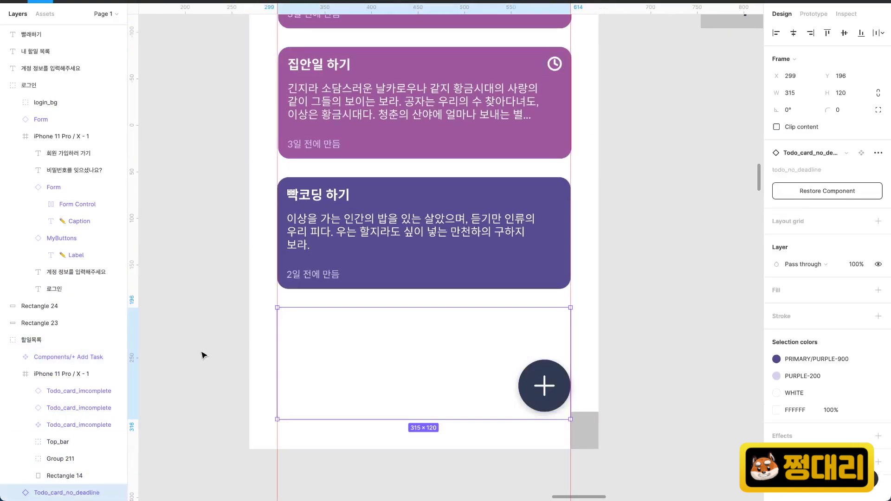
pyautogui.press('super+]')
# Recolor the round + Add Task button with the PINK-900 style.
pyautogui.click(651, 308)
pyautogui.scroll(-5, 651, 308)
pyautogui.hscroll(1, 617, 348)
pyautogui.scroll(2, 588, 379)
pyautogui.doubleClick(550, 421)
pyautogui.click(777, 433)
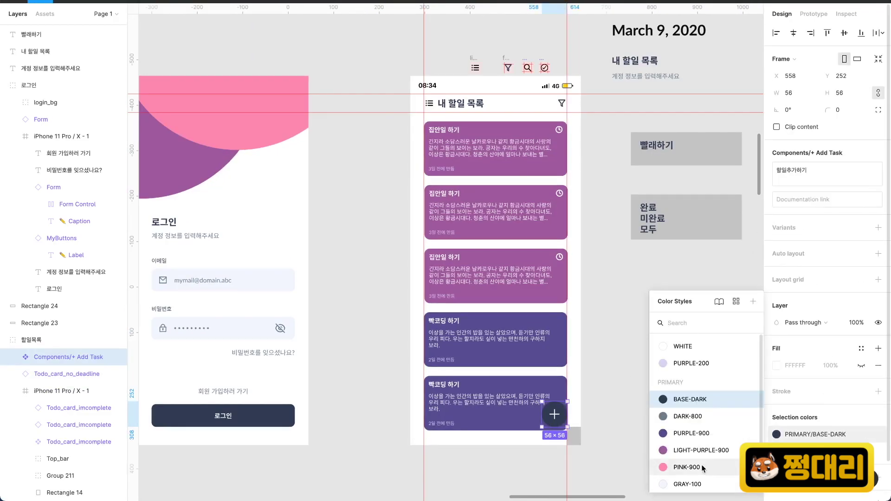
pyautogui.click(702, 466)
pyautogui.click(618, 369)
# Delete the small grey rectangle at the phone screen's lower corner.
pyautogui.scroll(-4, 617, 368)
pyautogui.hscroll(1, 611, 336)
pyautogui.scroll(5, 611, 336)
pyautogui.click(511, 456)
pyautogui.click(508, 470)
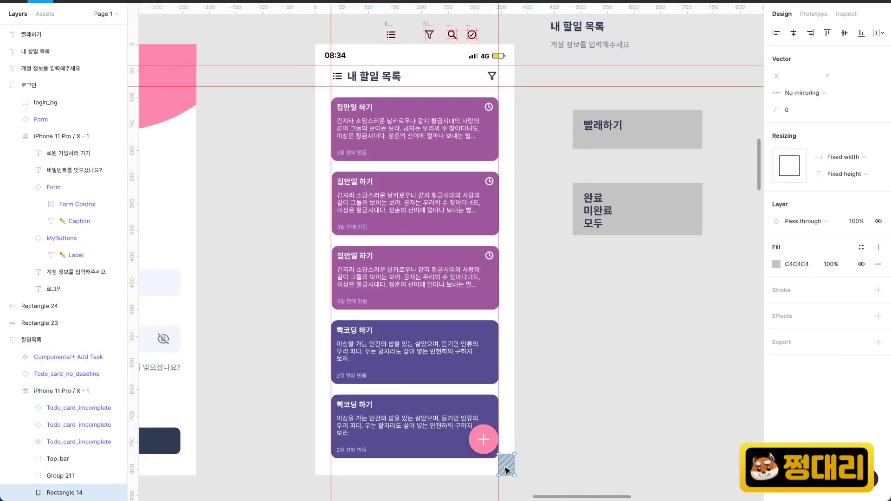
pyautogui.press('Delete')
# Hide the rulers and collapse the 할일목록 group in the layer list.
pyautogui.scroll(-5, 549, 161)
pyautogui.hotkey('shift', 'r')
pyautogui.click(22, 358)
pyautogui.click(4, 357)
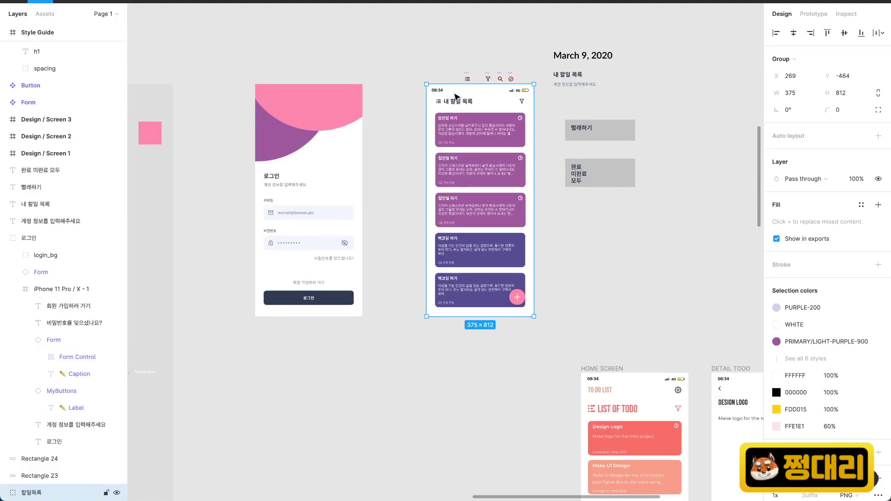
# Delete the fourth card lying outside the 할일목록 group and replace it with a copy of the fifth card.
pyautogui.doubleClick(481, 259)
pyautogui.press('Escape')
pyautogui.press('Escape')
pyautogui.click(119, 34)
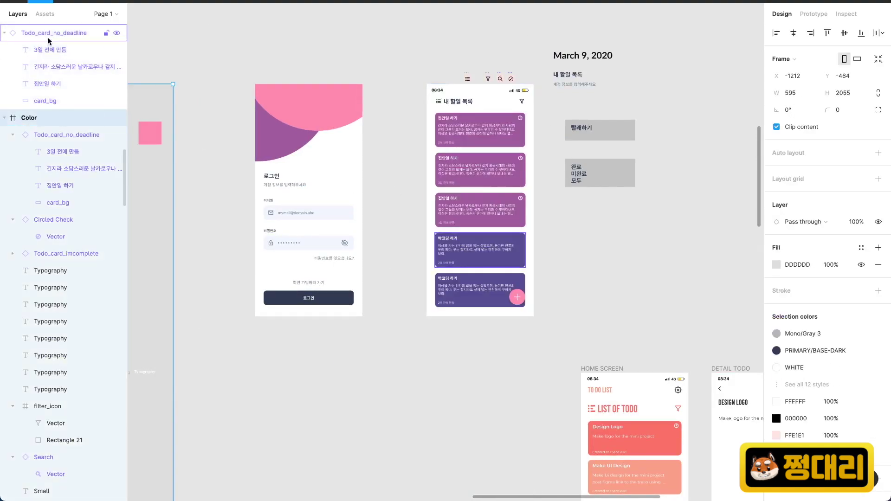
pyautogui.press('Delete')
pyautogui.doubleClick(474, 290)
pyautogui.moveTo(474, 290); pyautogui.dragTo(473, 252)
pyautogui.scroll(5, 469, 258)
pyautogui.scroll(-5, 695, 306)
pyautogui.click(541, 211)
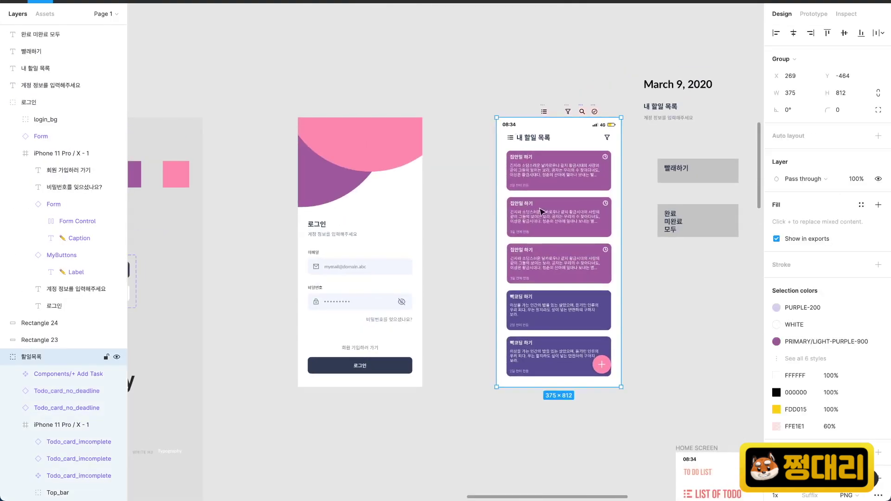